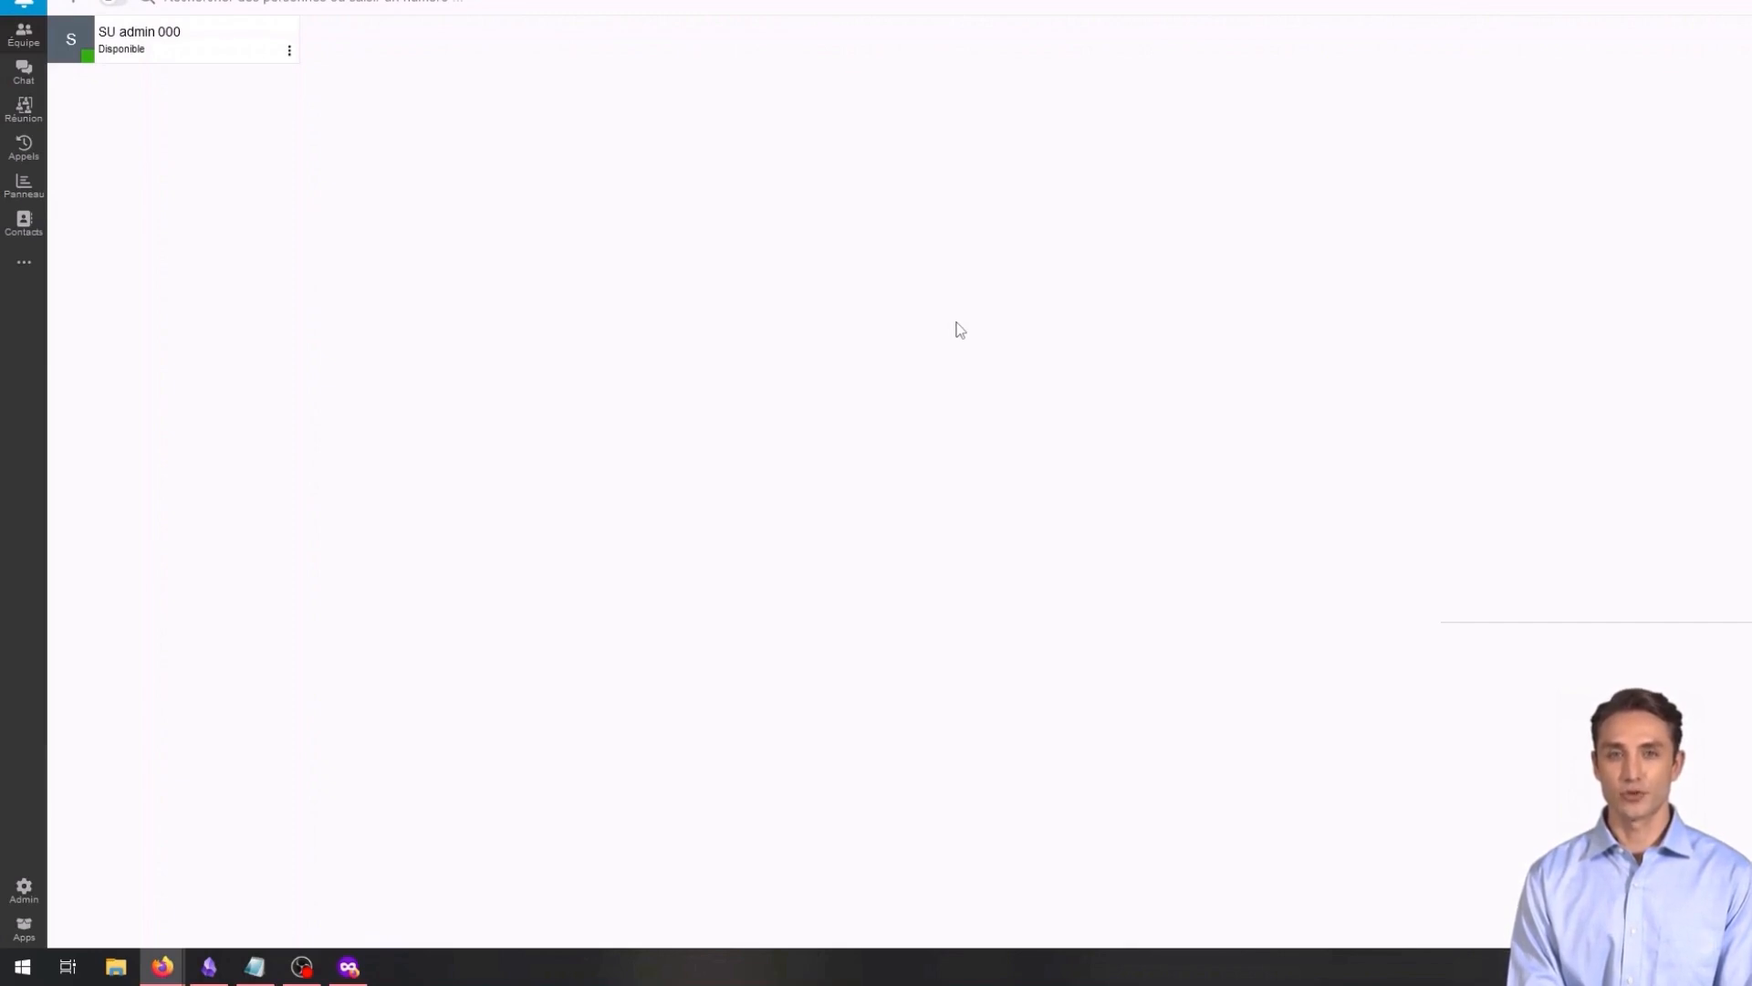
# Step: Switch from the team view to the phone system's Admin area
pyautogui.click(31, 891)
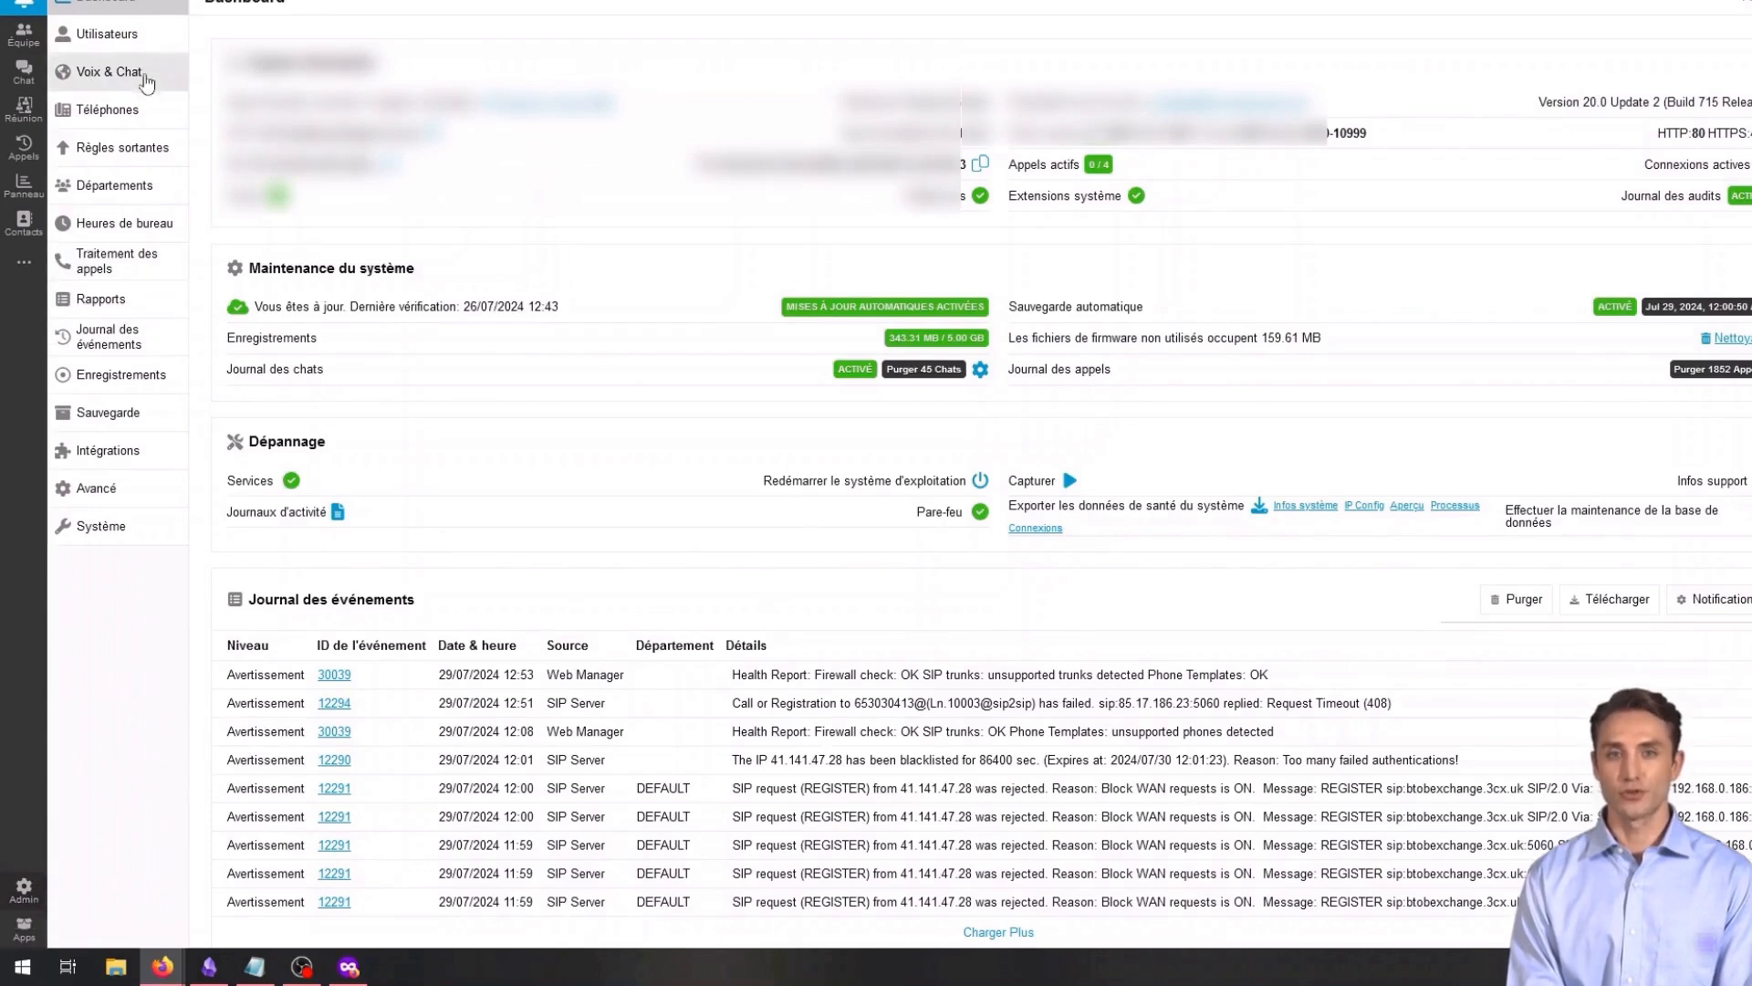
# Step: Start adding a new user from the Utilisateurs list, with extension 109 proposed
pyautogui.click(137, 46)
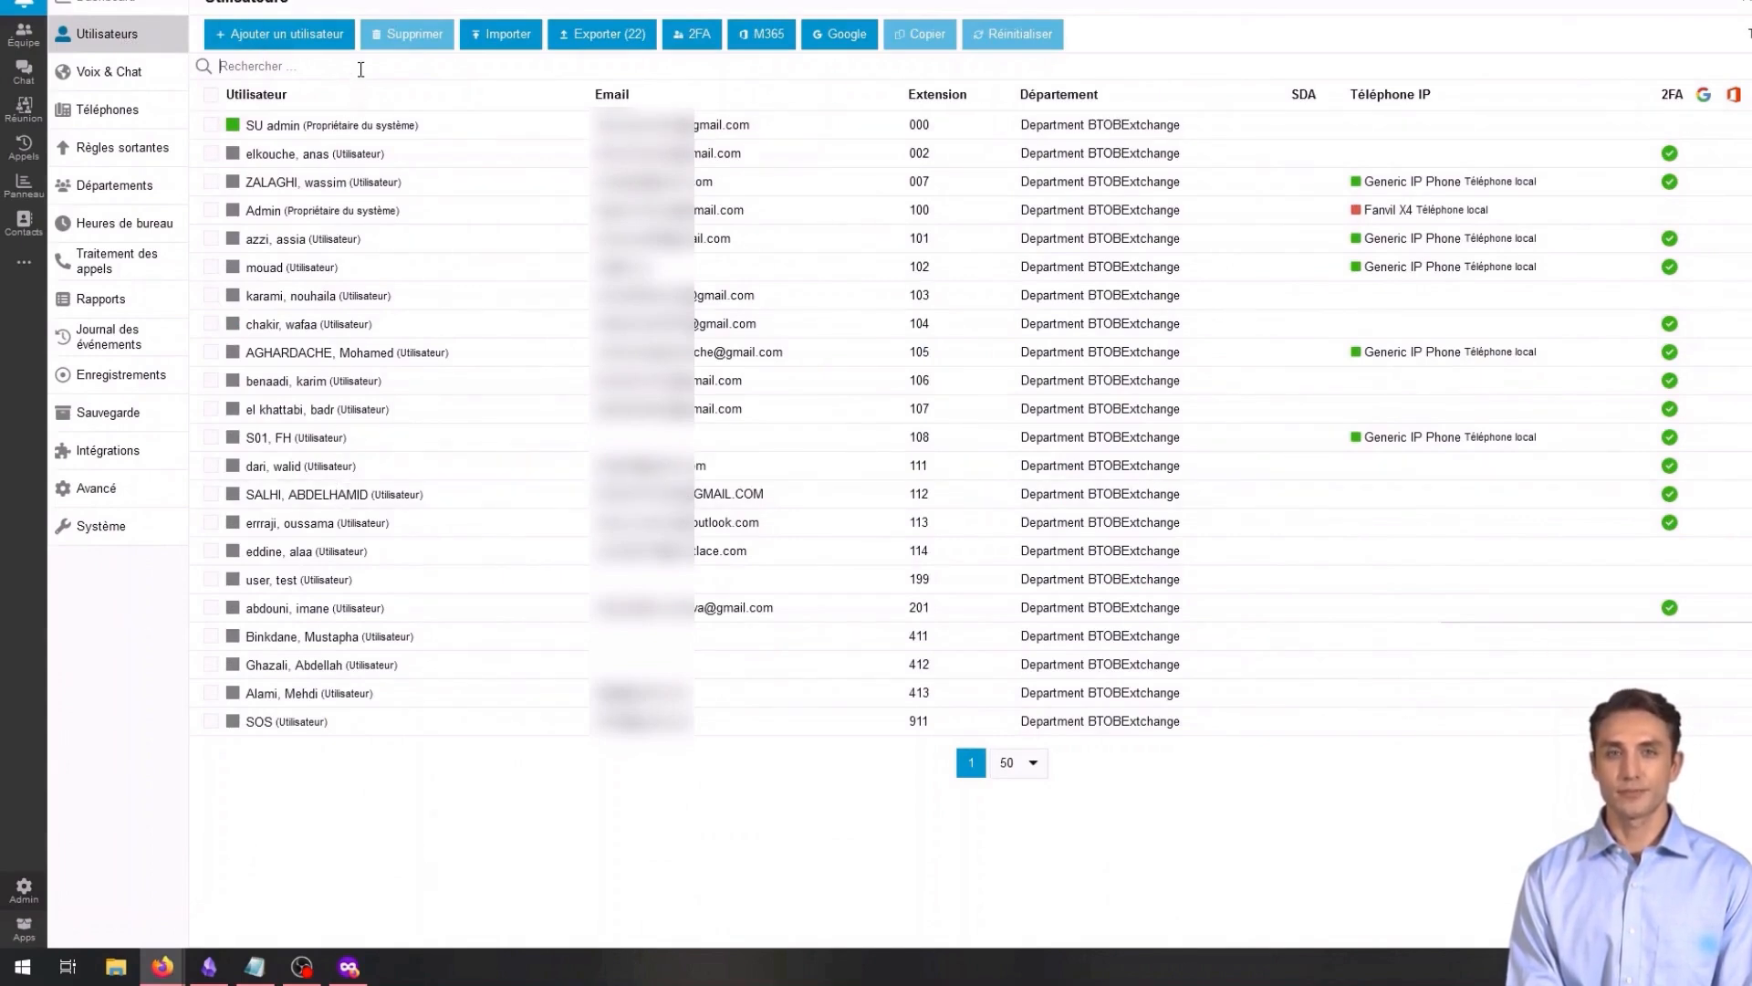
pyautogui.click(306, 37)
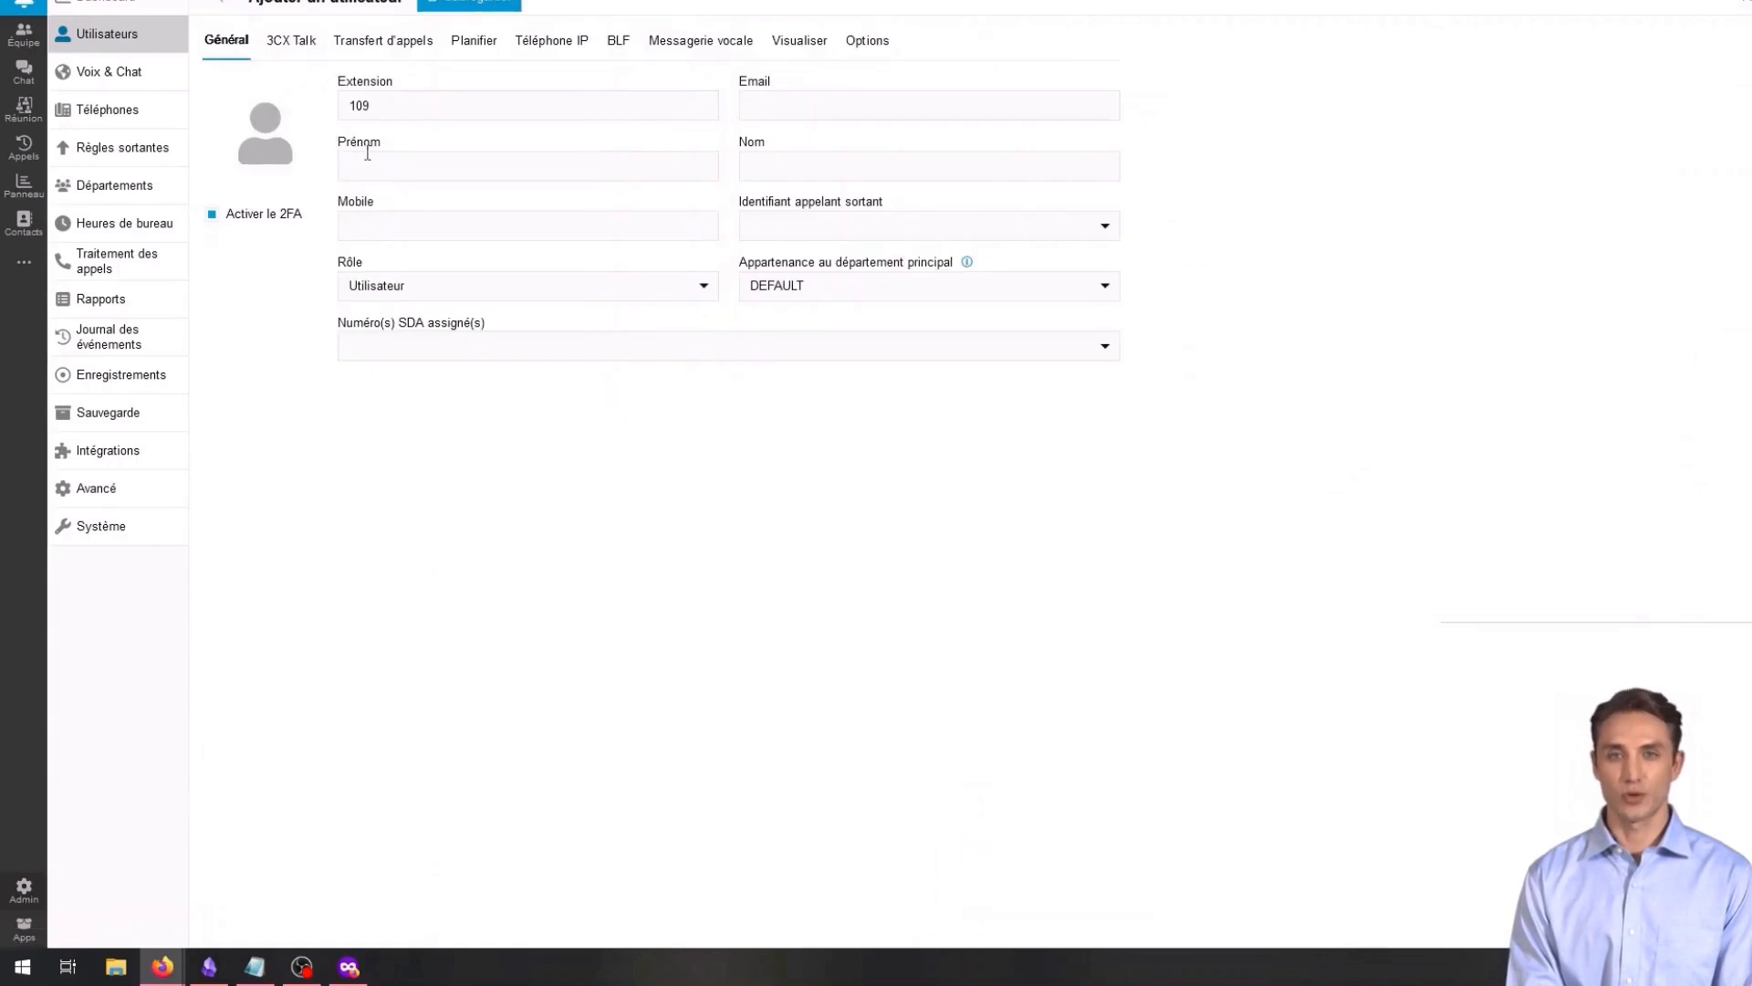
# Step: Enter the new user's first name and paste their e-mail address
pyautogui.click(460, 163)
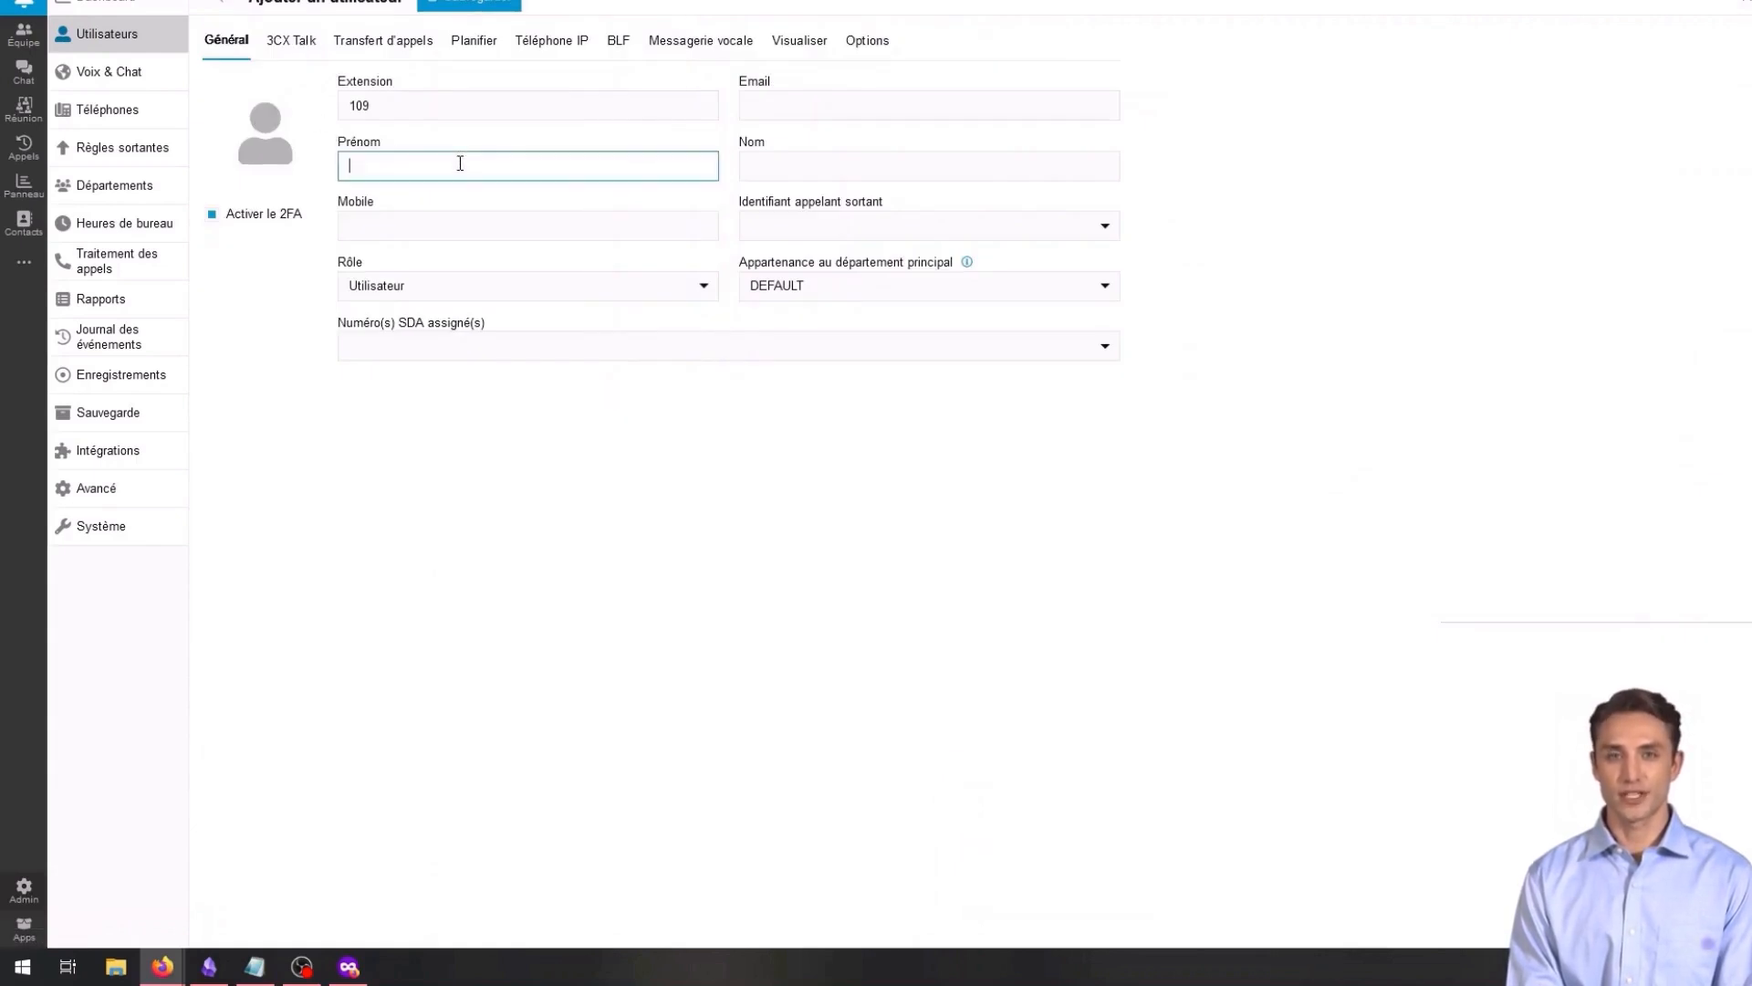
pyautogui.write('Oussama')
pyautogui.press('Tab')
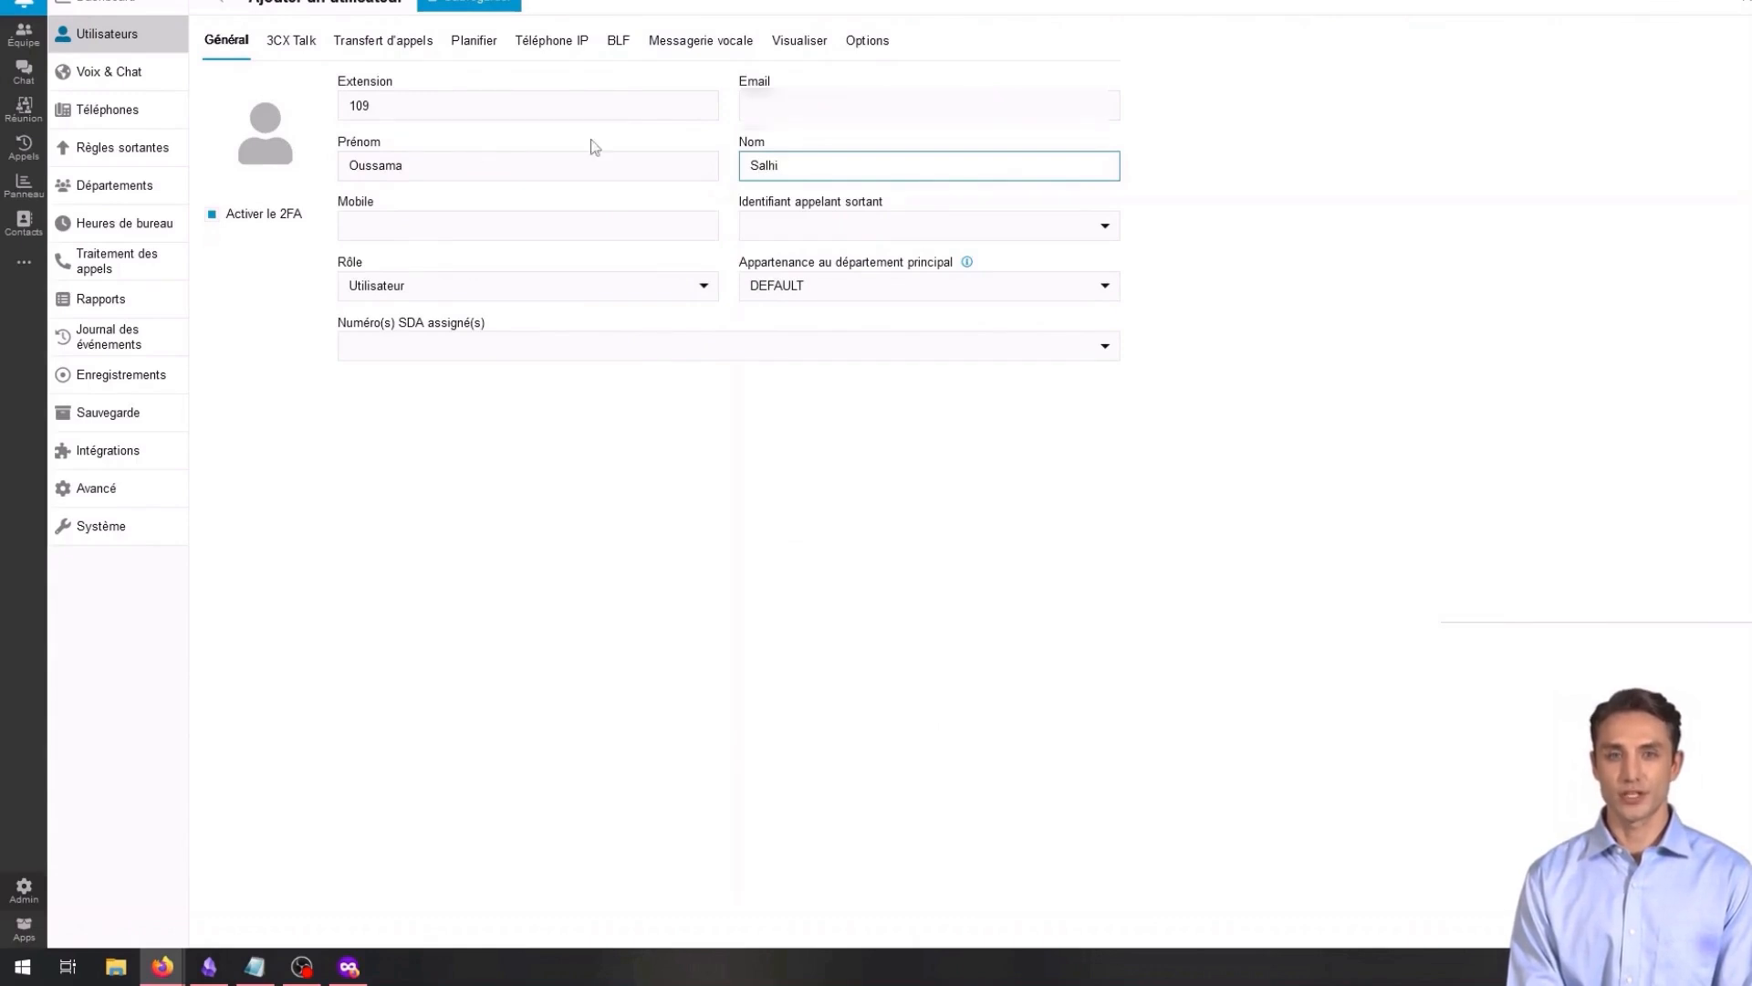
pyautogui.click(822, 106)
pyautogui.hotkey('ctrl', 'v')
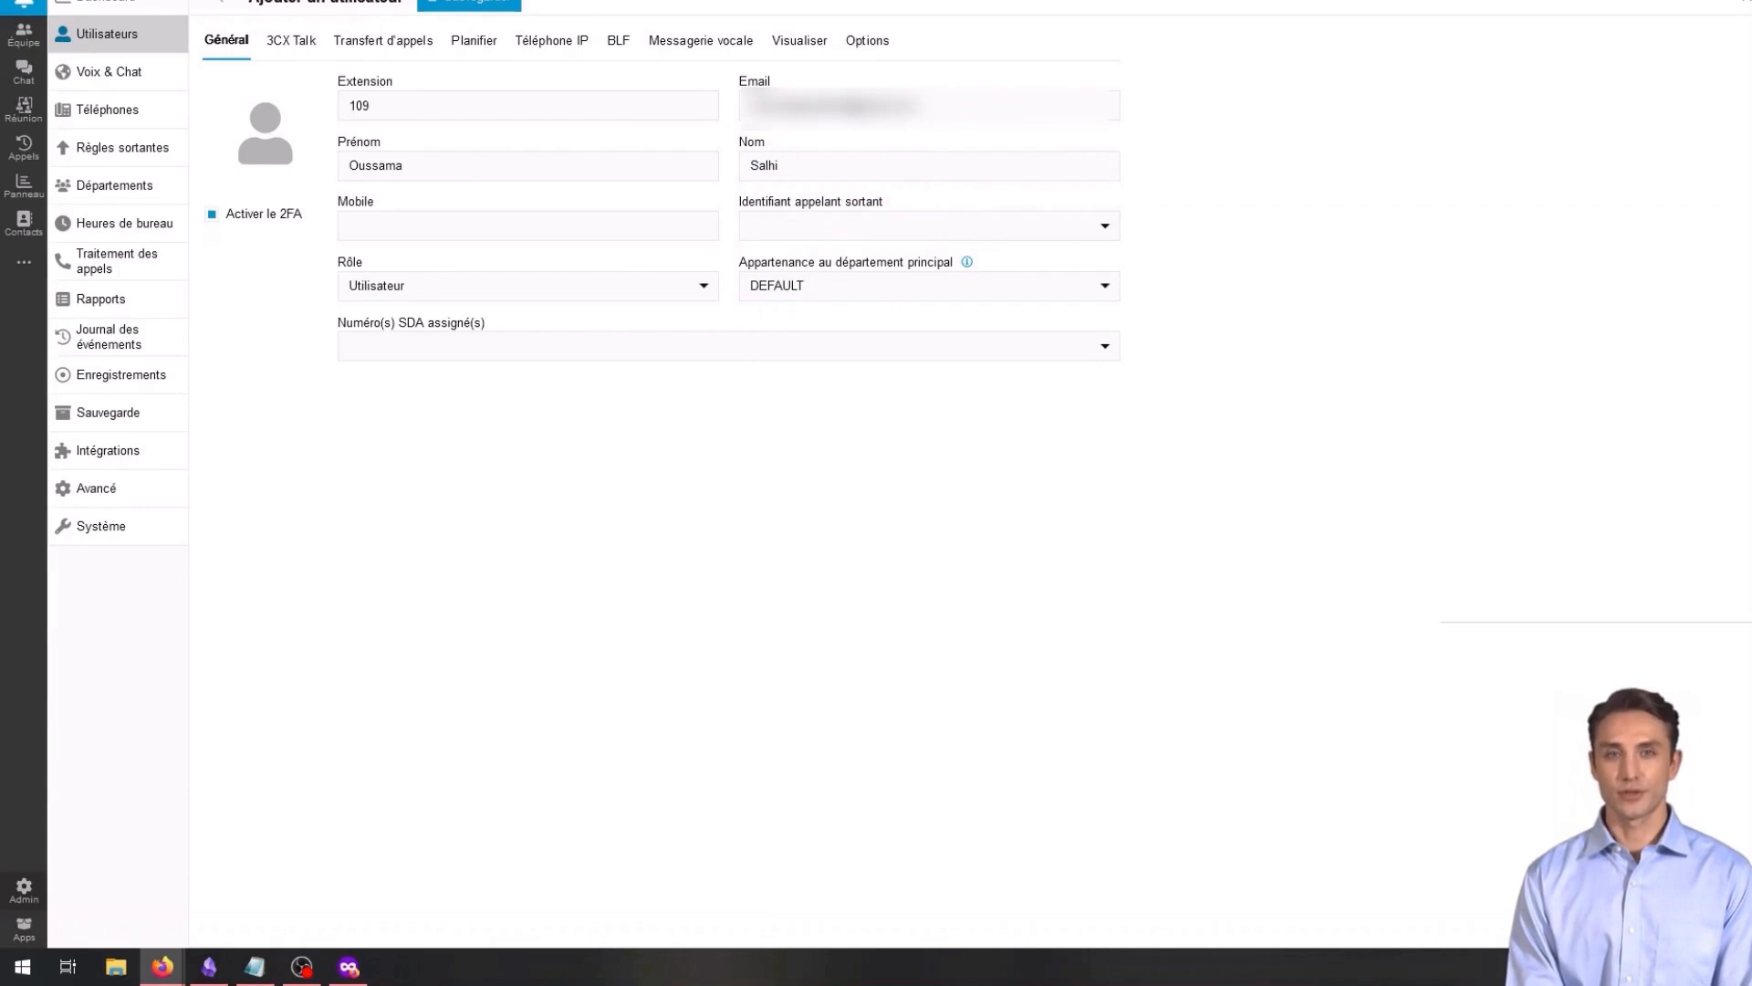
# Step: Check that the extension number is 109 and save the new user
pyautogui.moveTo(442, 111); pyautogui.dragTo(345, 106)
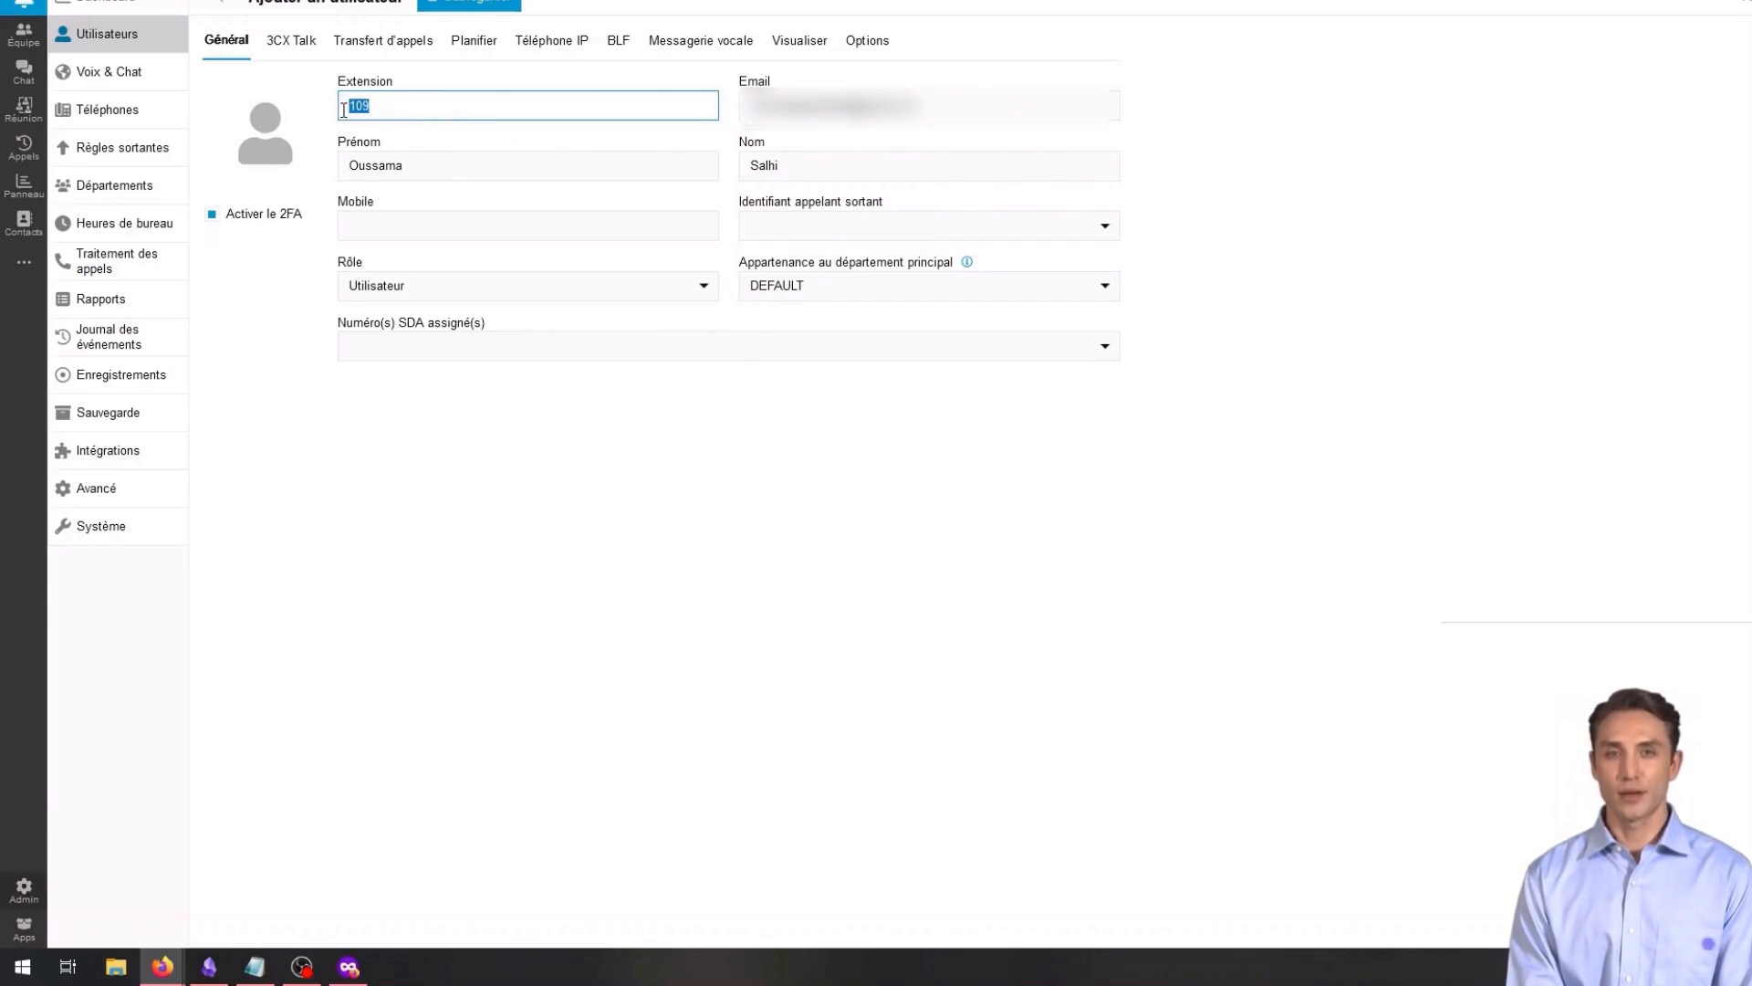
pyautogui.hotkey('alt', 'Tab')
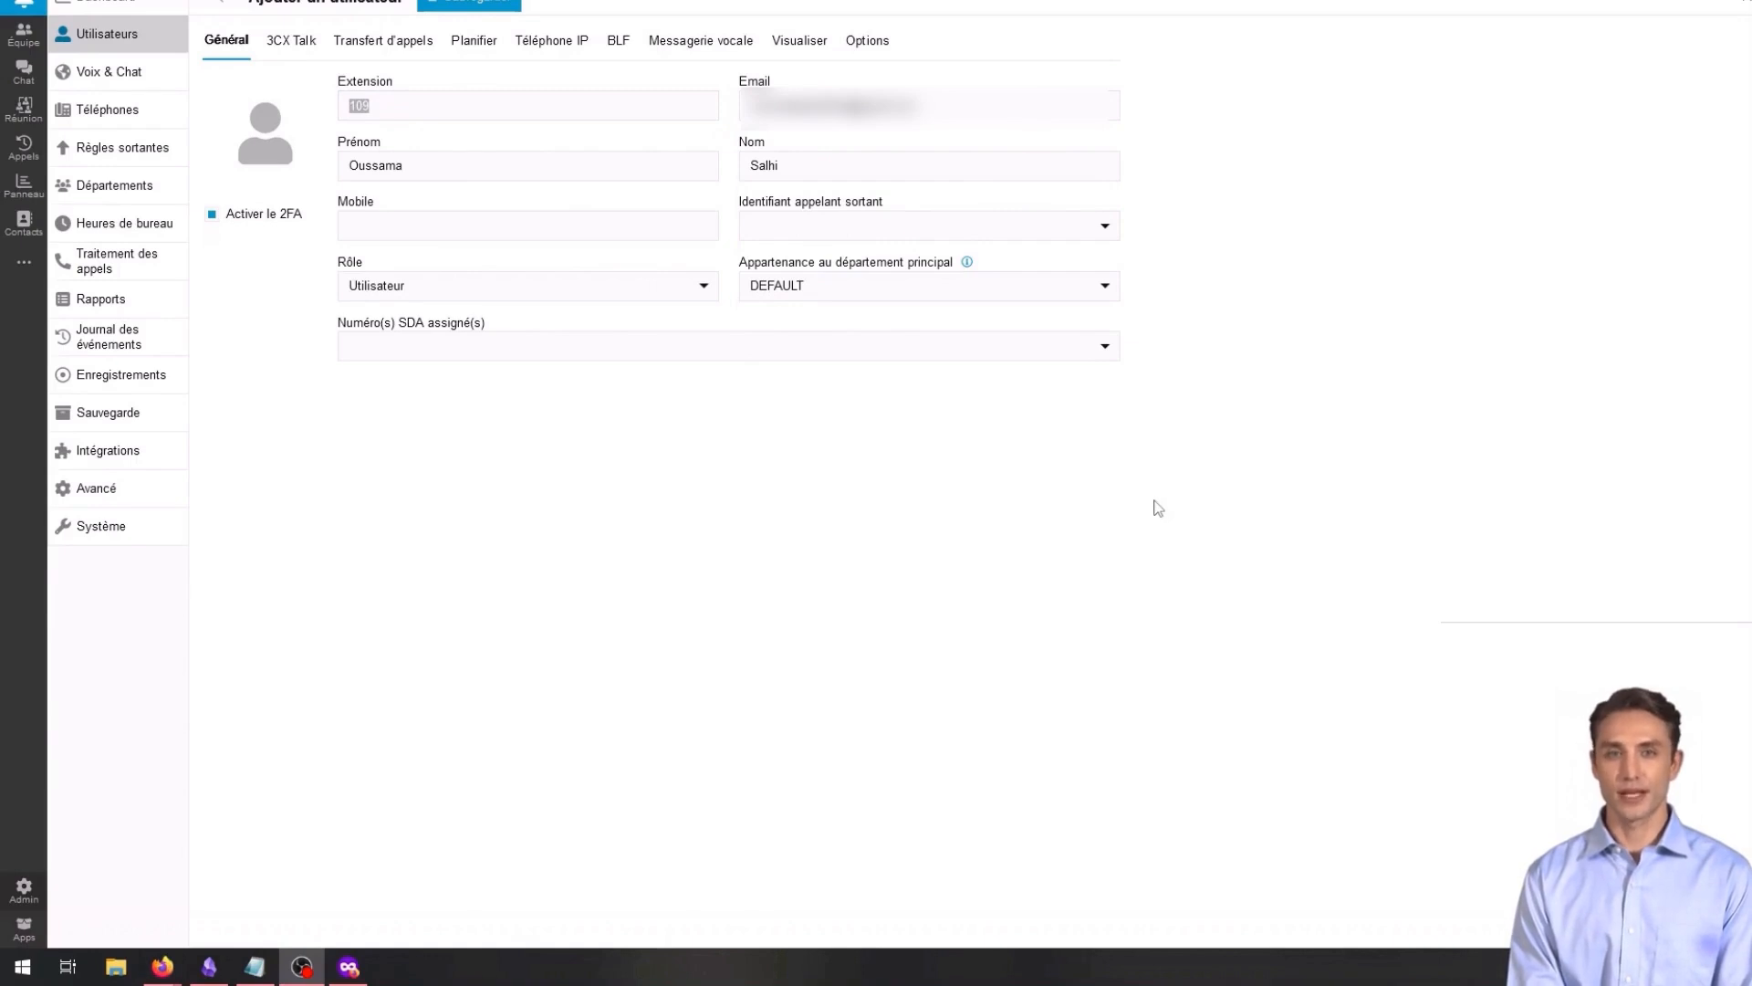
pyautogui.click(962, 493)
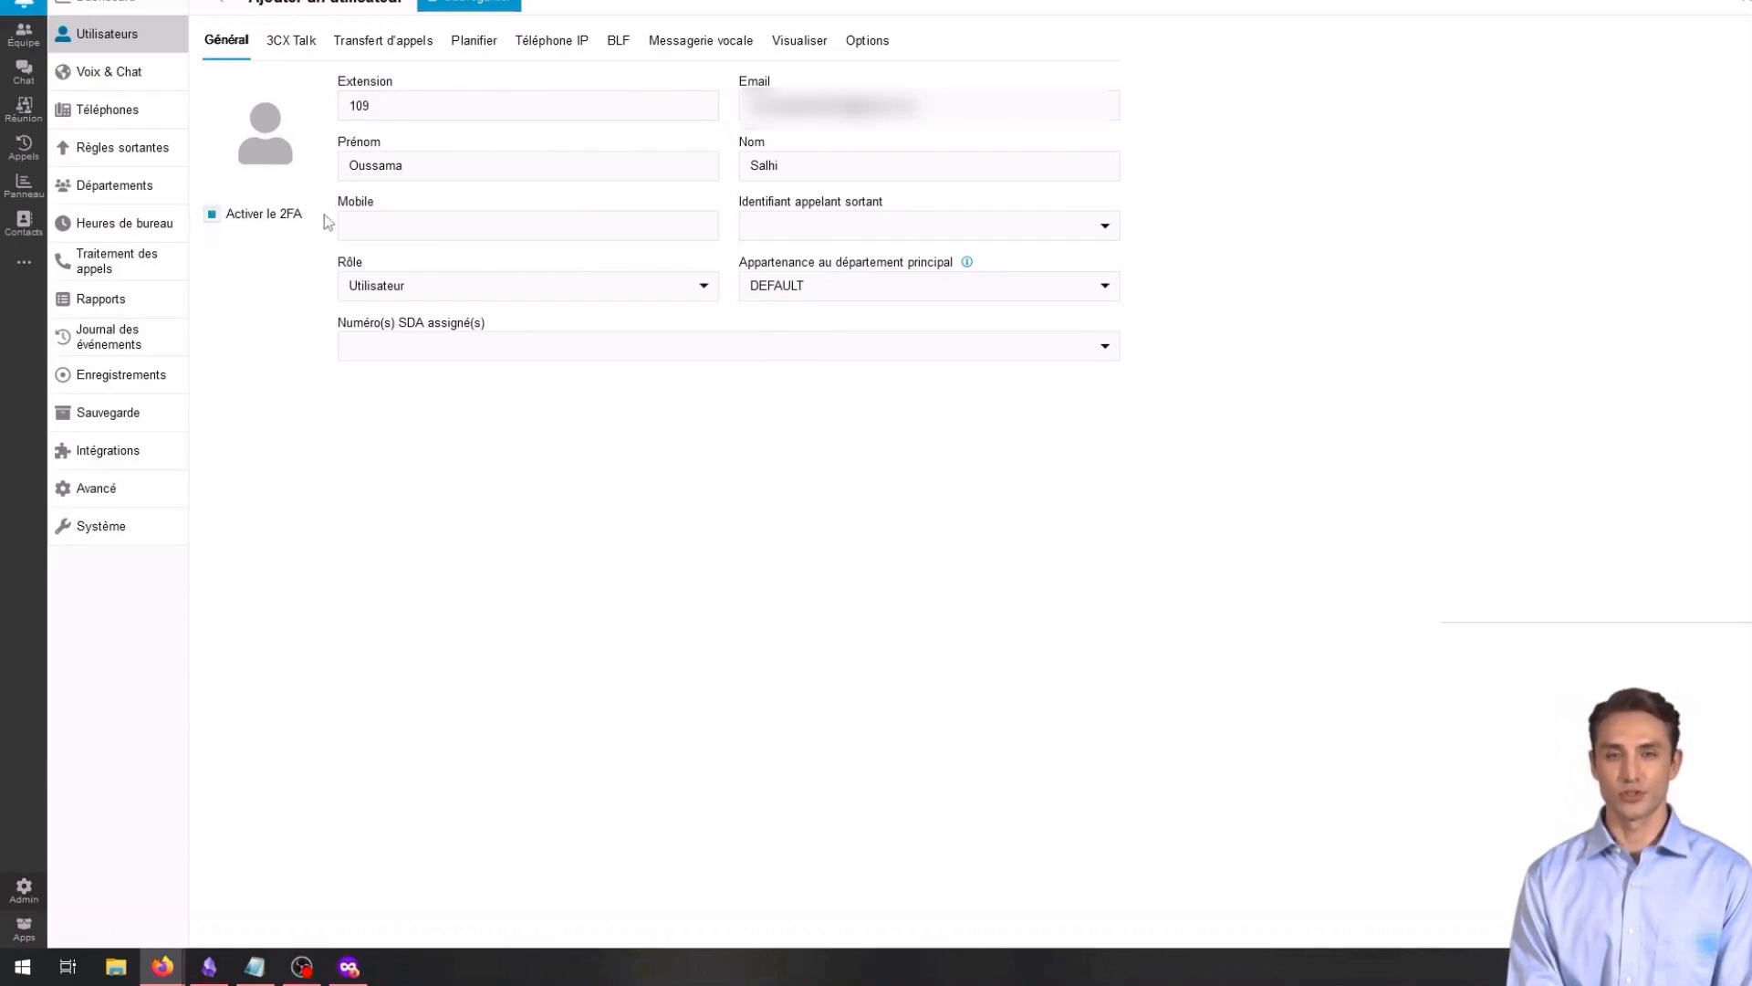
pyautogui.click(422, 16)
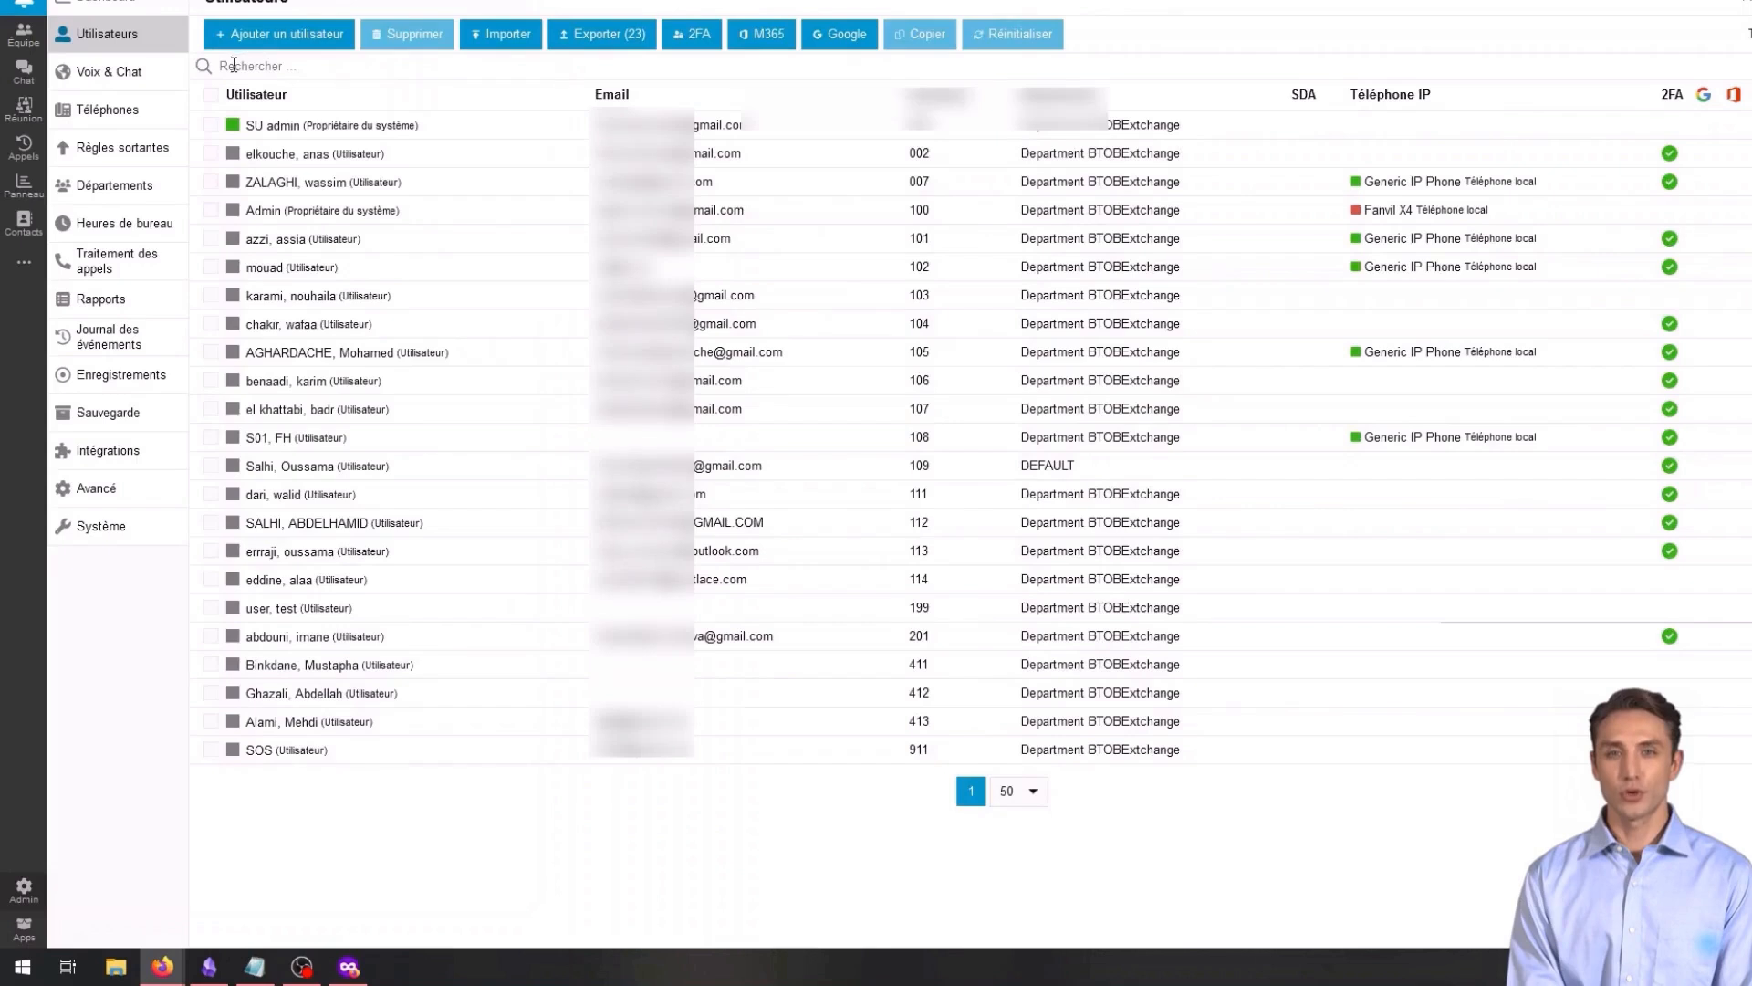
# Step: Find the new user in the list, open it for editing and view its setup QR code
pyautogui.click(305, 66)
pyautogui.write('110')
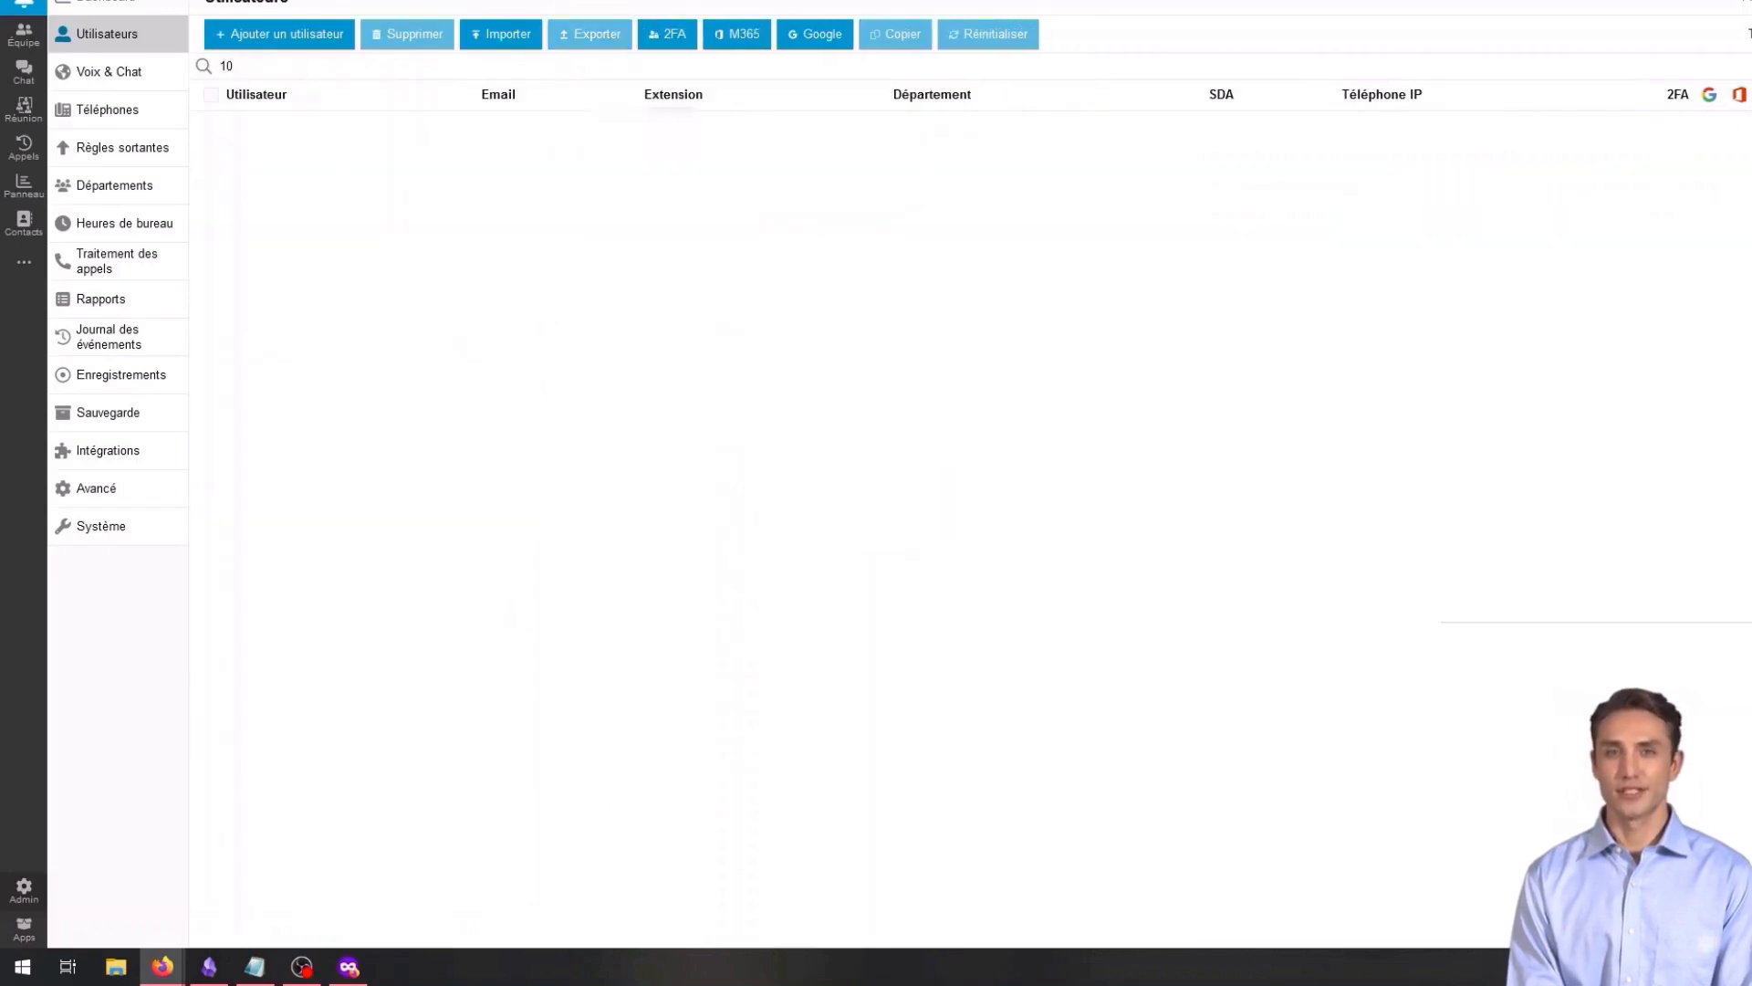
pyautogui.doubleClick(380, 125)
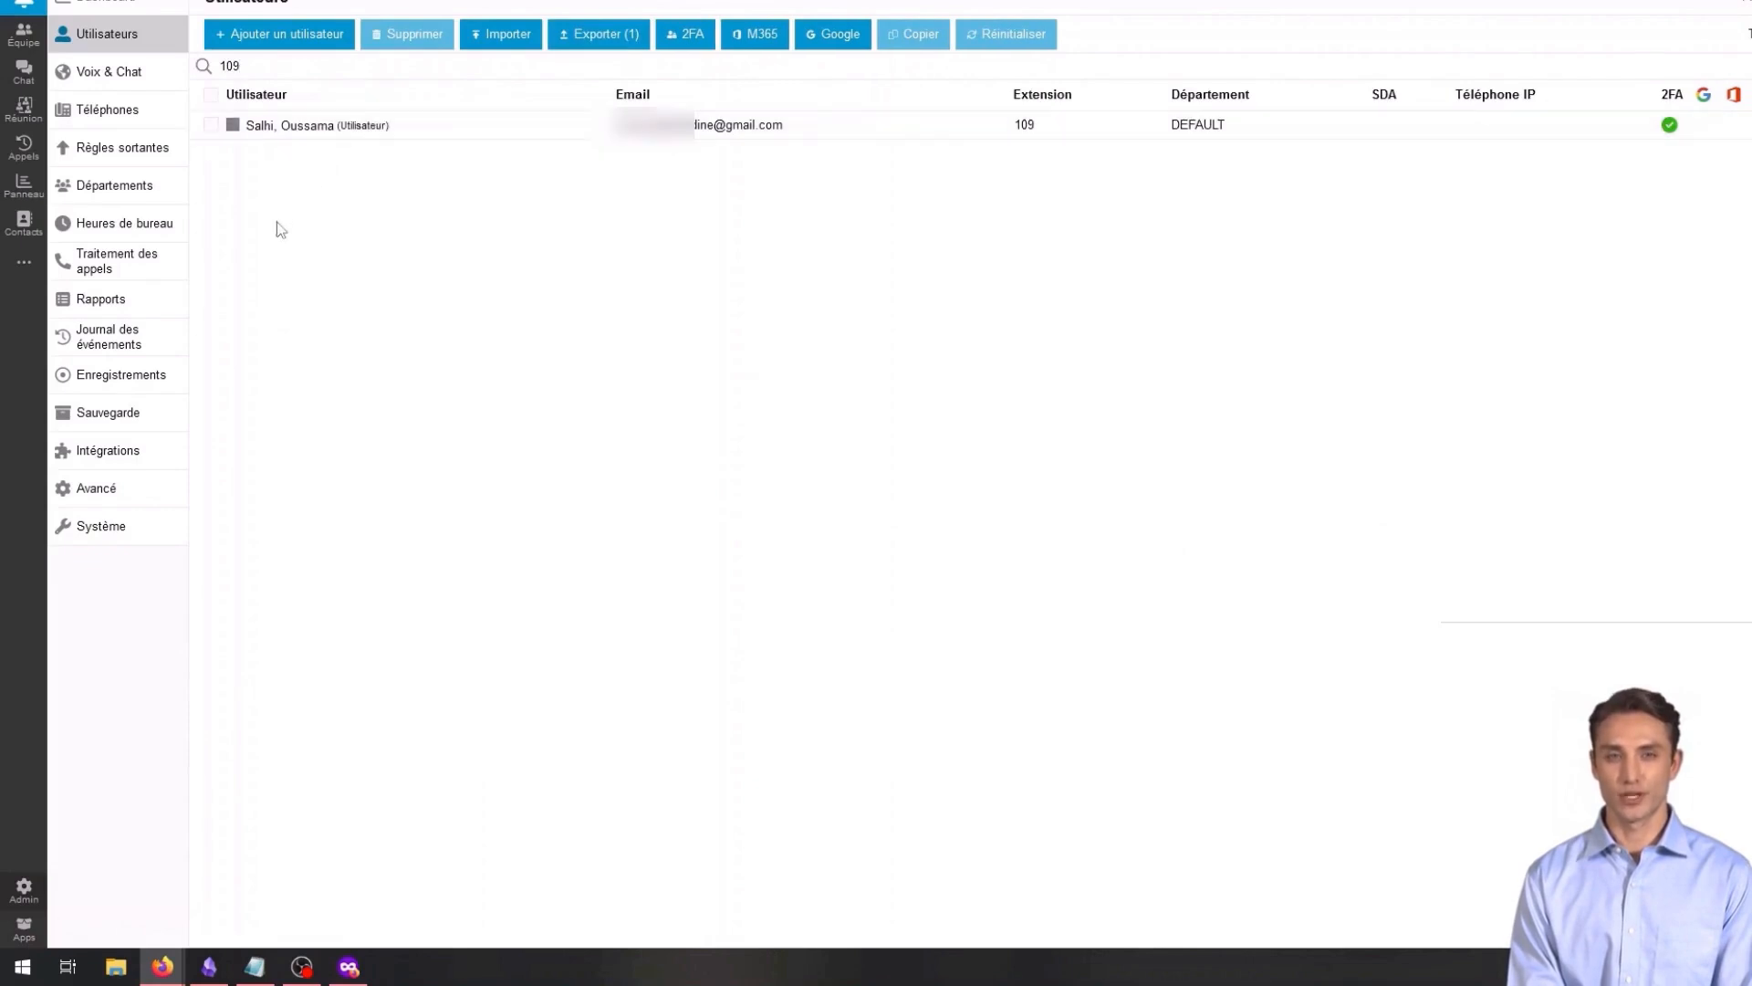
pyautogui.click(279, 263)
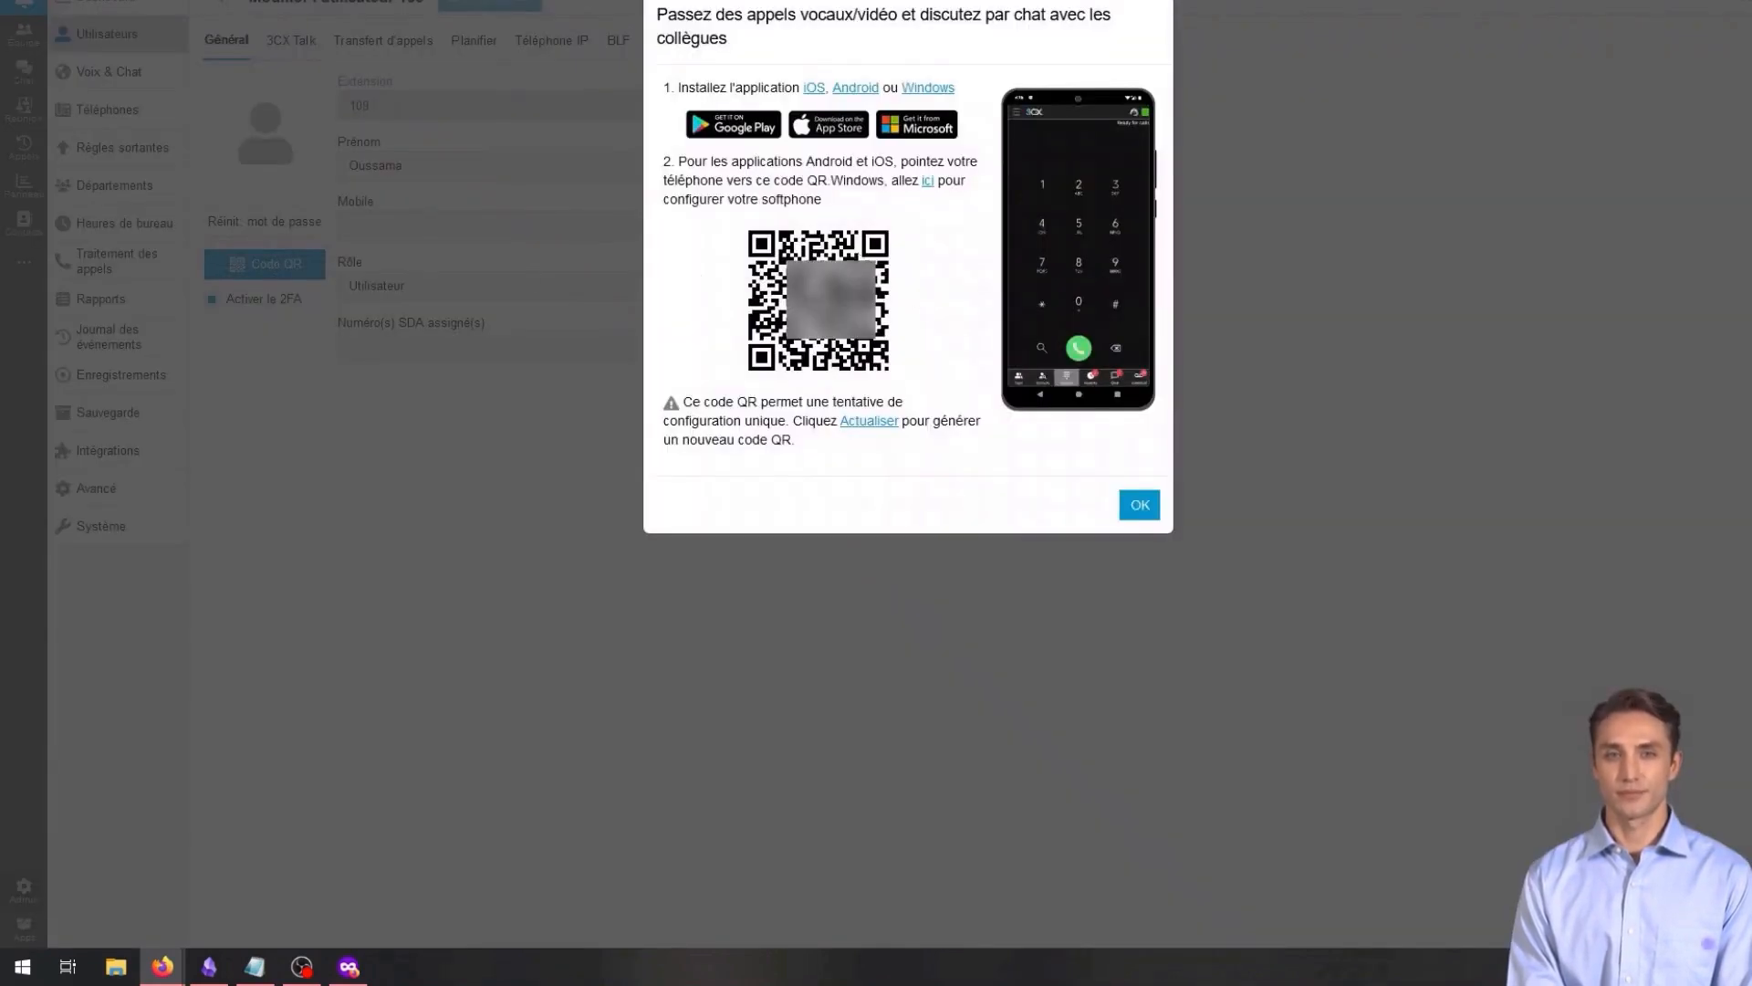
pyautogui.click(586, 181)
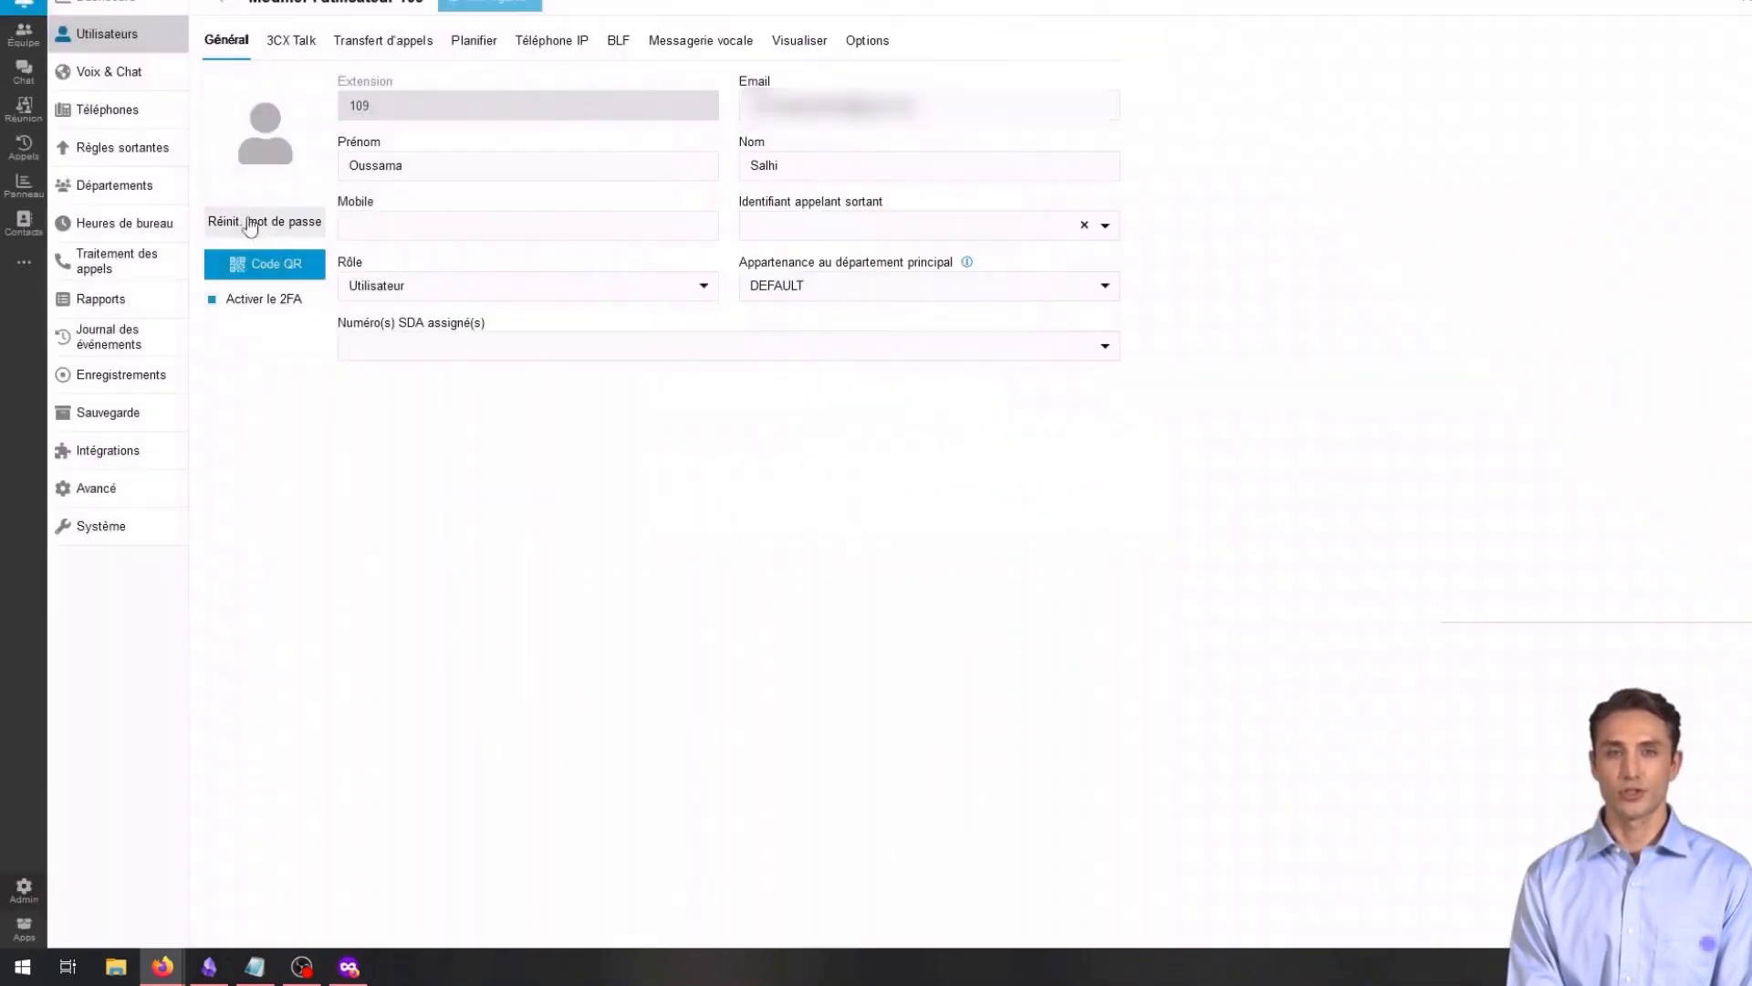
# Step: Reset user 109's password and bring up its 3CX Talk link settings
pyautogui.click(282, 222)
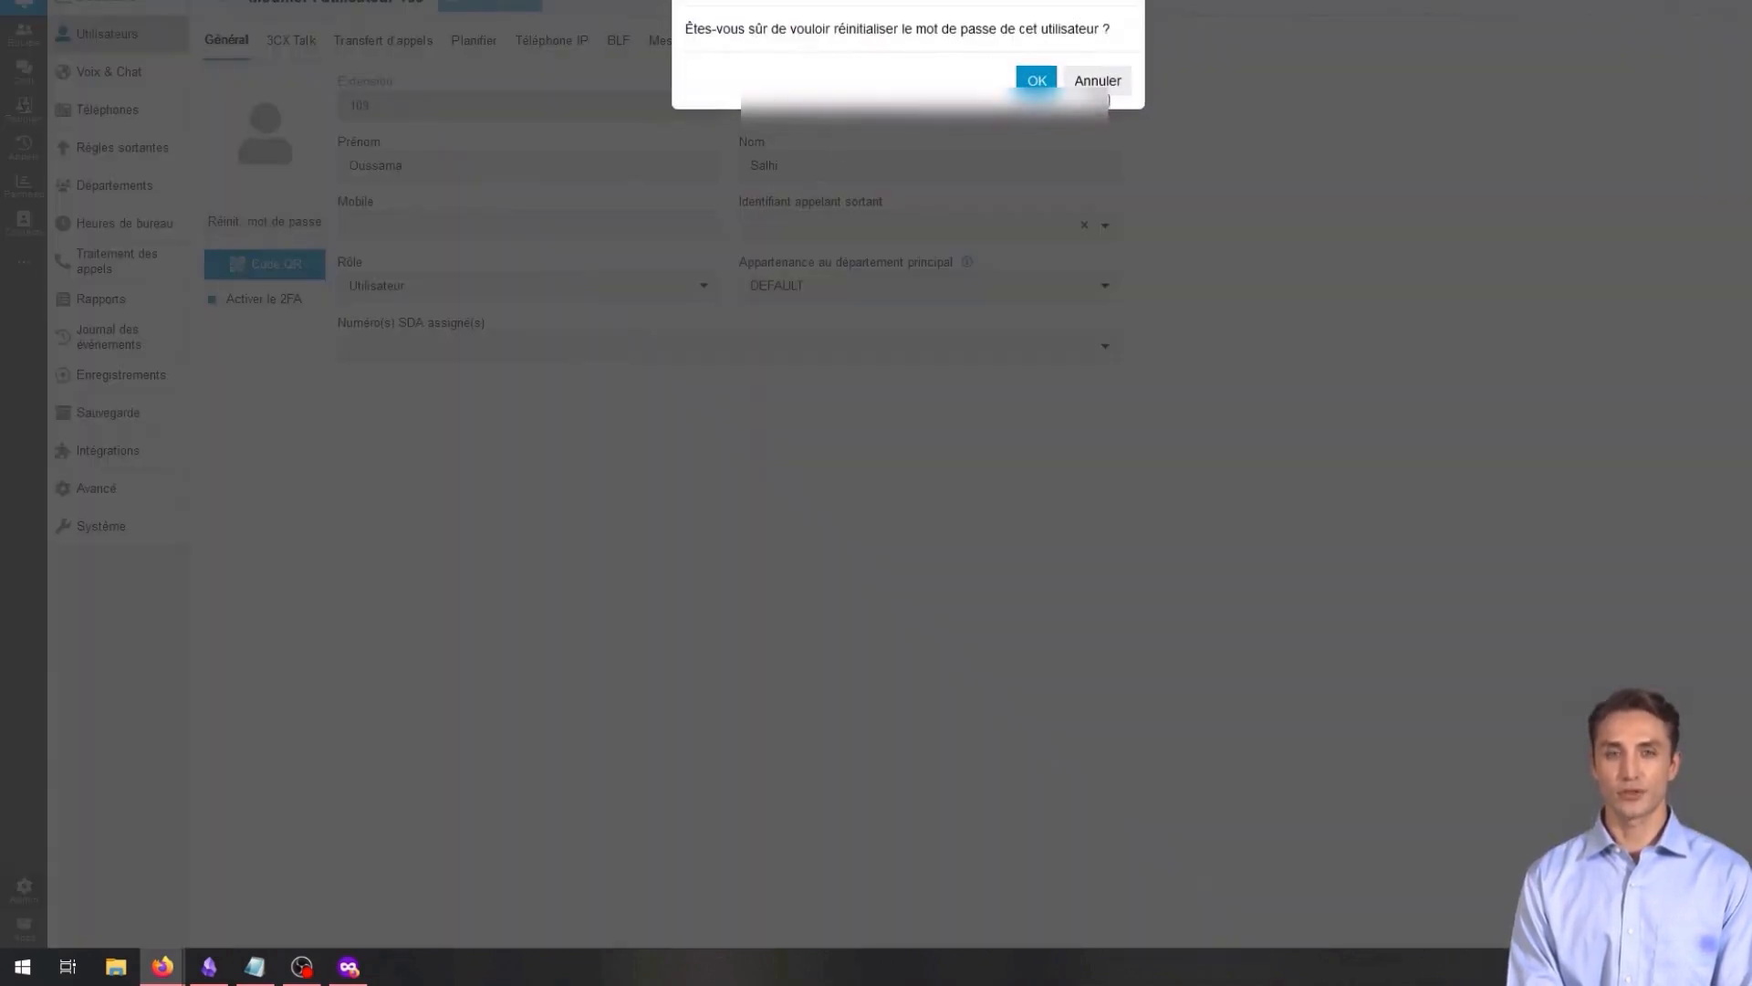
pyautogui.click(1098, 80)
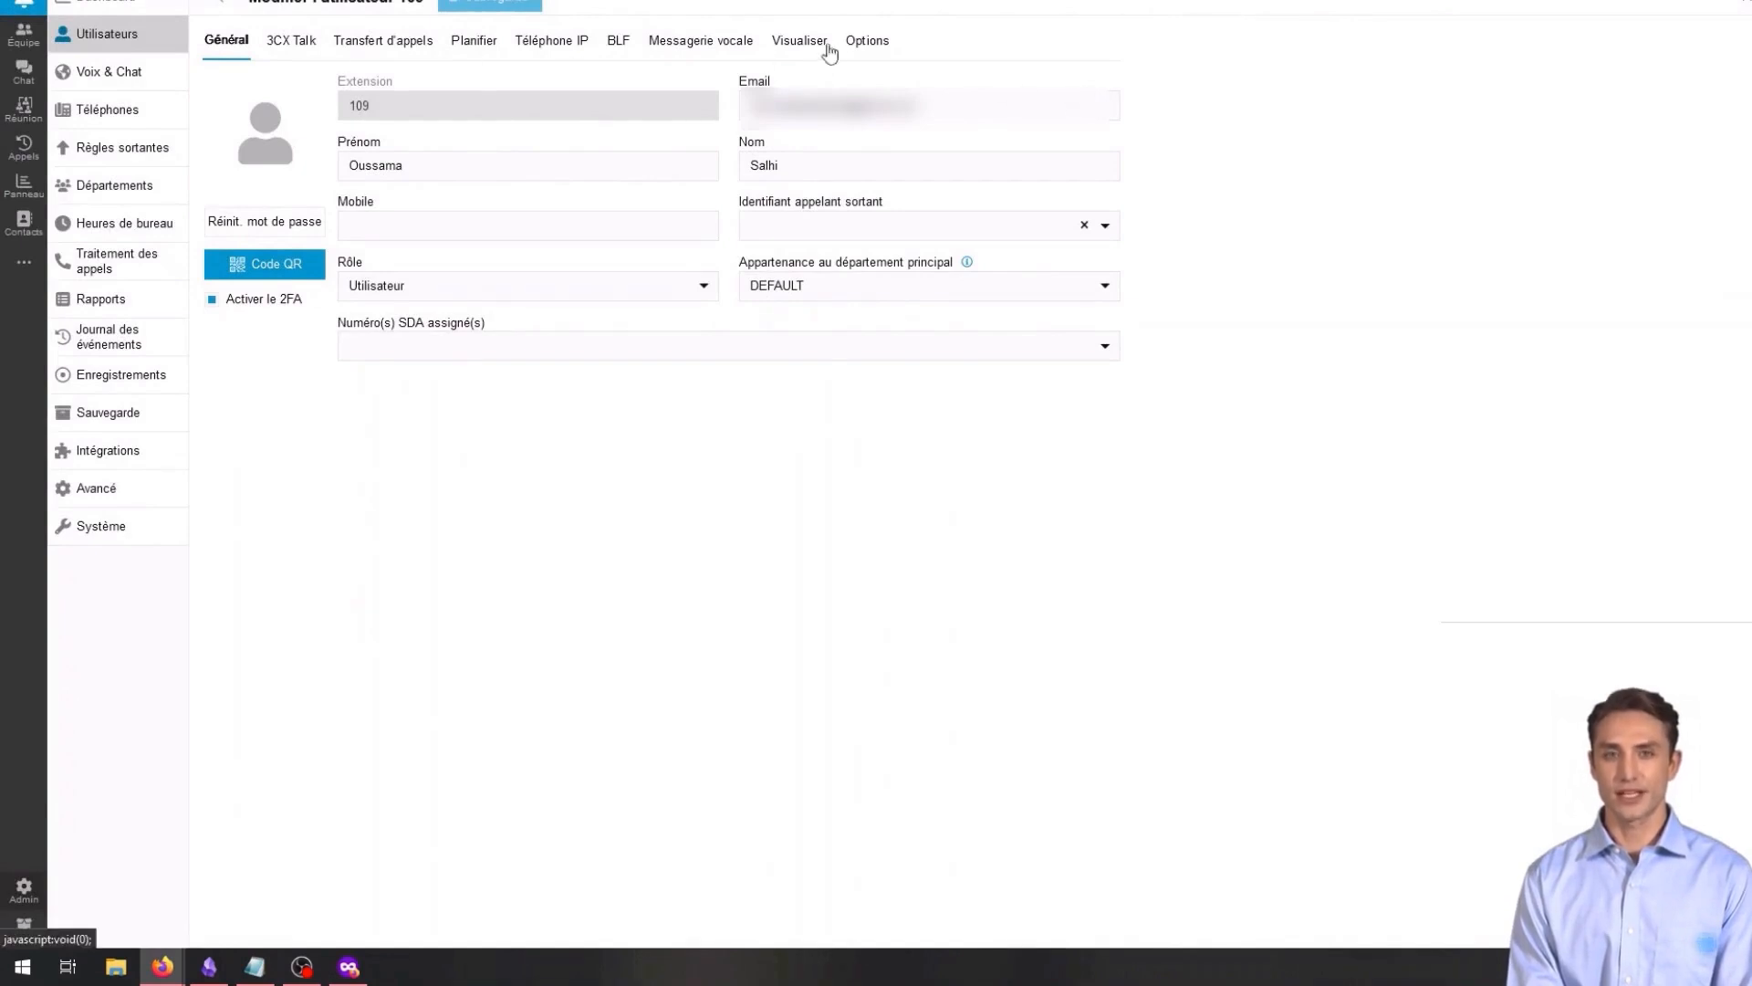
pyautogui.click(294, 42)
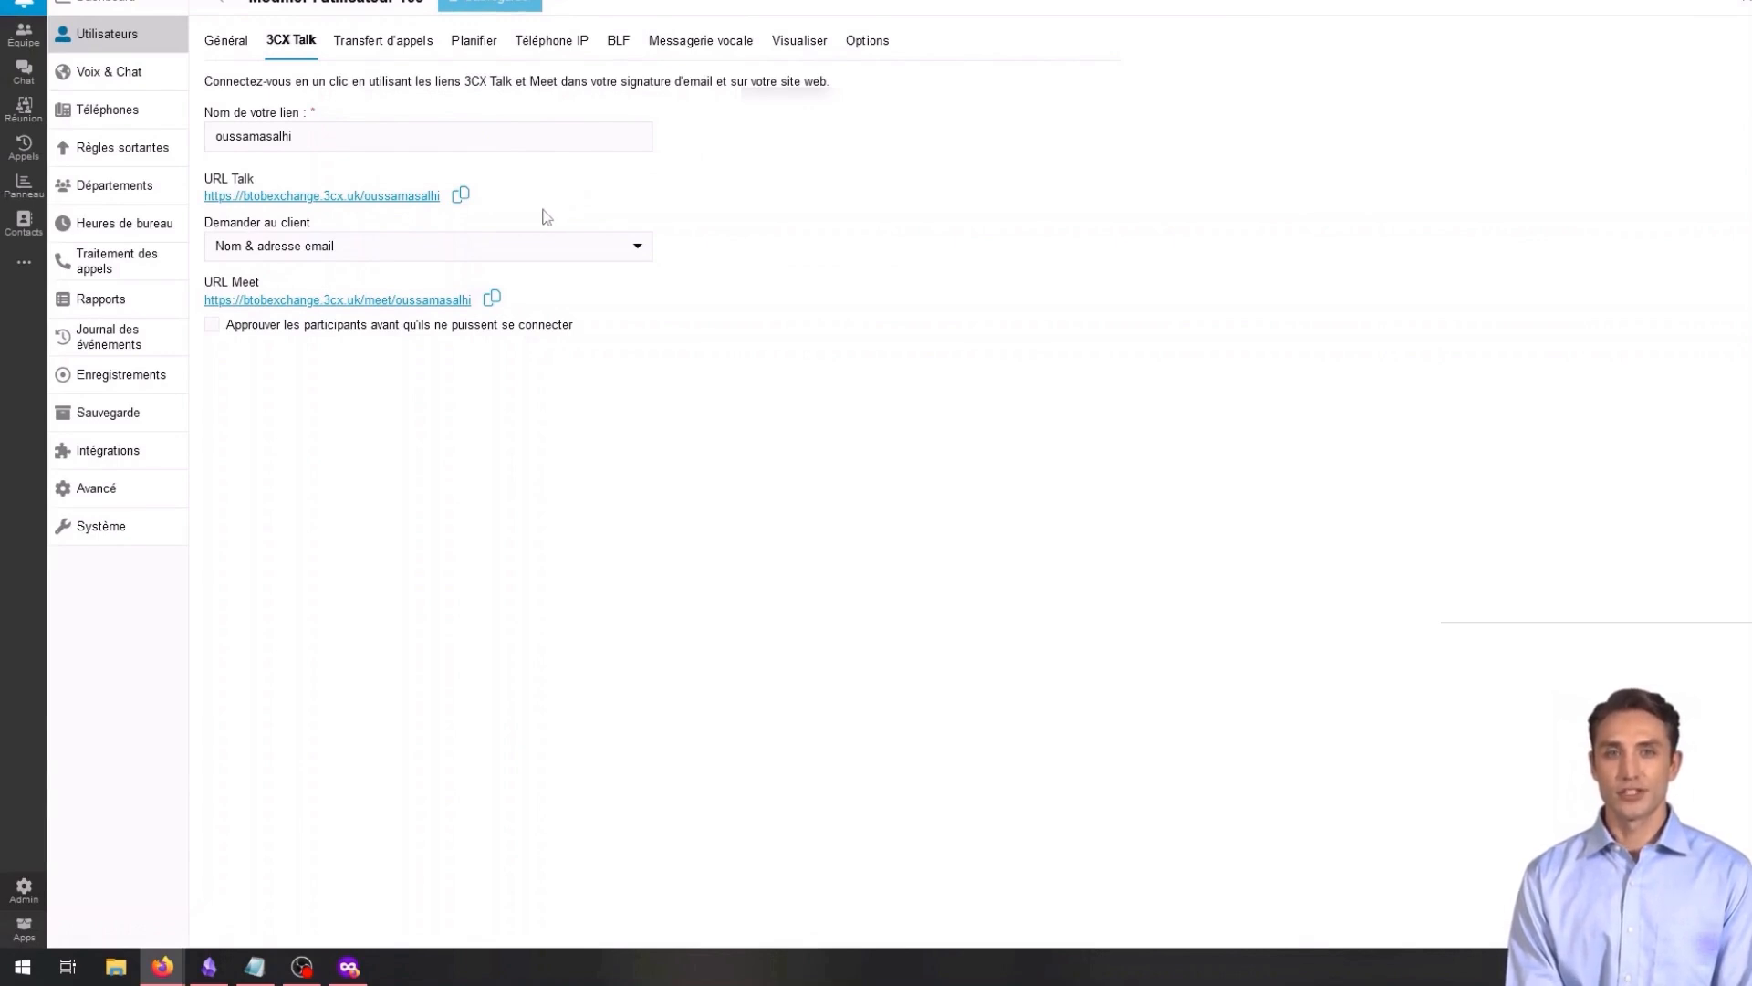
# Step: Set 'Demander au client' to Aucun and require approving participants before they join
pyautogui.moveTo(266, 180); pyautogui.dragTo(209, 187)
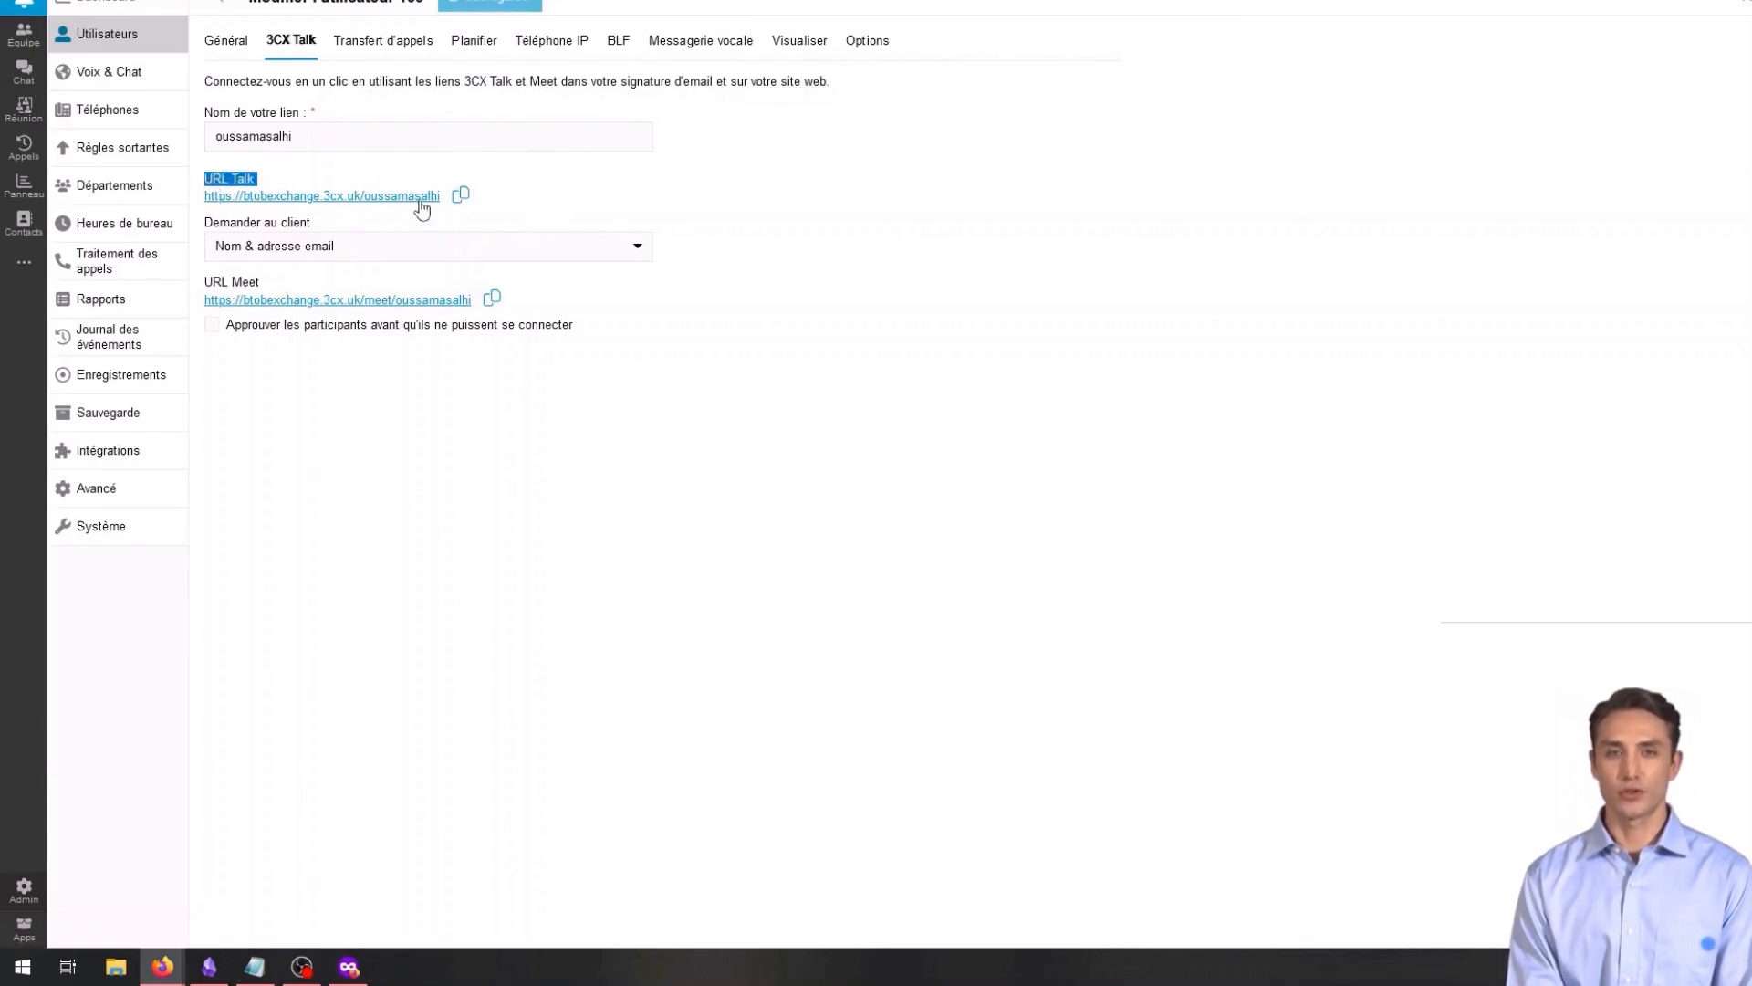
pyautogui.moveTo(264, 282); pyautogui.dragTo(206, 287)
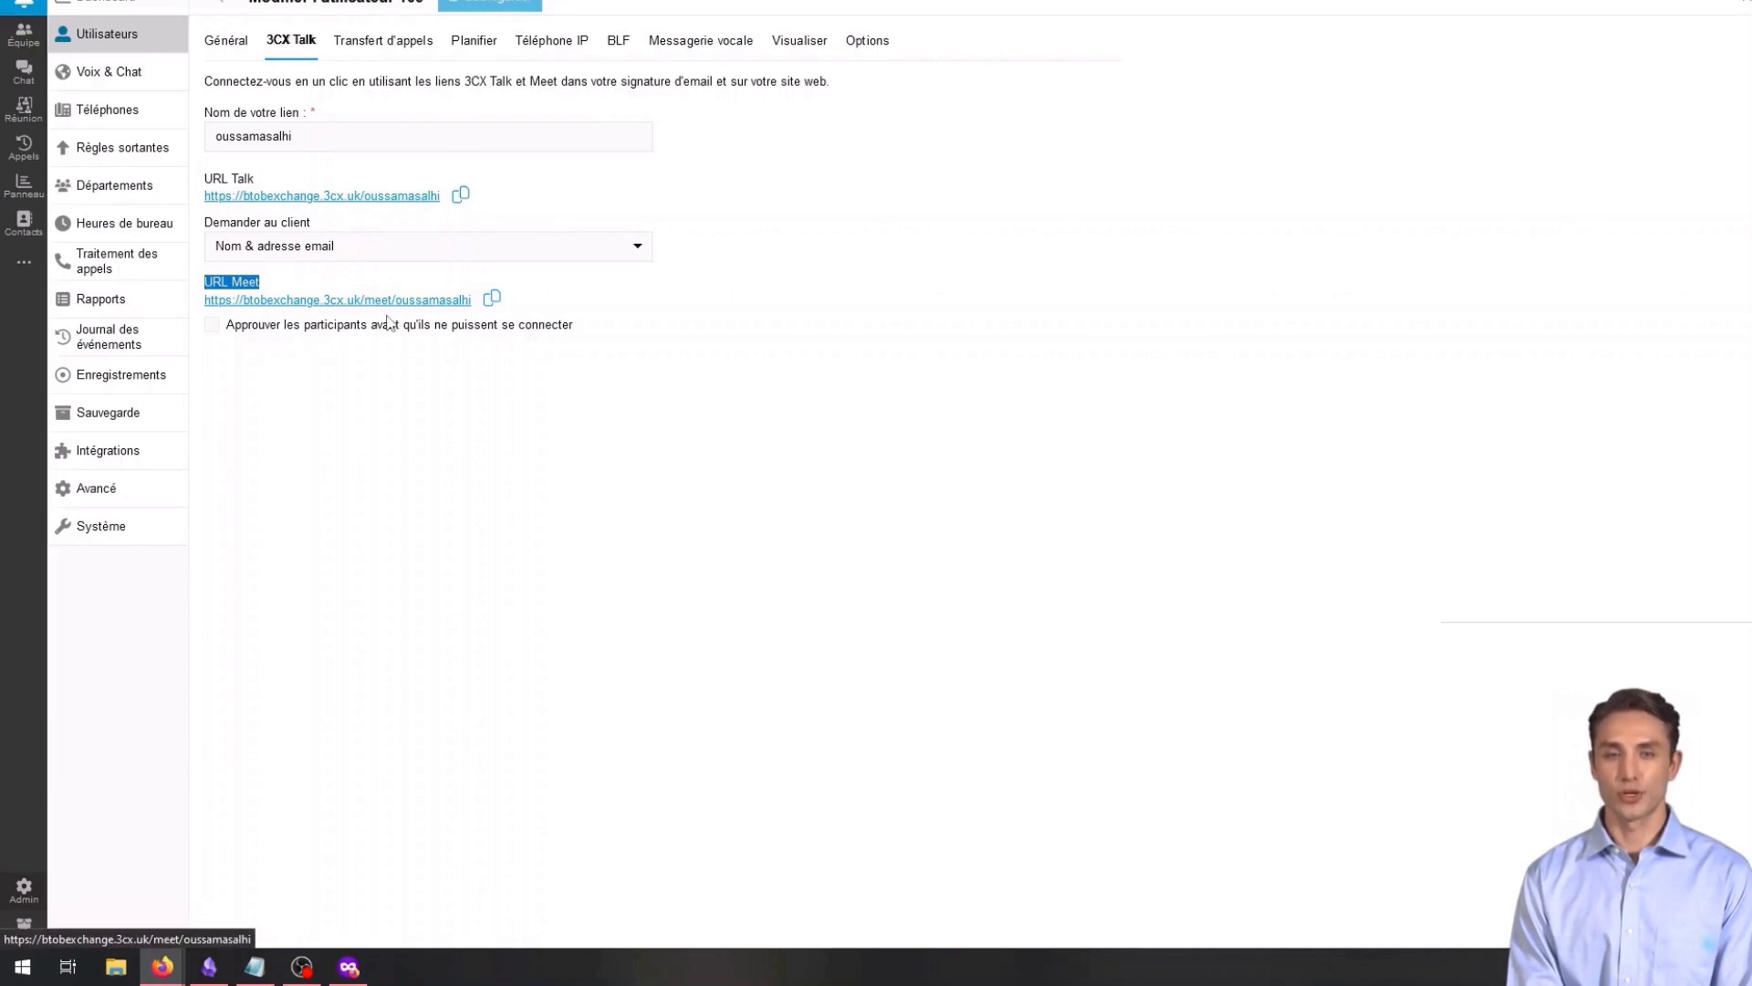
pyautogui.click(389, 254)
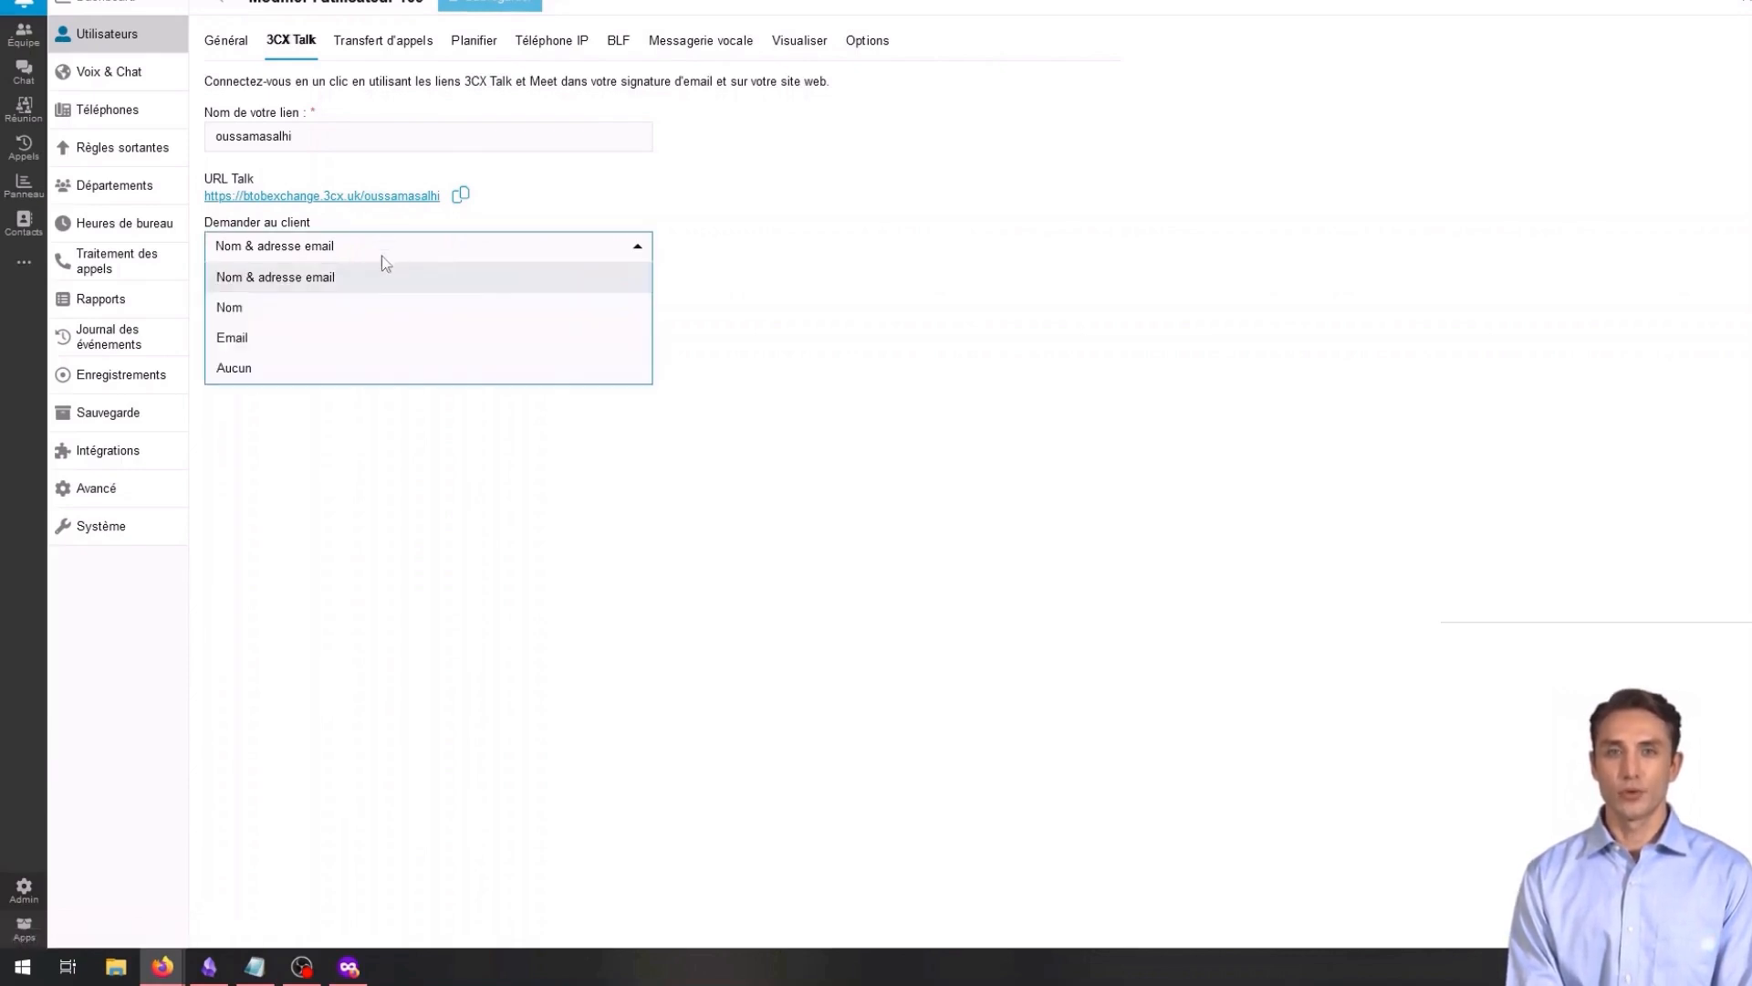
pyautogui.click(284, 368)
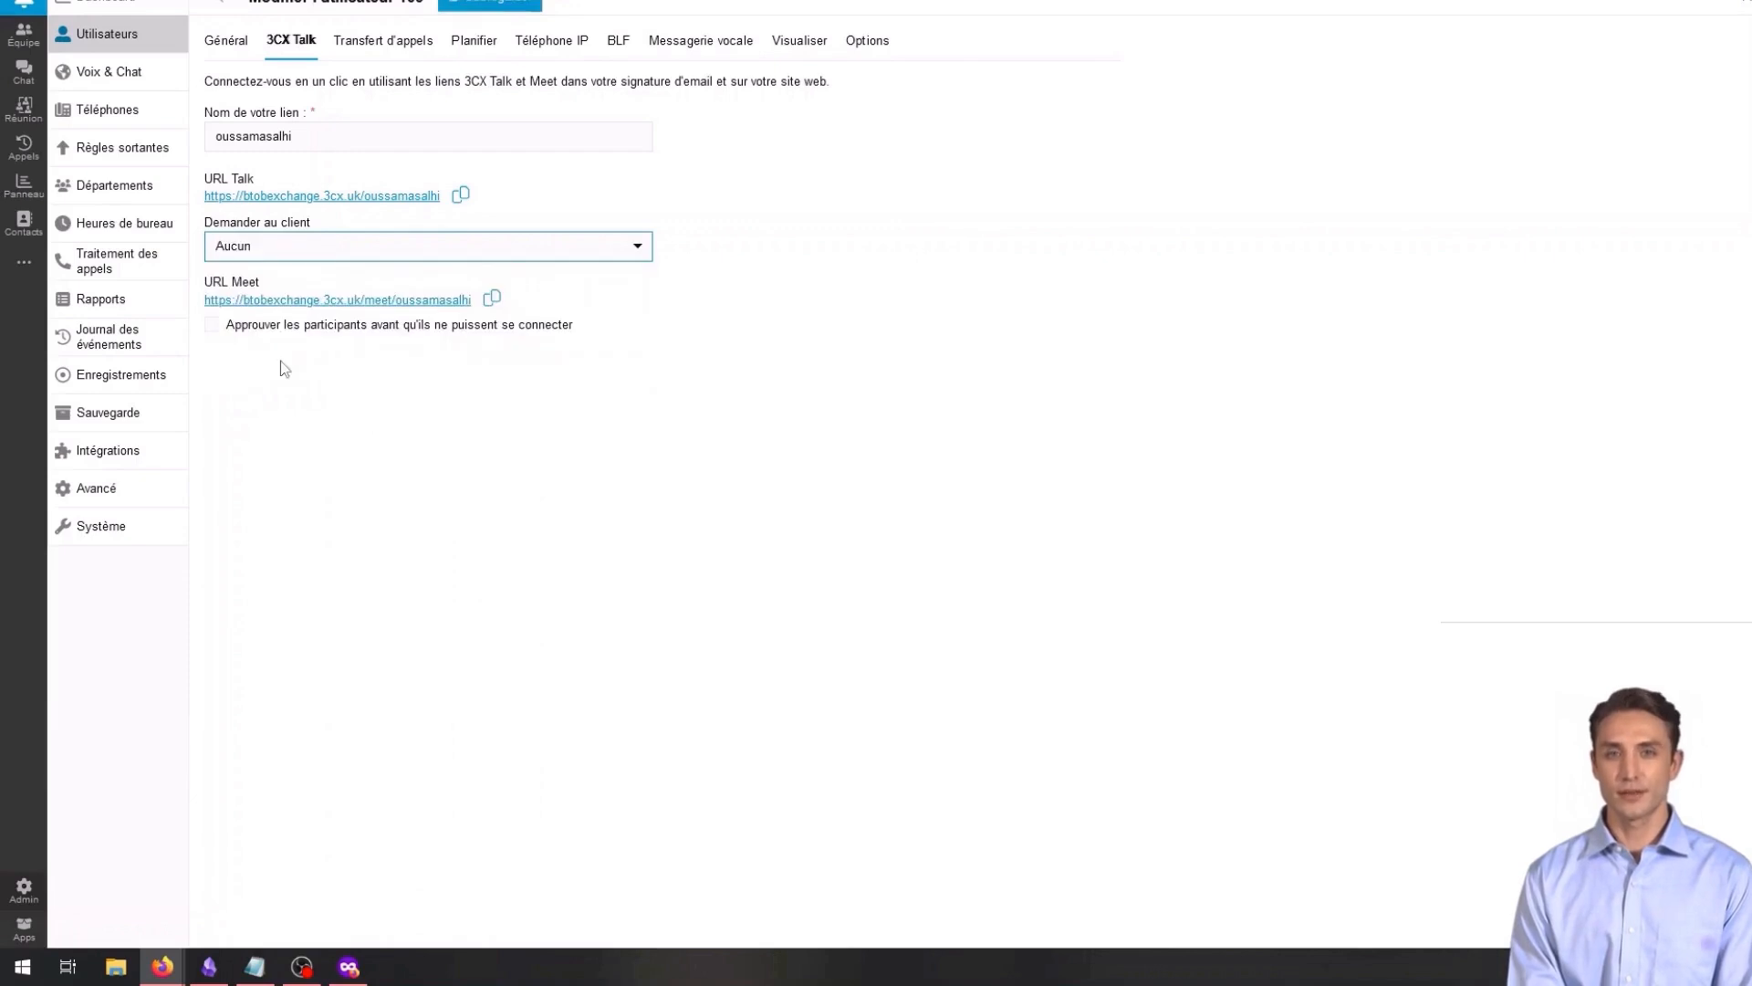
pyautogui.click(245, 331)
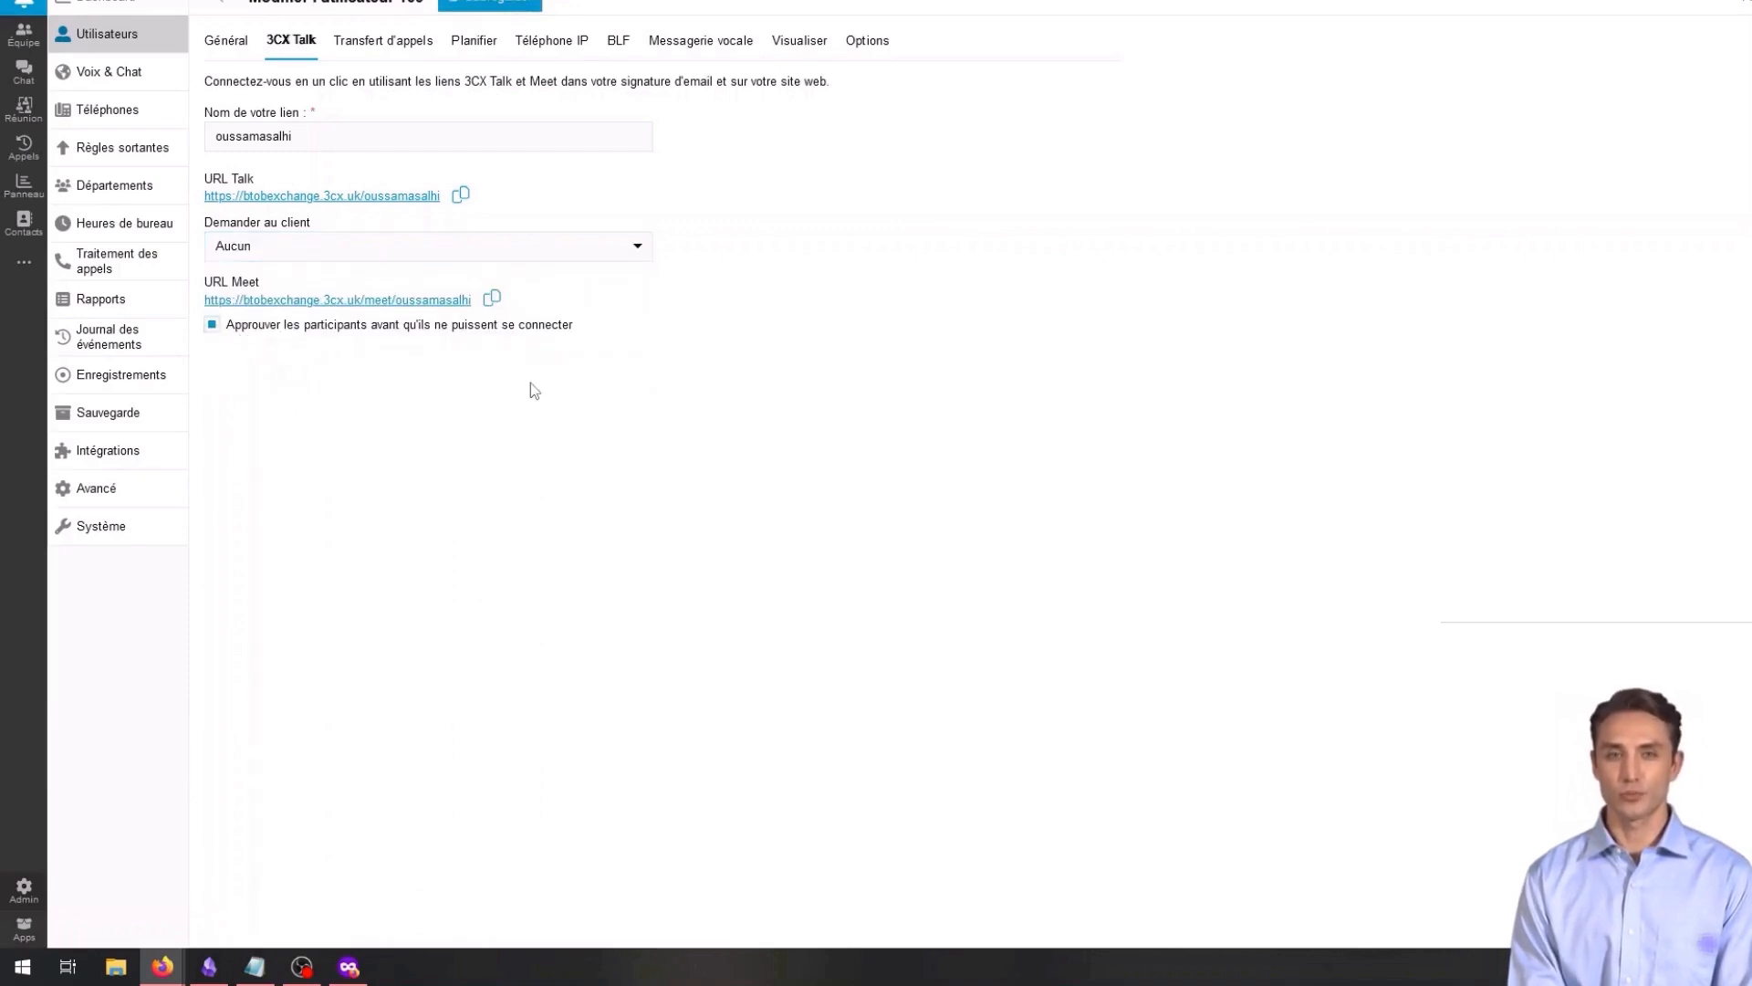
pyautogui.click(385, 42)
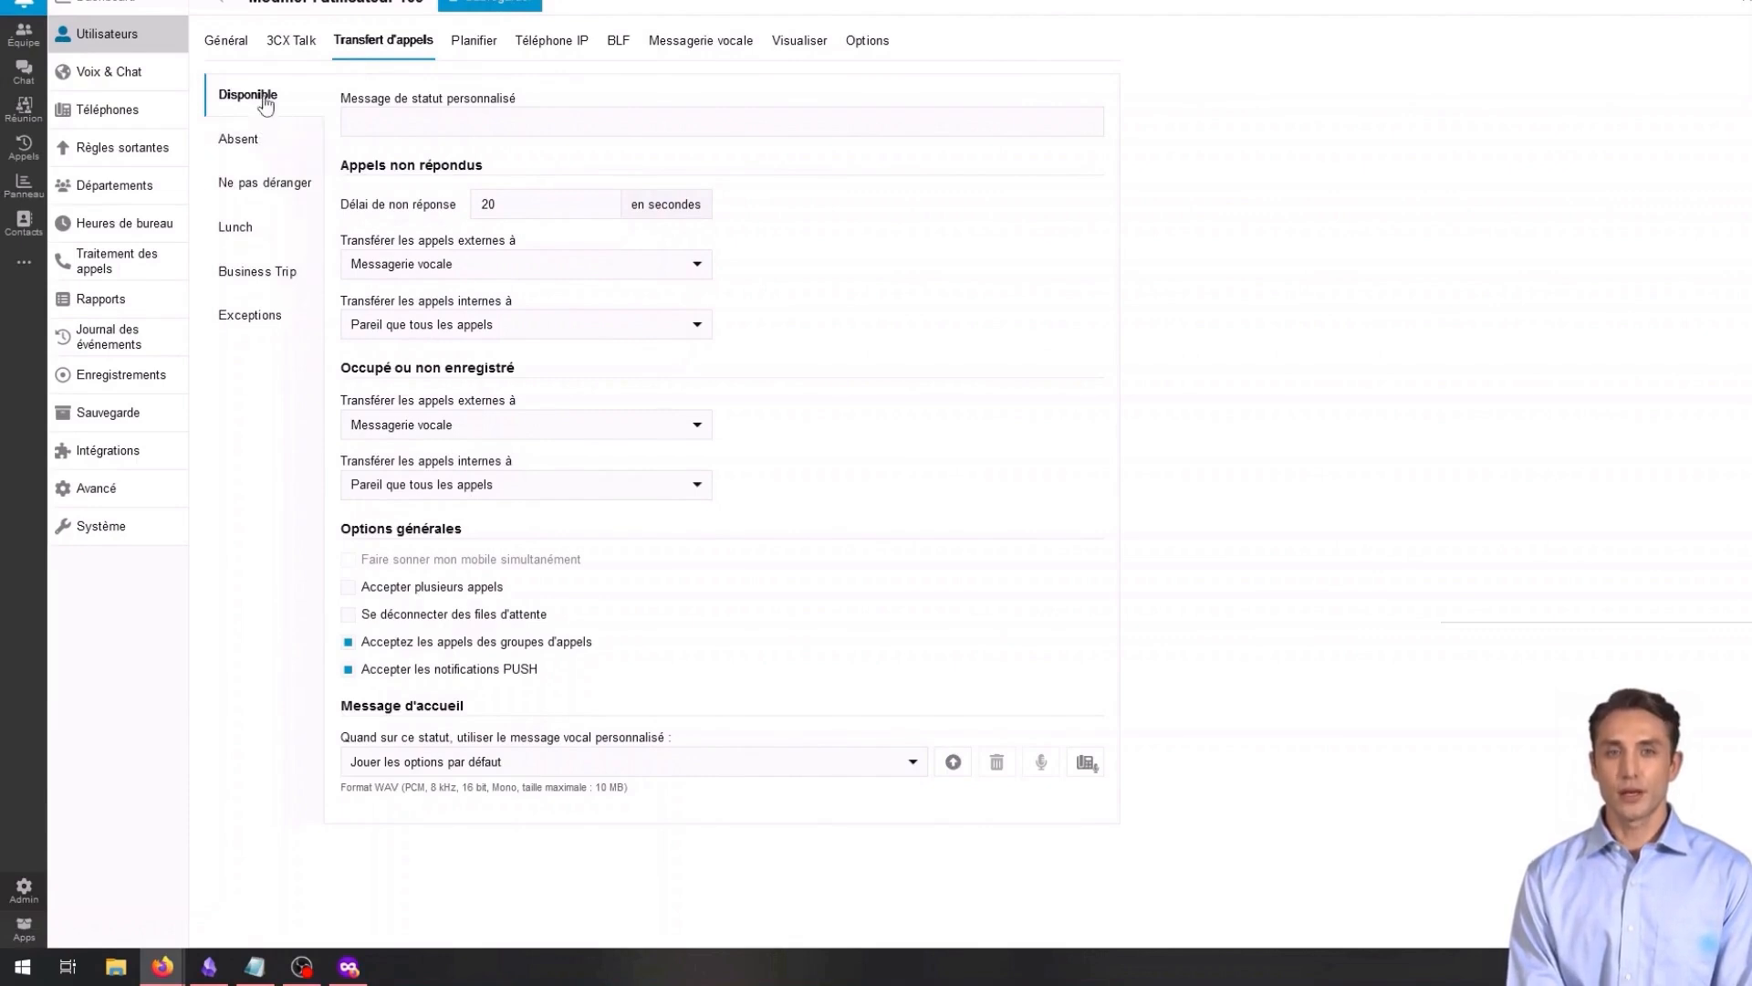
# Step: Review each status's forwarding rules, then enable 'Accepter plusieurs appels' for Disponible
pyautogui.click(261, 143)
pyautogui.click(261, 187)
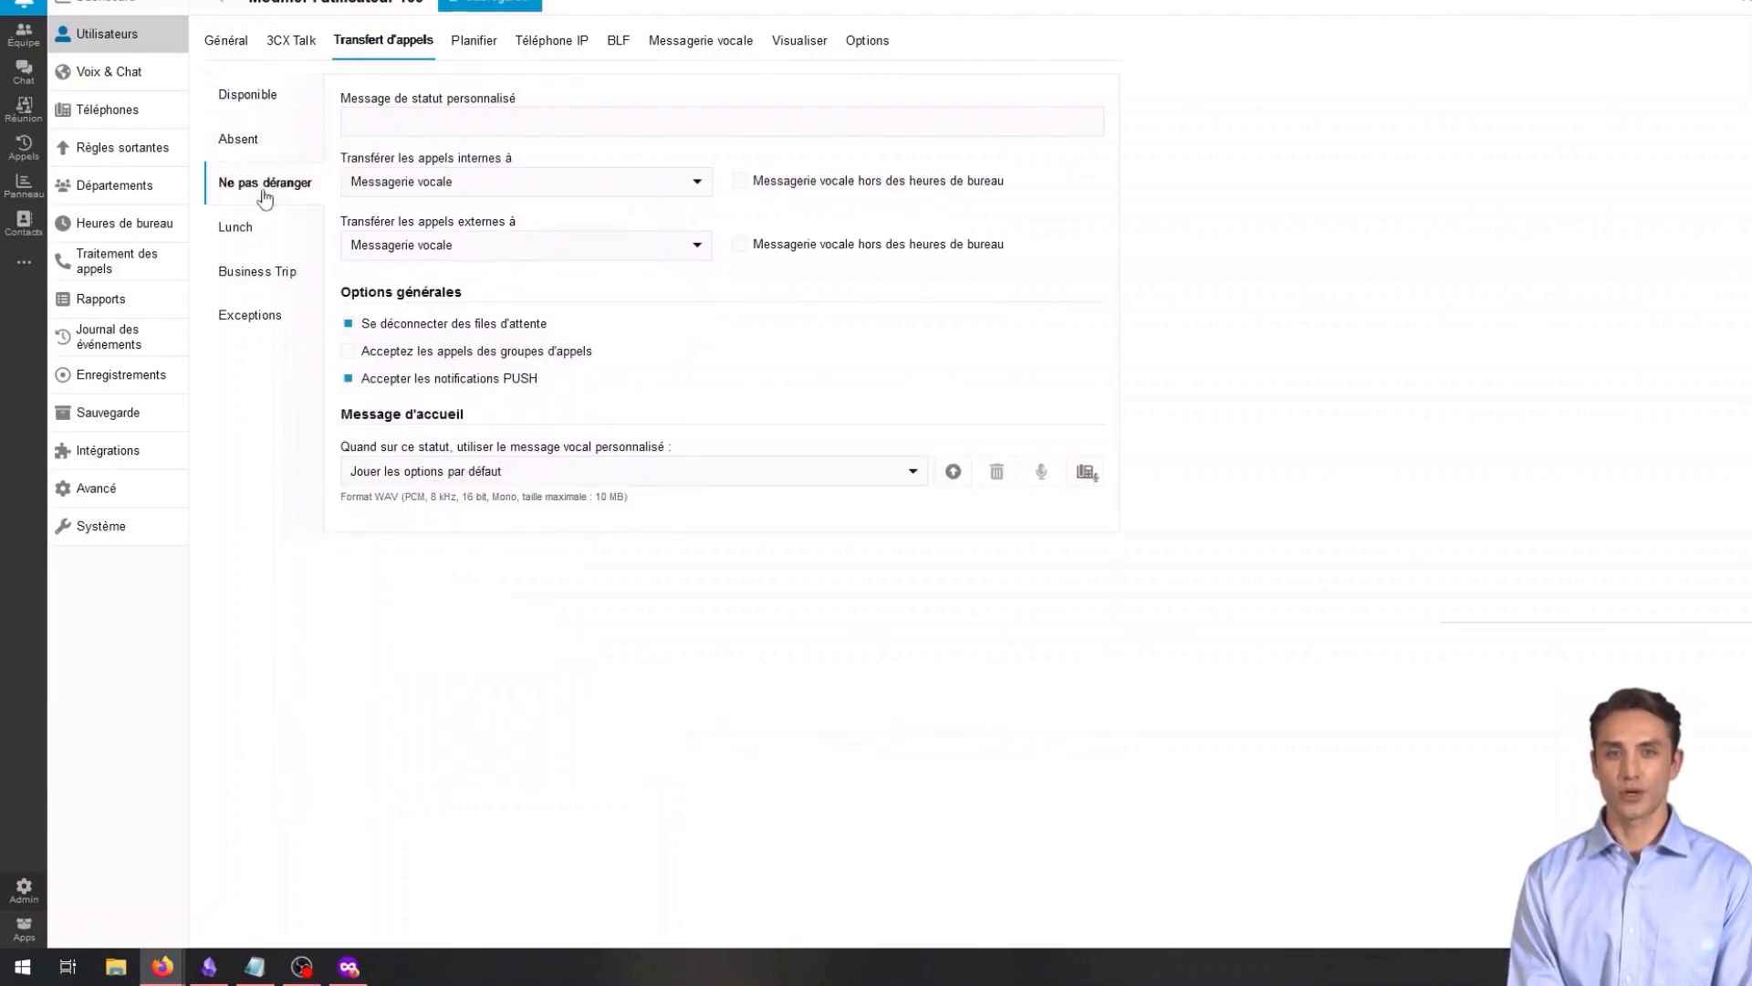
pyautogui.click(252, 236)
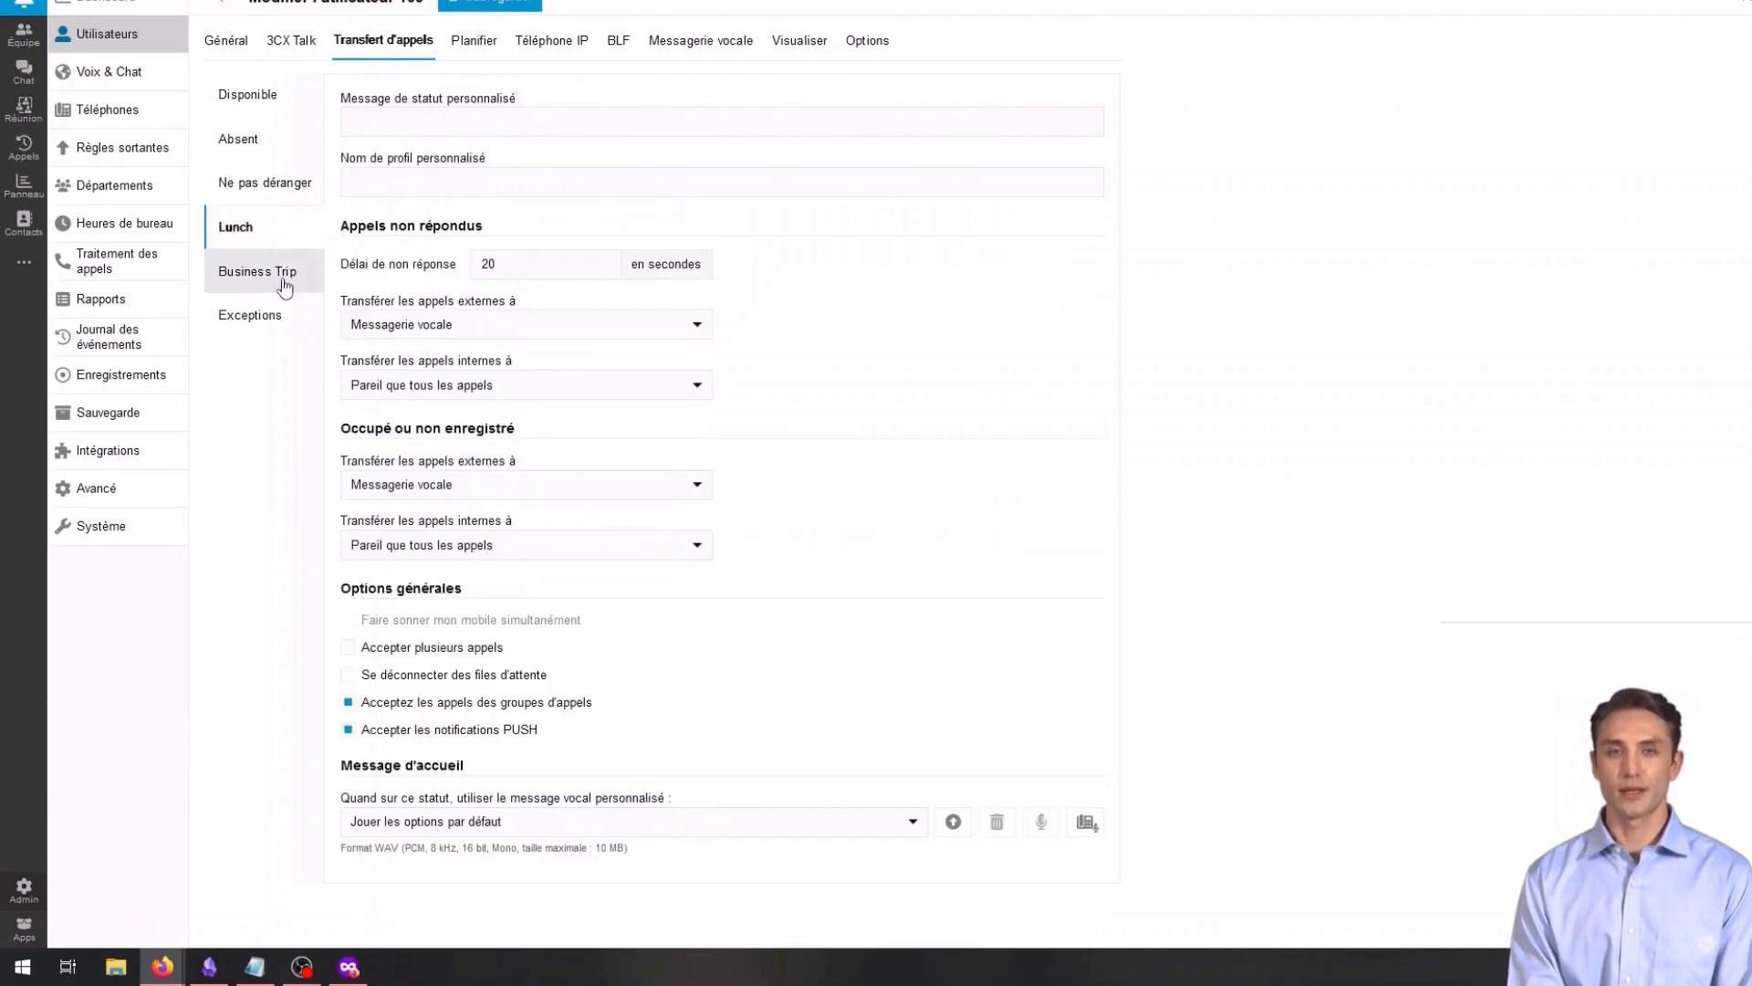
pyautogui.click(274, 278)
pyautogui.click(258, 321)
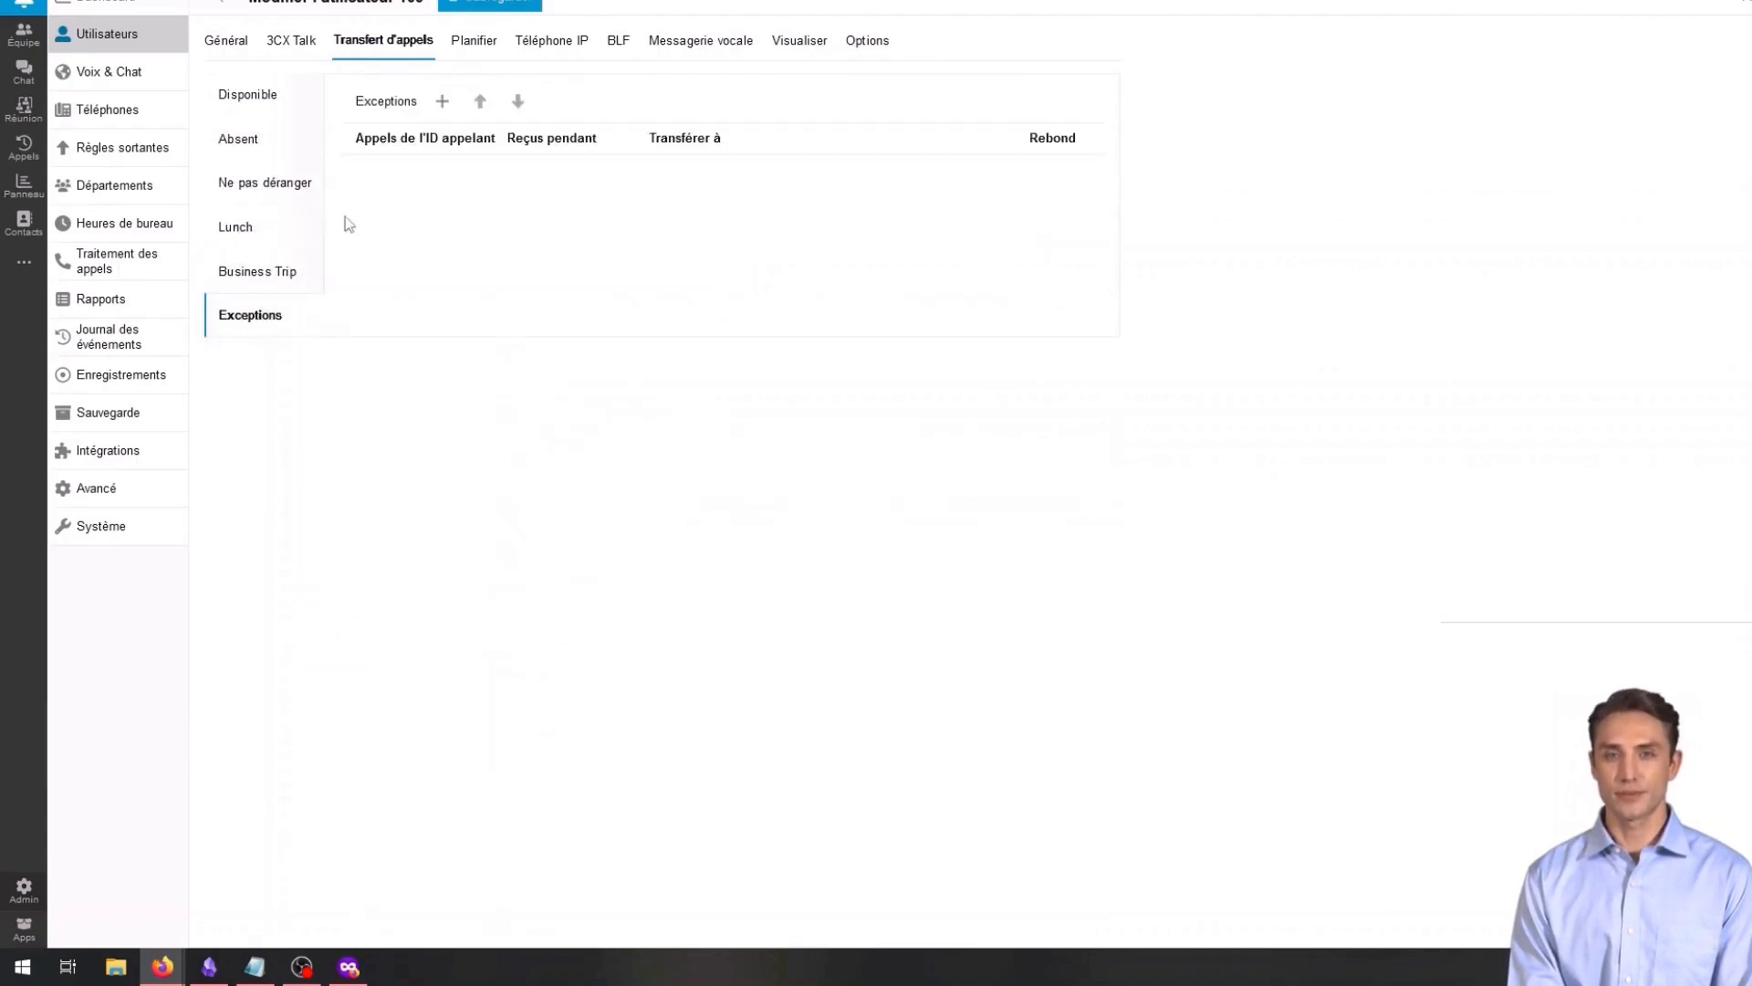
pyautogui.click(290, 120)
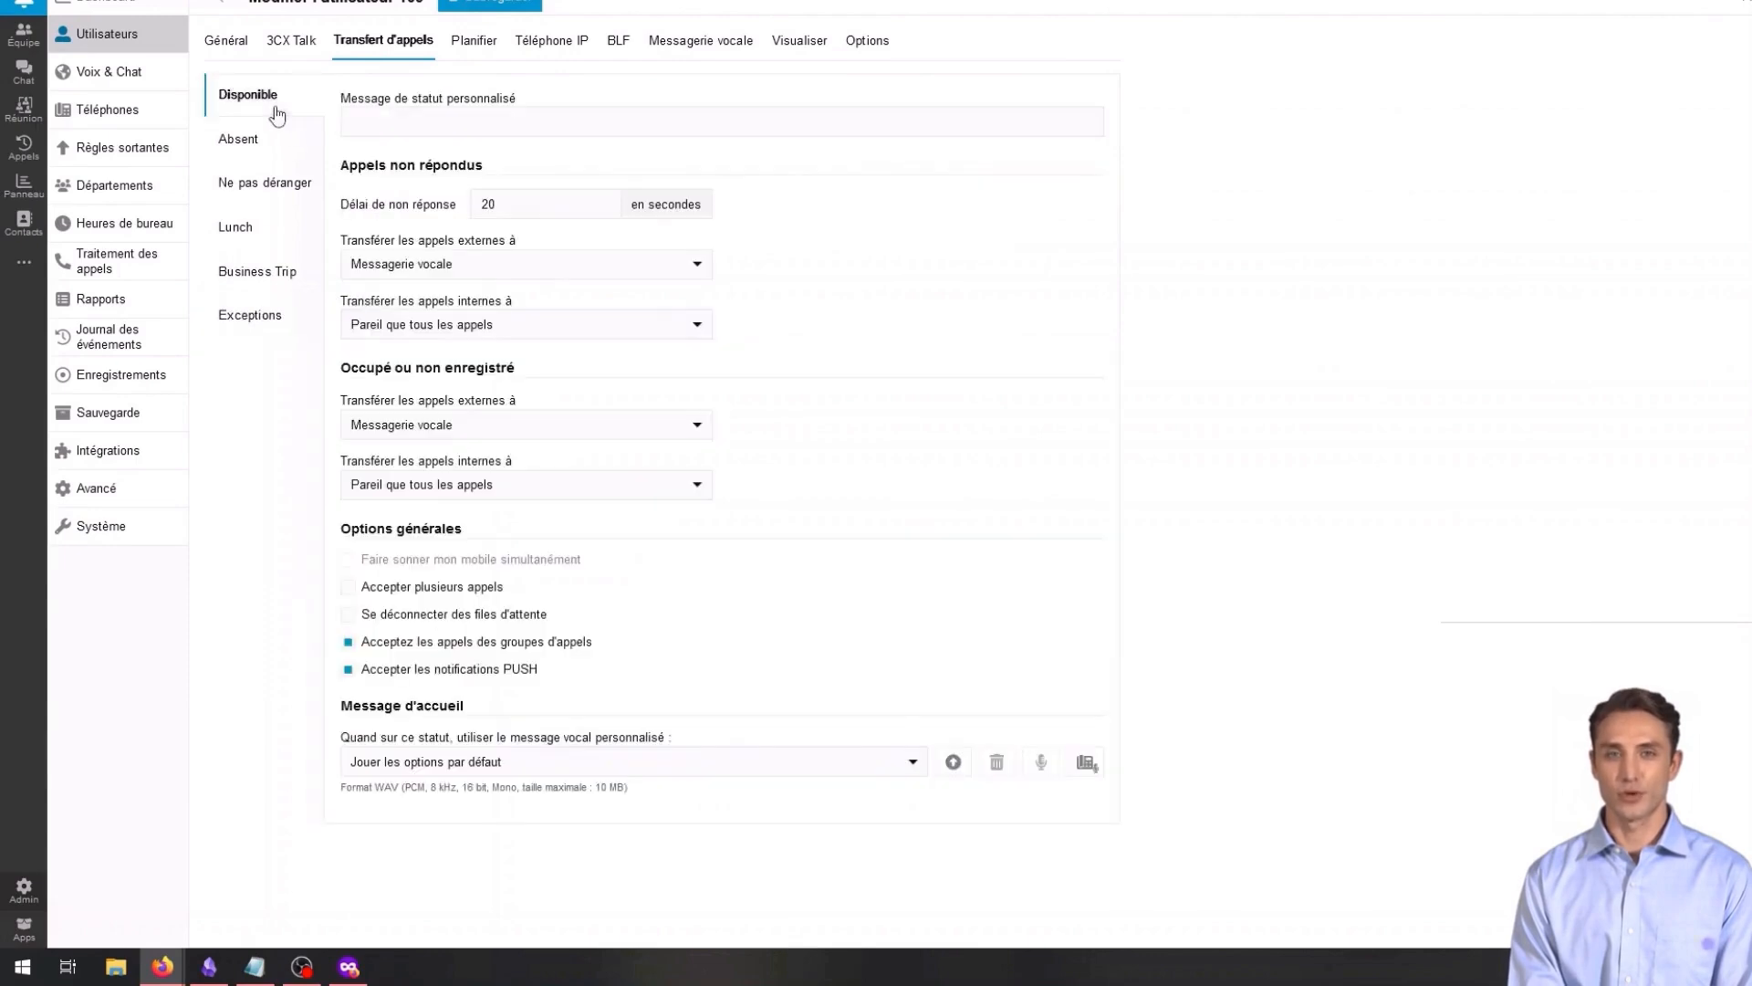
pyautogui.doubleClick(518, 208)
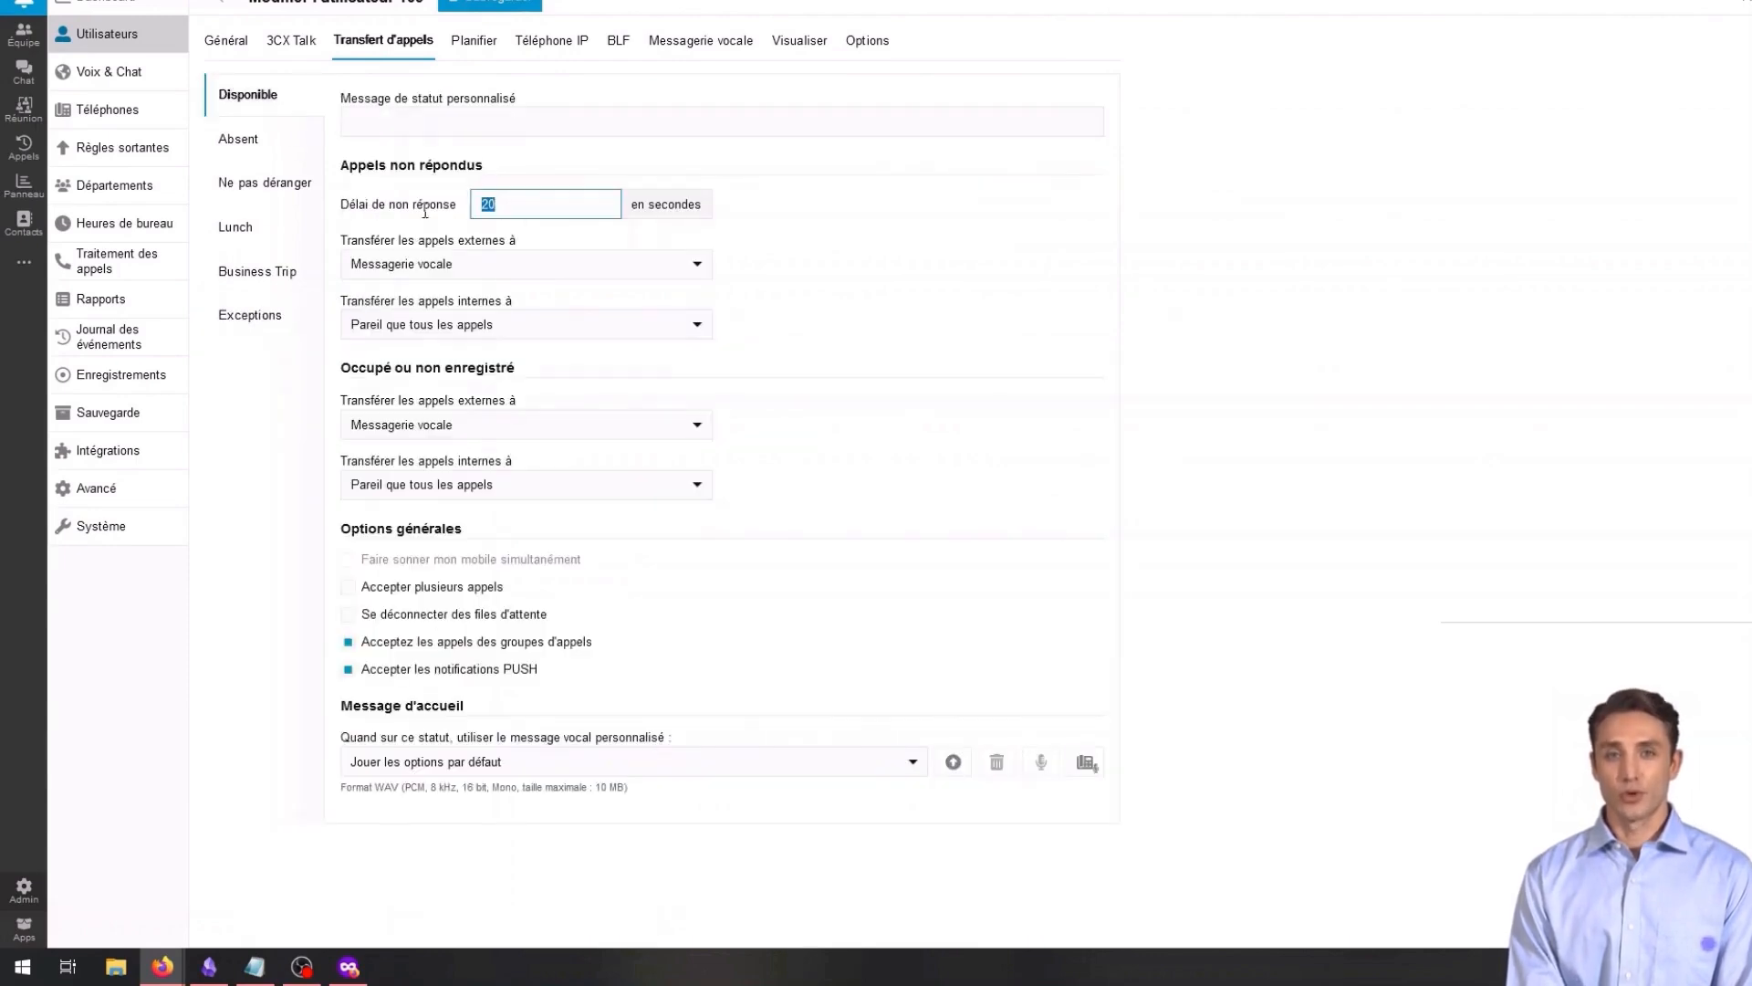
pyautogui.click(423, 589)
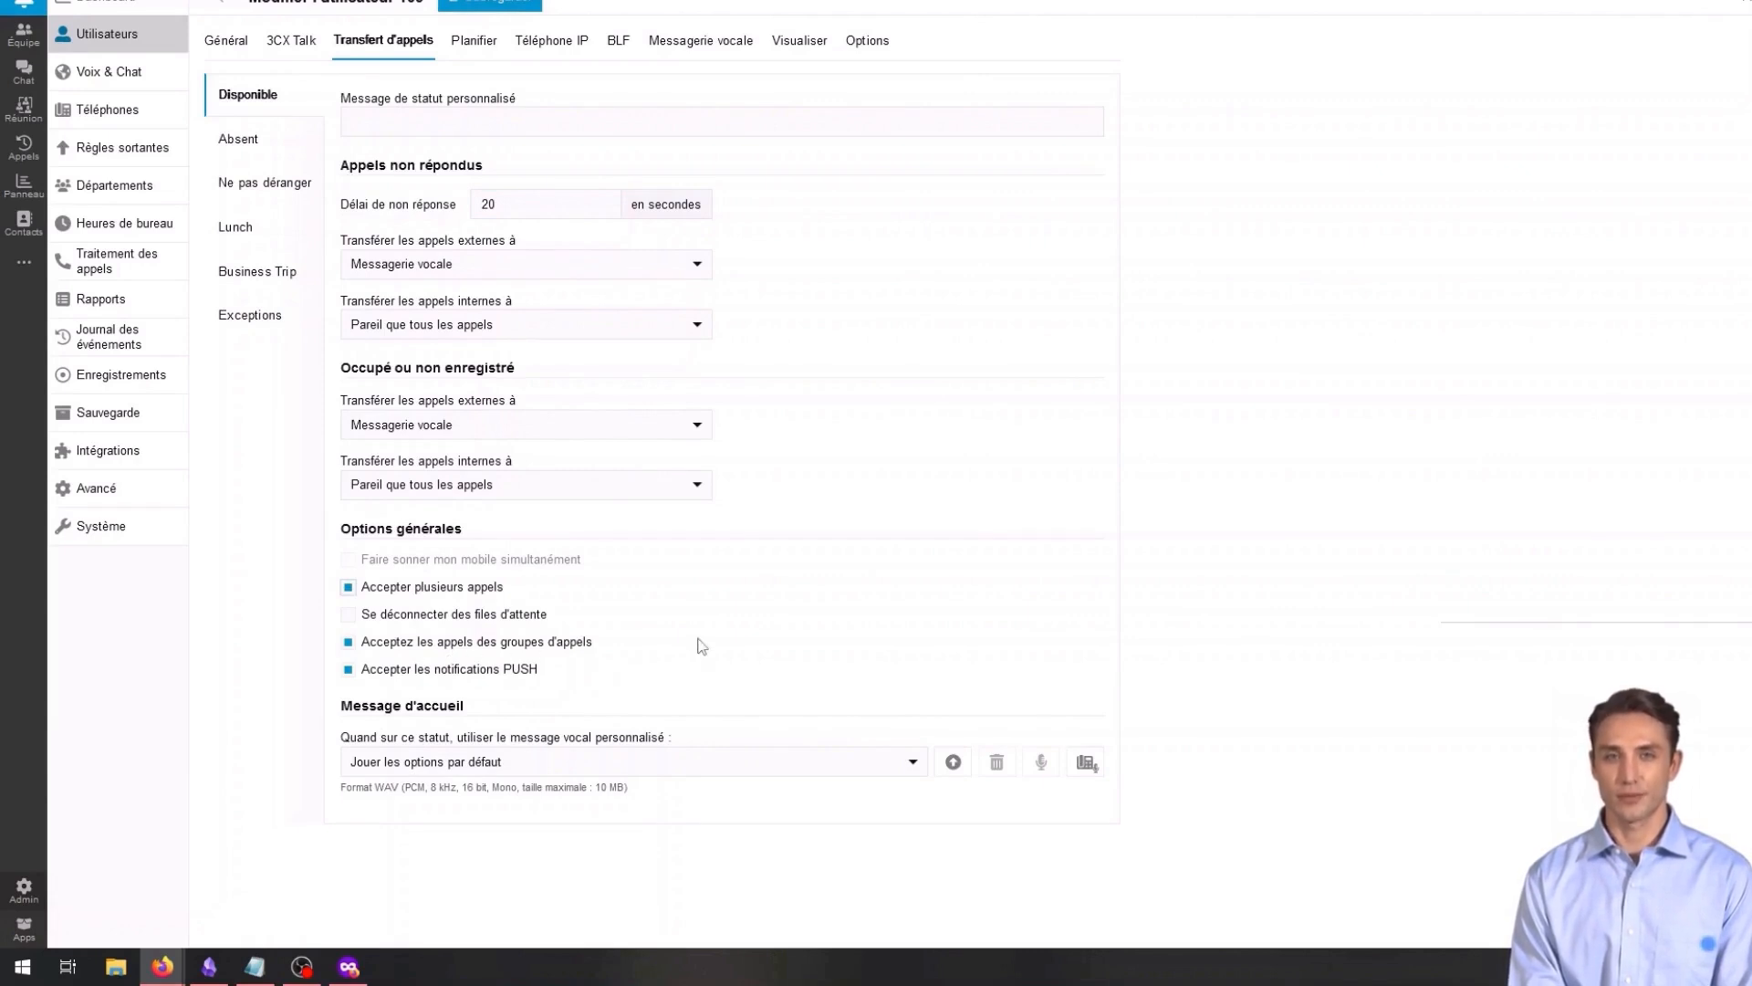
# Step: On the Planifier tab, switch extension 109 to its own specific office hours
pyautogui.click(473, 42)
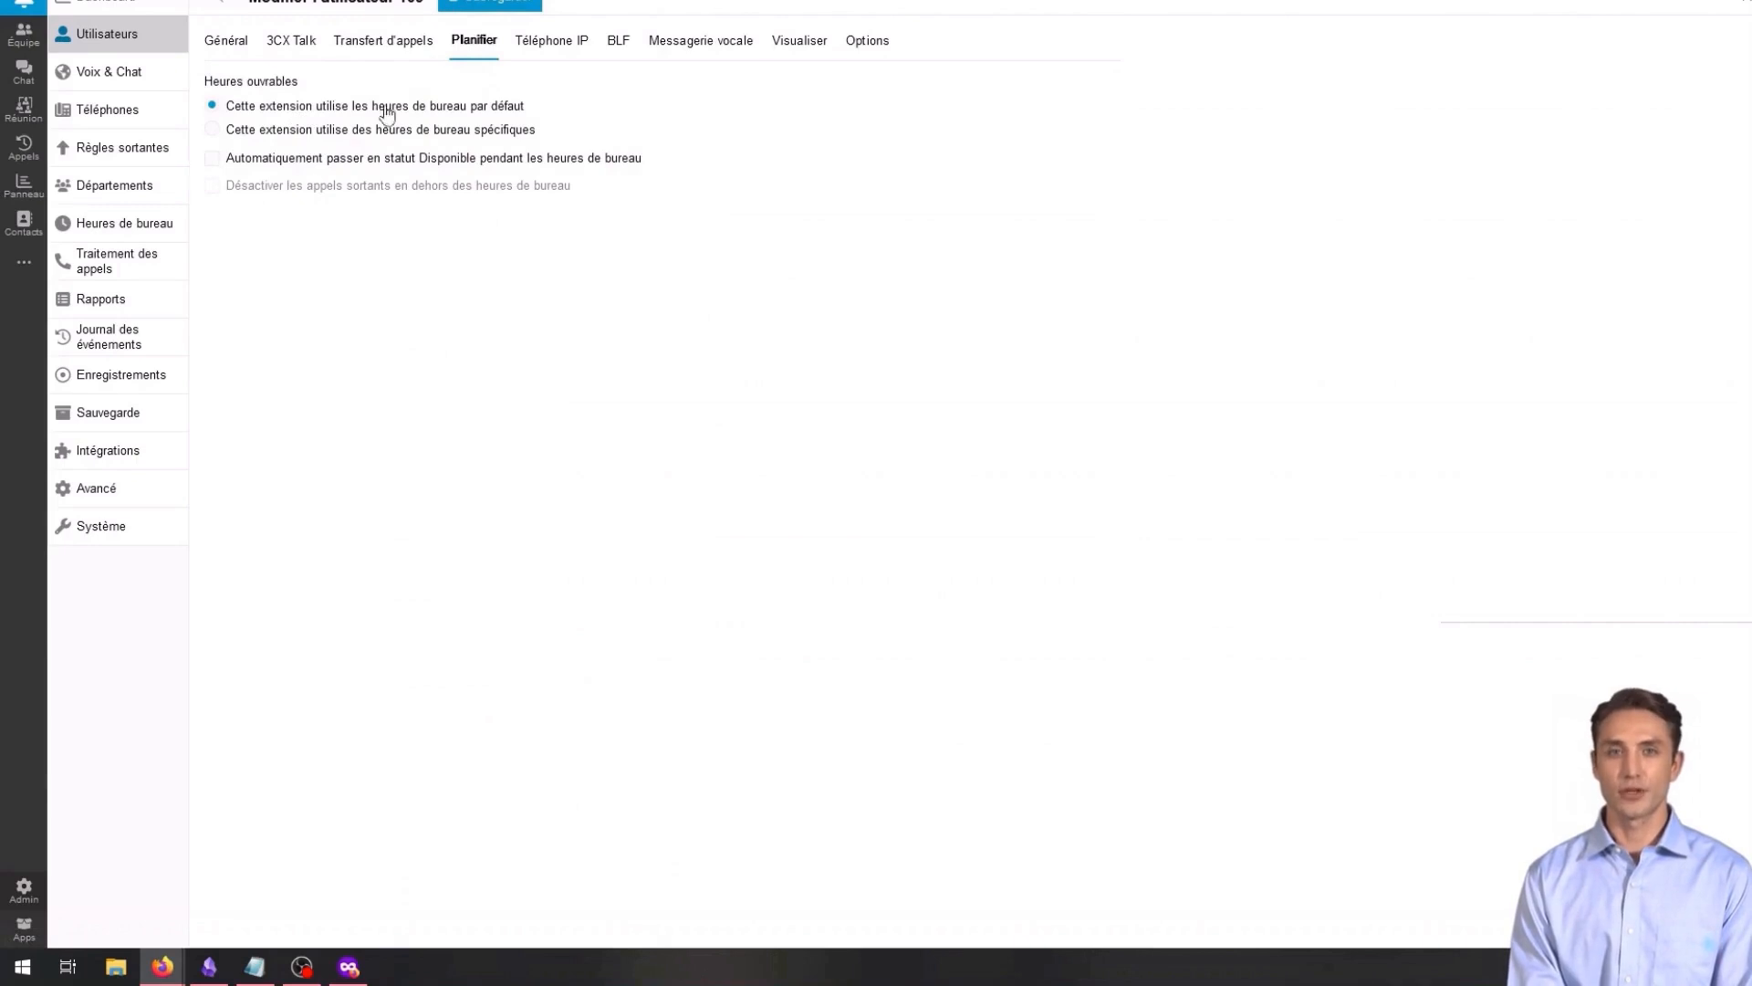
pyautogui.click(304, 132)
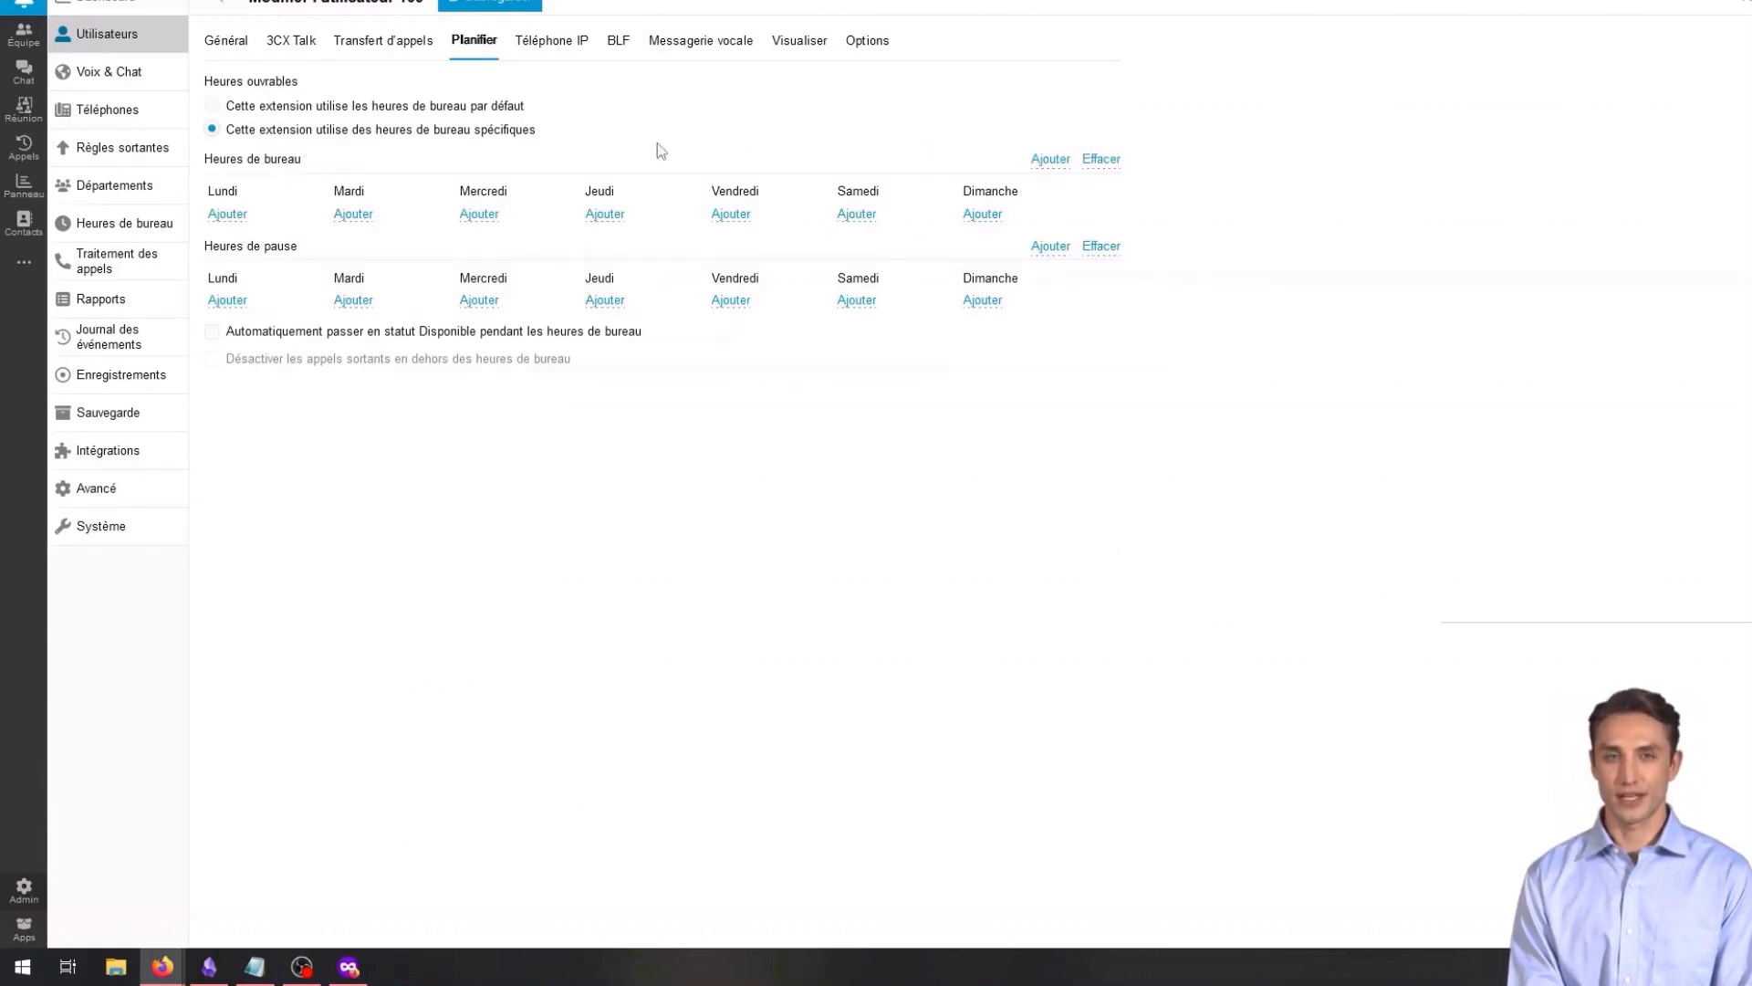
# Step: Set BLF key 1 to type BLF, browse its monitorable extensions, then clear it to blank
pyautogui.click(618, 40)
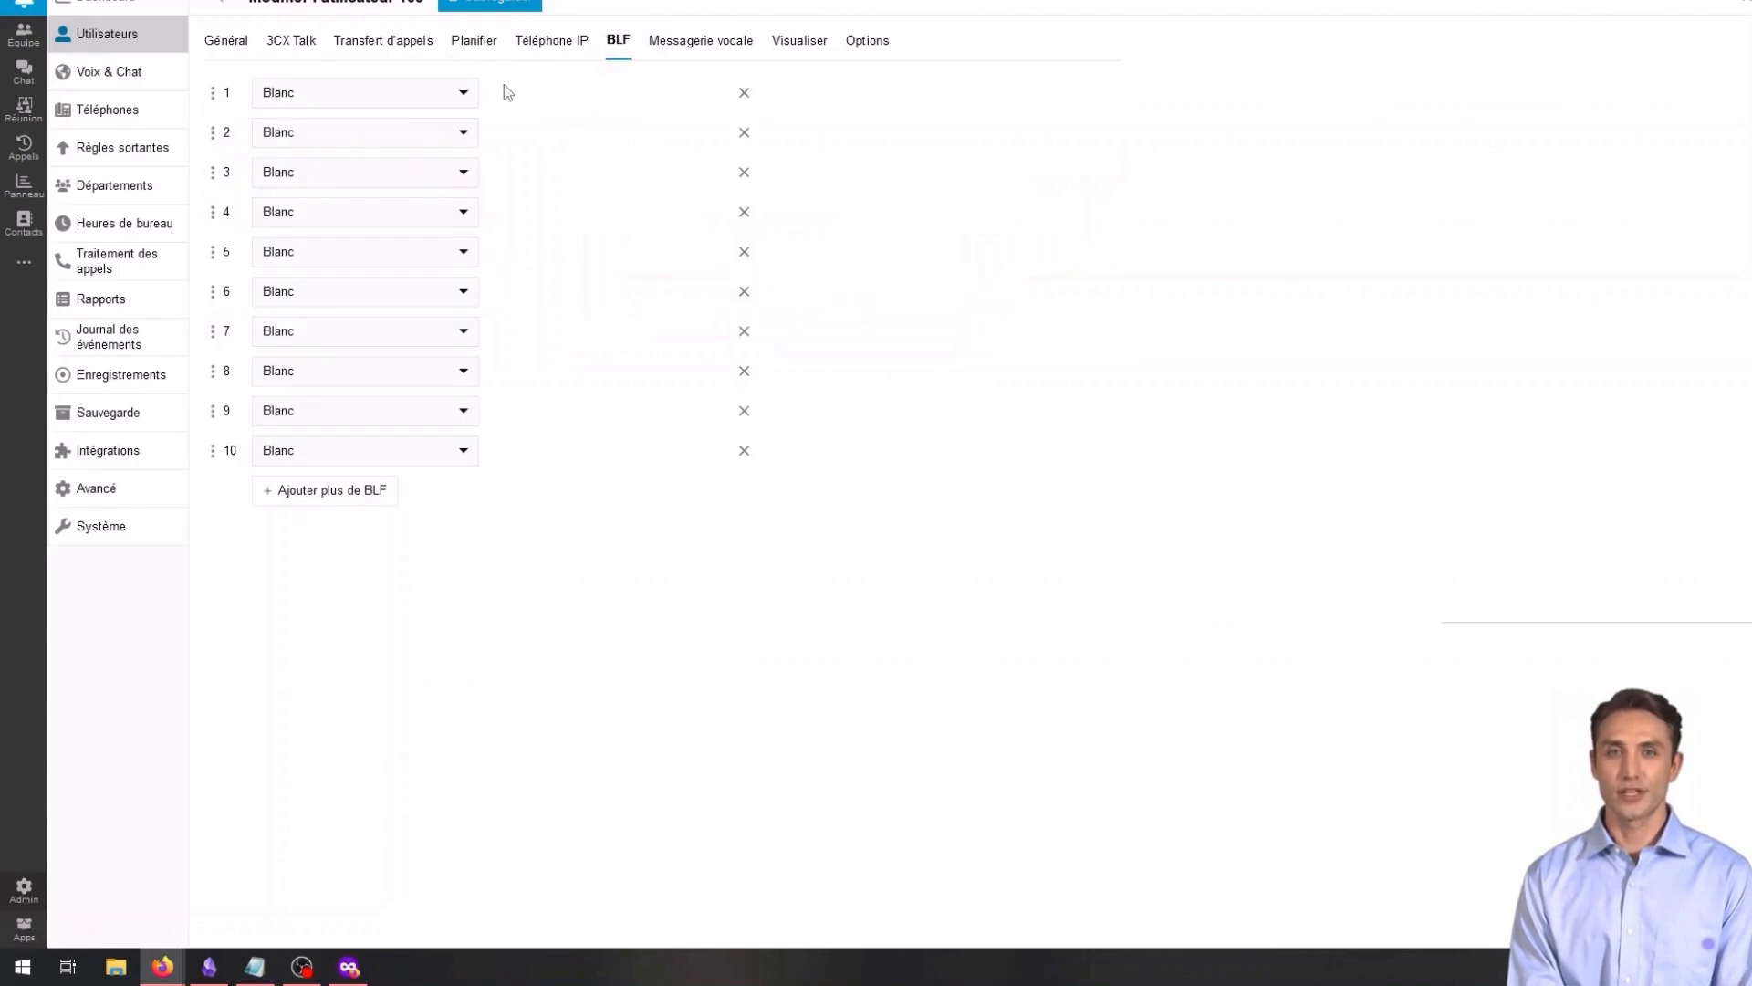
pyautogui.click(456, 94)
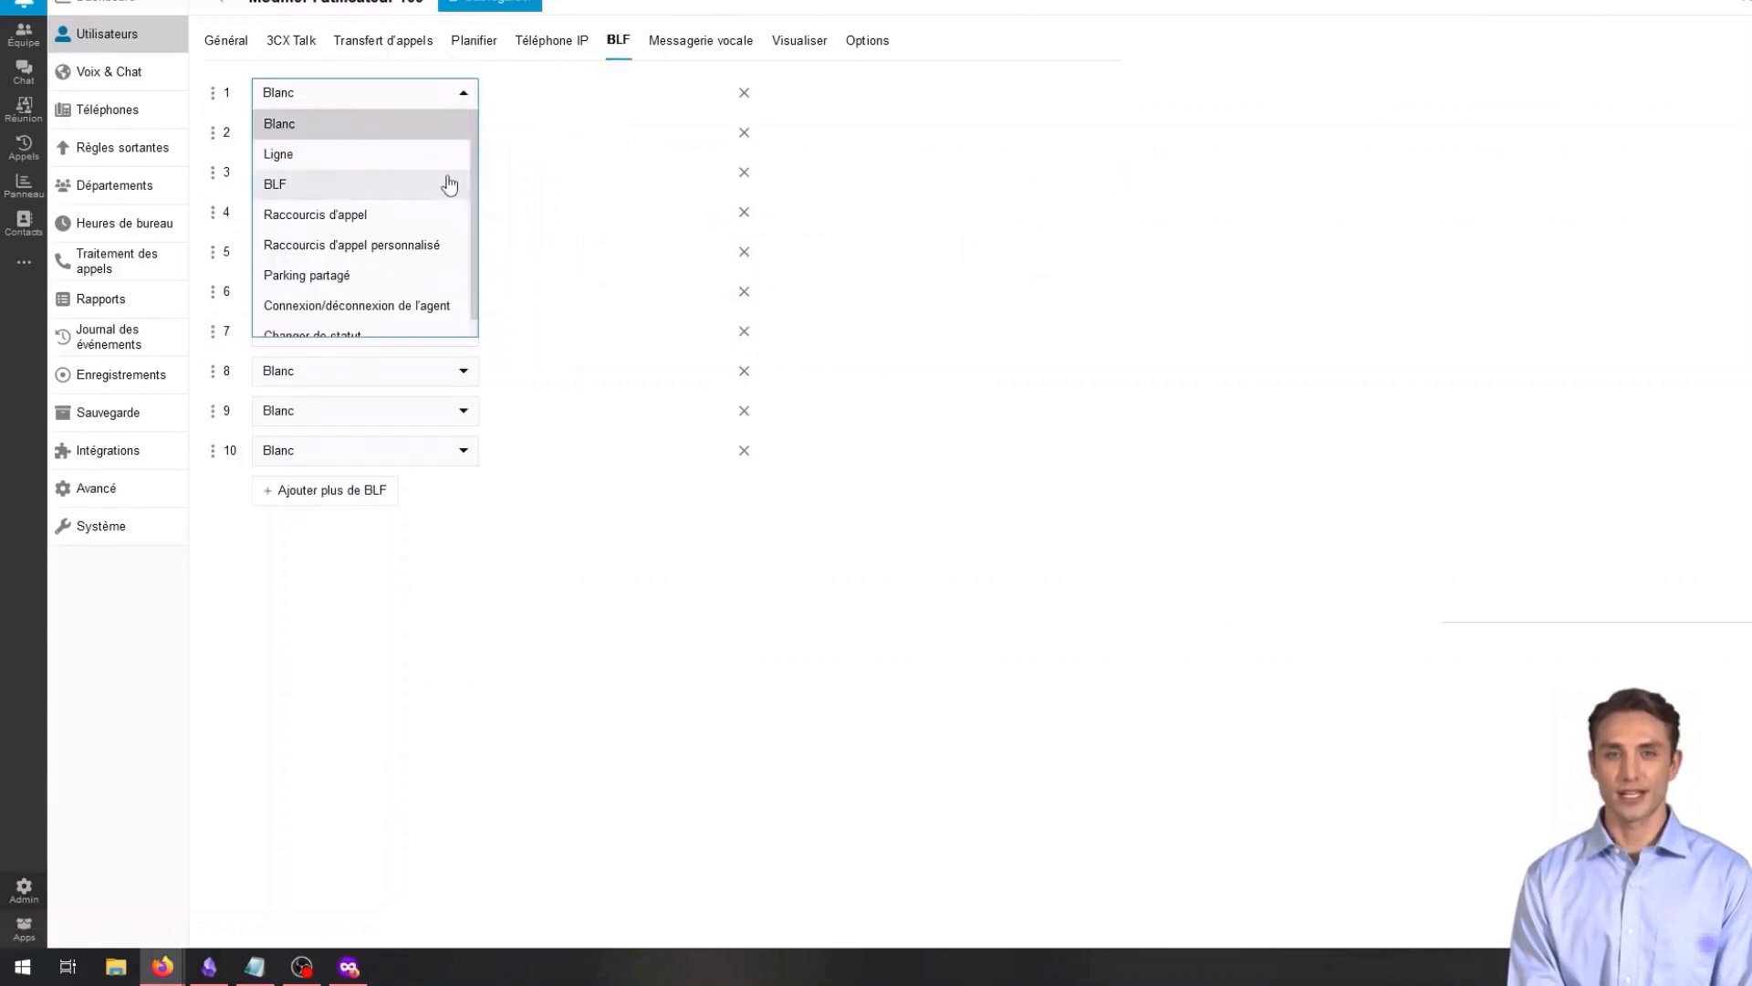
pyautogui.scroll(-1, 447, 192)
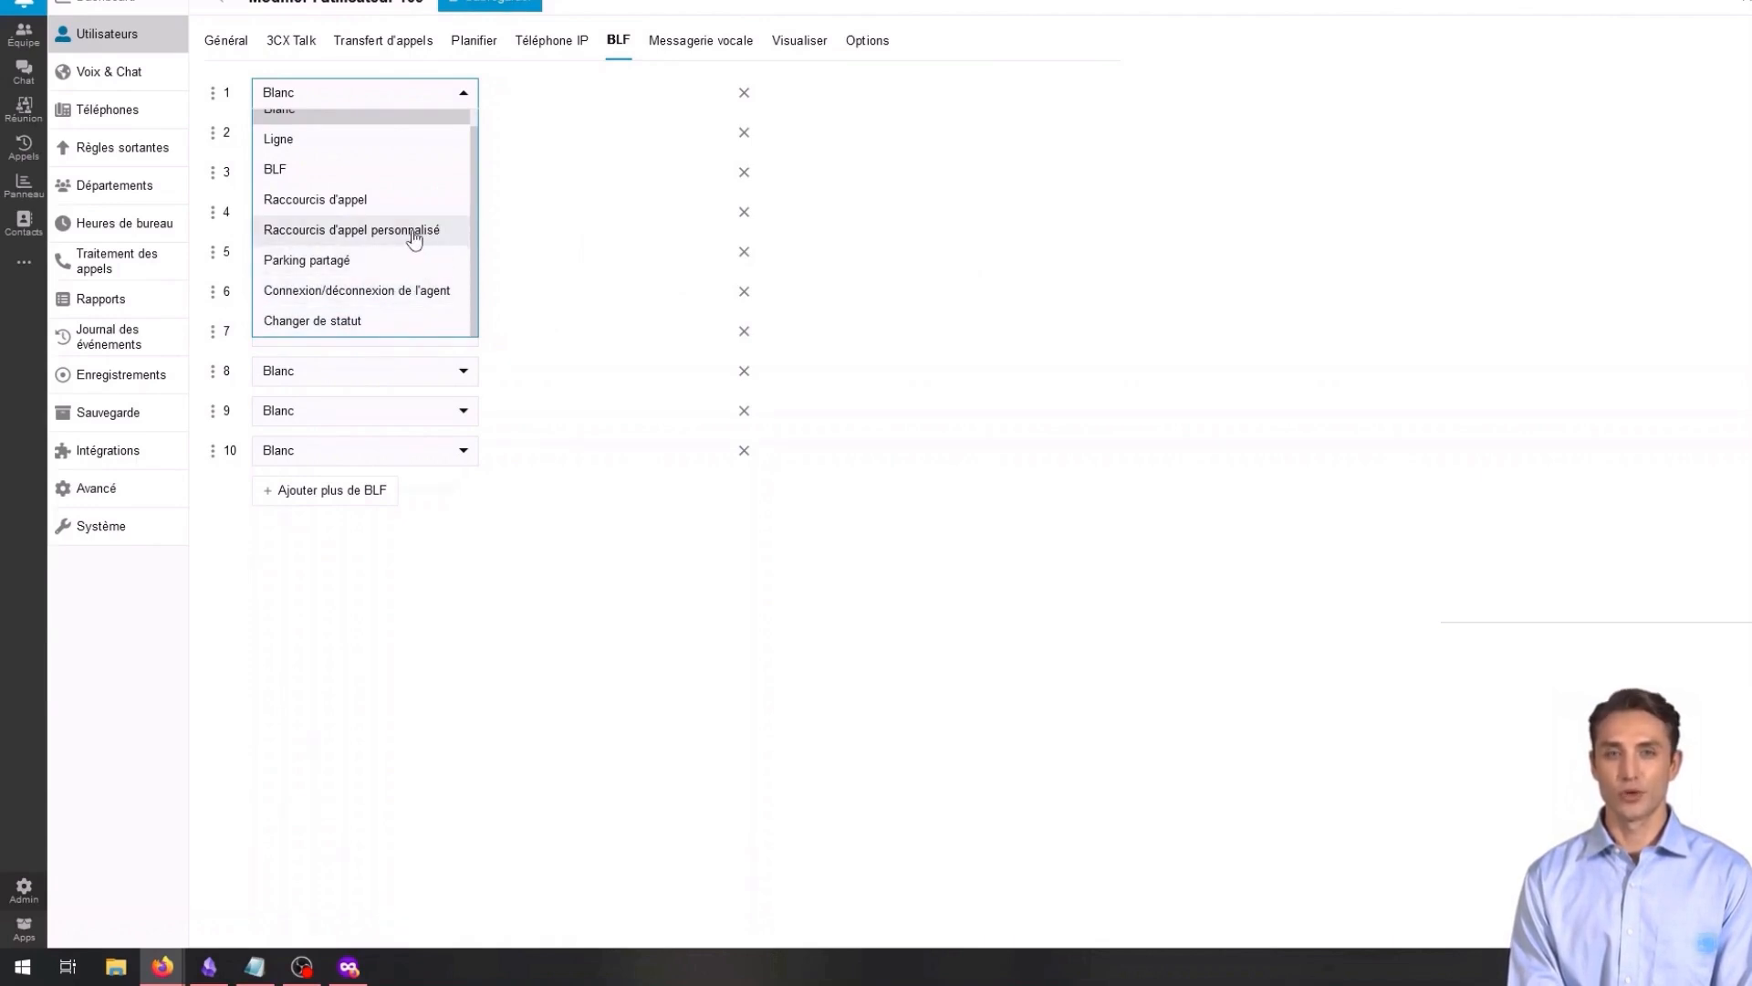
pyautogui.scroll(1, 427, 209)
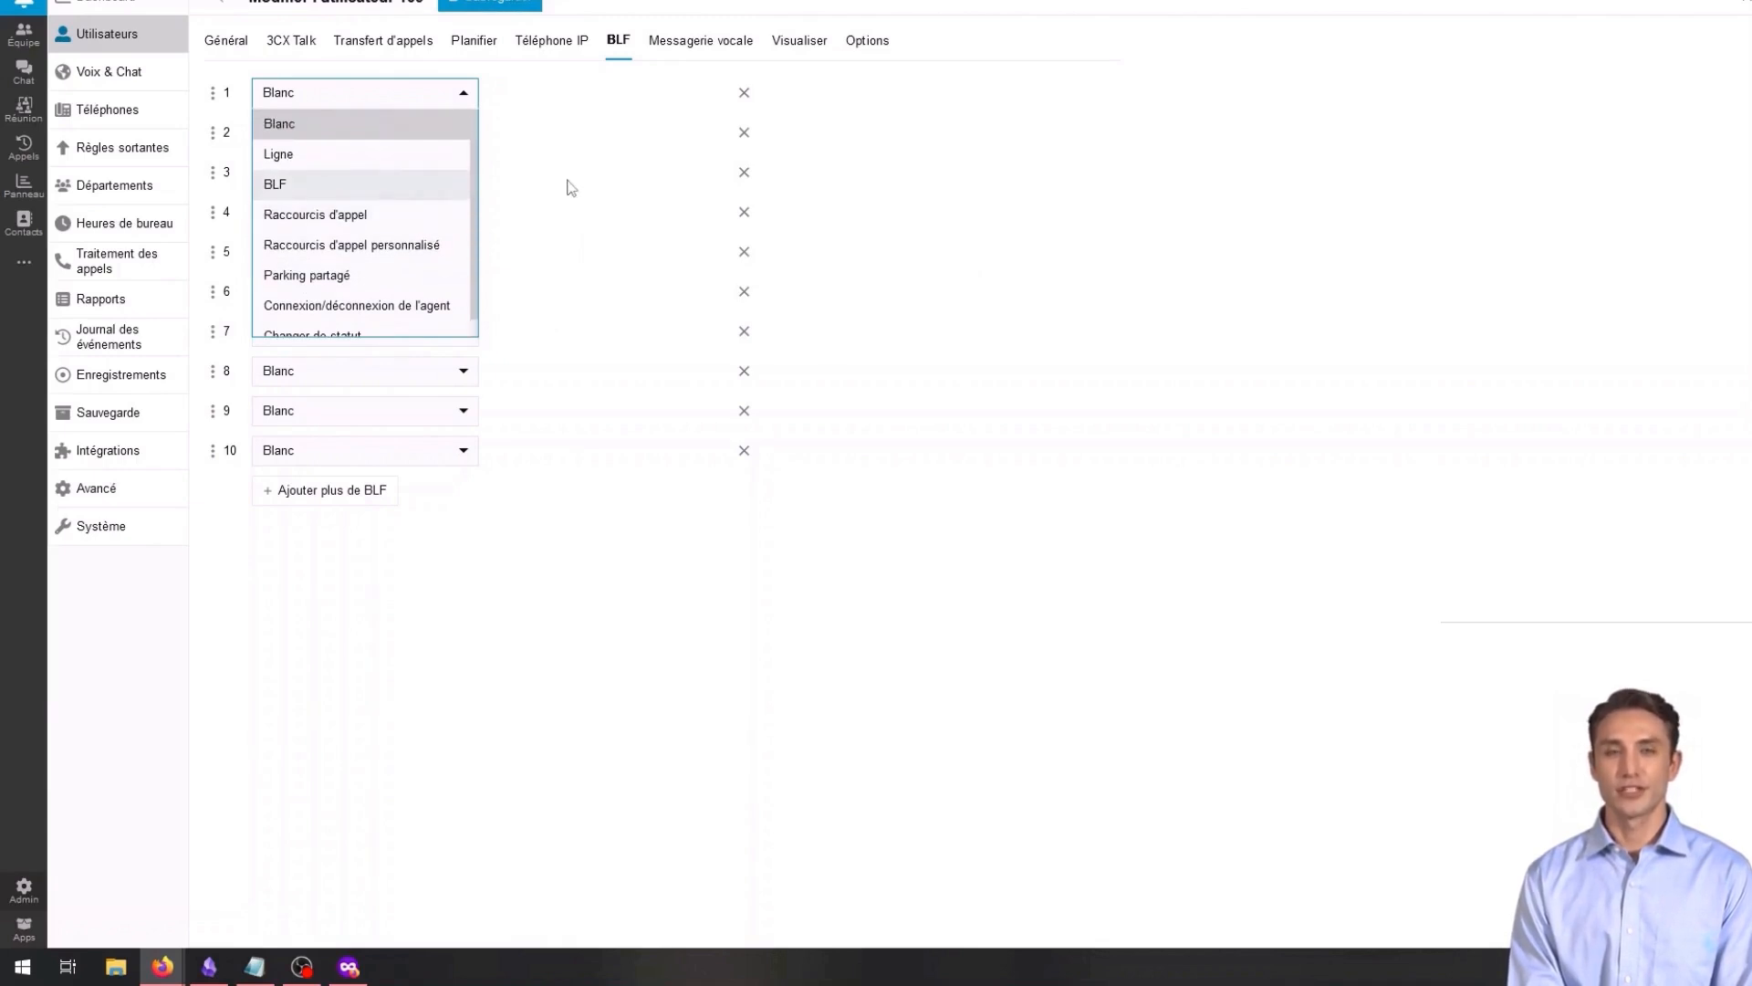
pyautogui.scroll(-1, 453, 242)
pyautogui.click(390, 174)
pyautogui.click(604, 91)
pyautogui.scroll(-4, 577, 217)
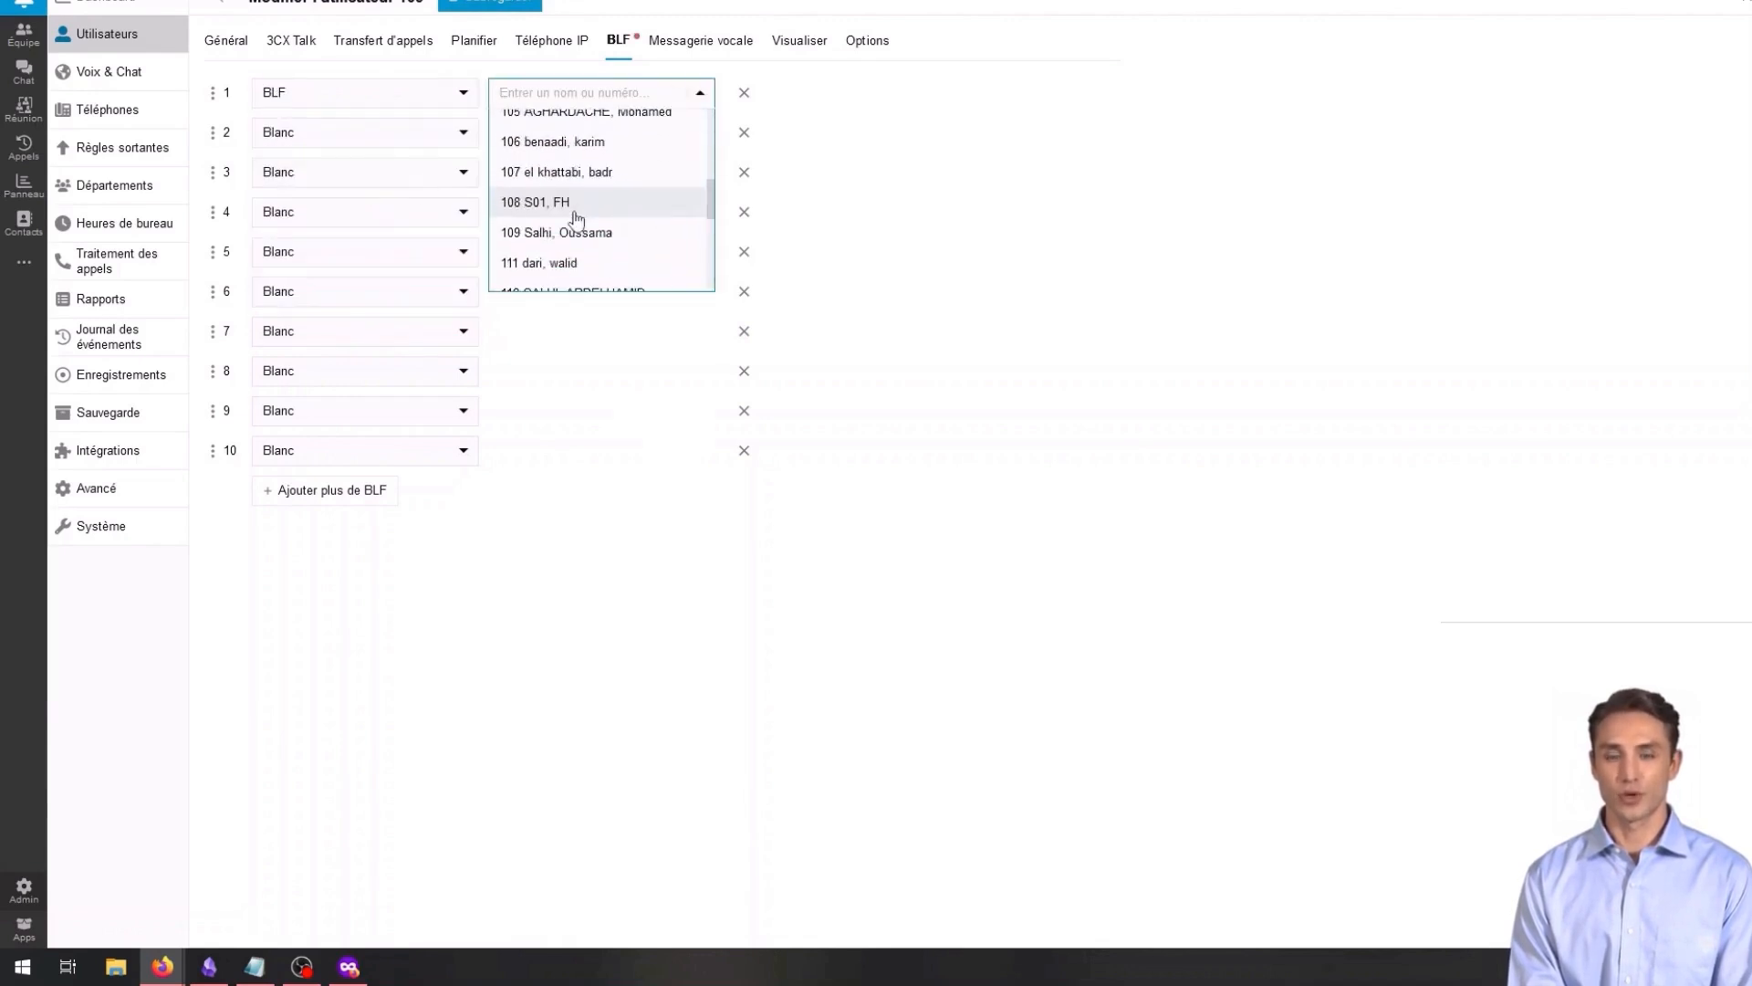
pyautogui.scroll(4, 577, 220)
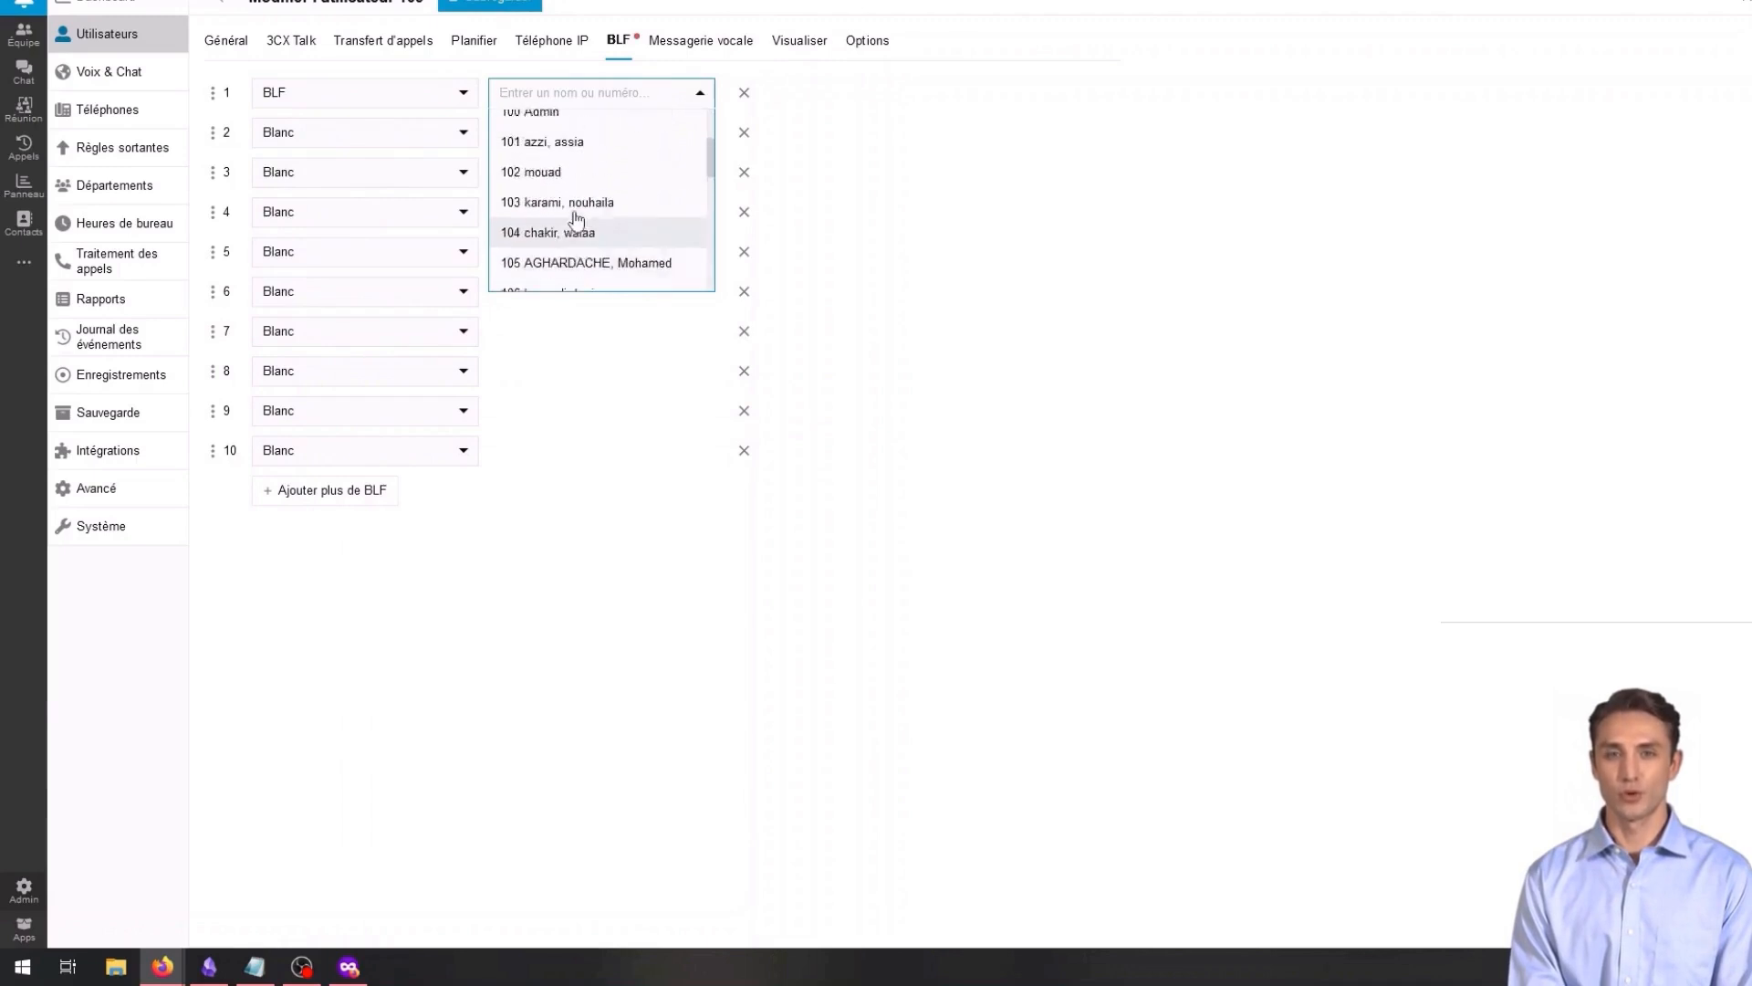
pyautogui.click(744, 92)
# Step: Check the voicemail greeting and e-mail options, keeping French prompts and e-mail notification only
pyautogui.click(714, 60)
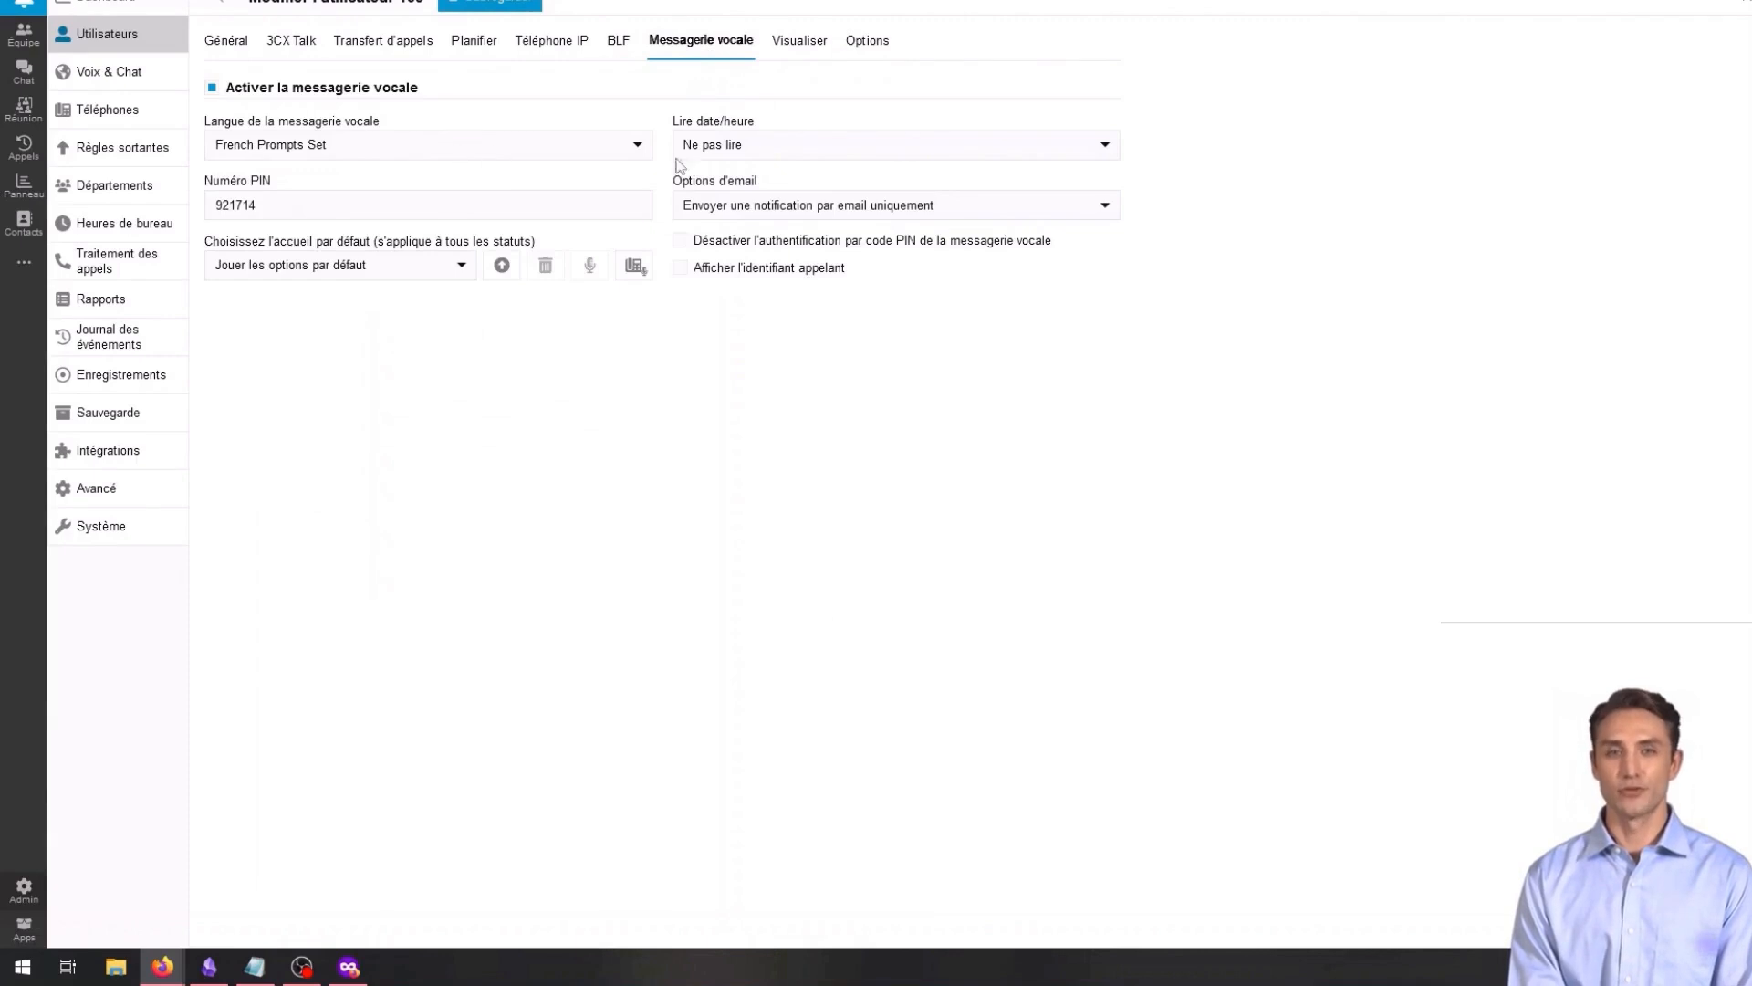
pyautogui.click(460, 268)
pyautogui.click(534, 313)
pyautogui.click(872, 214)
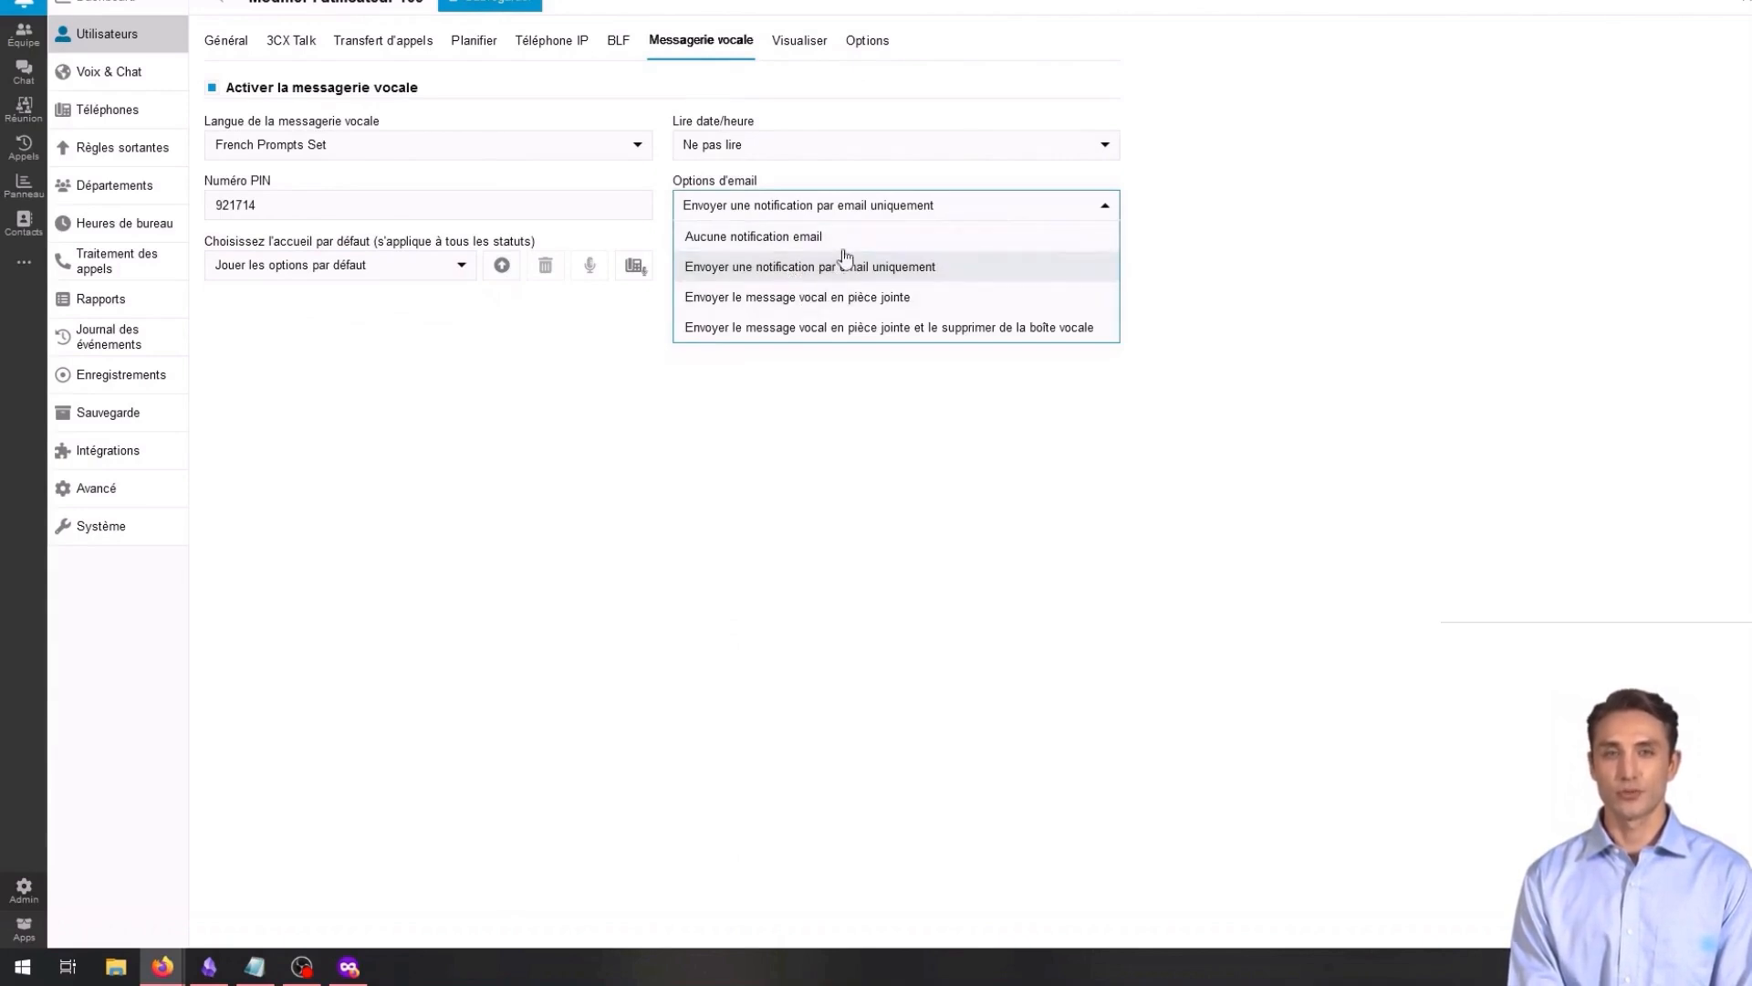
pyautogui.click(849, 189)
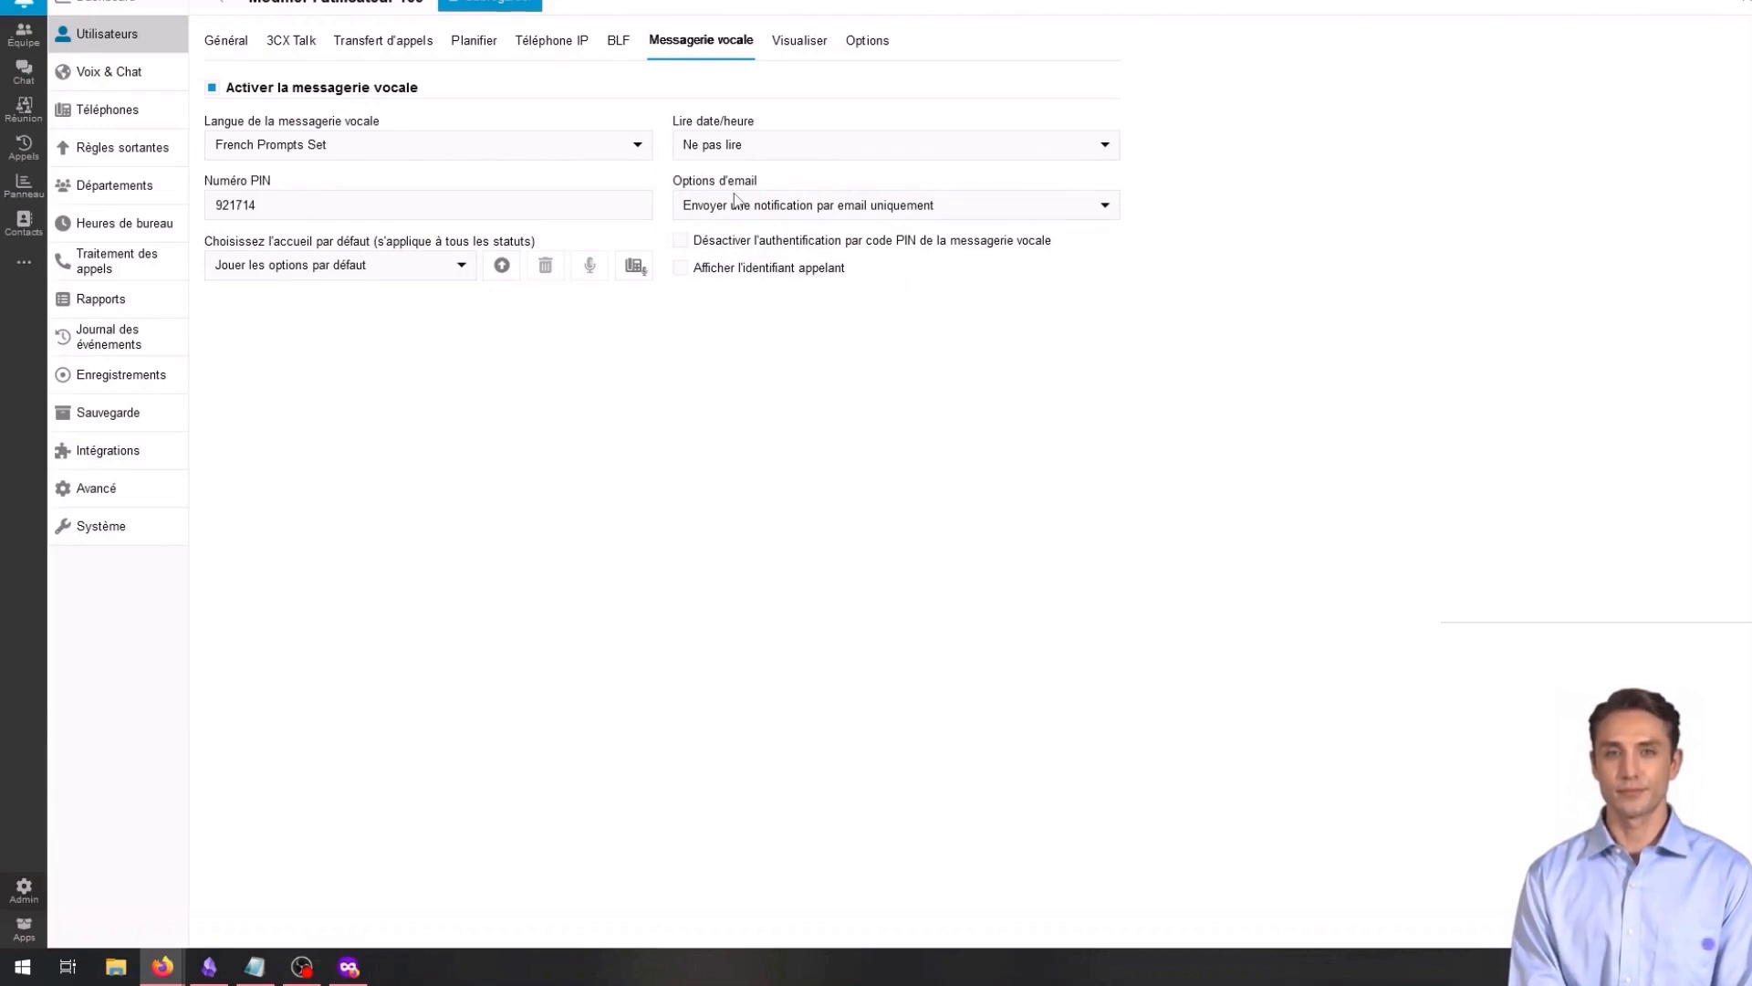
pyautogui.click(792, 41)
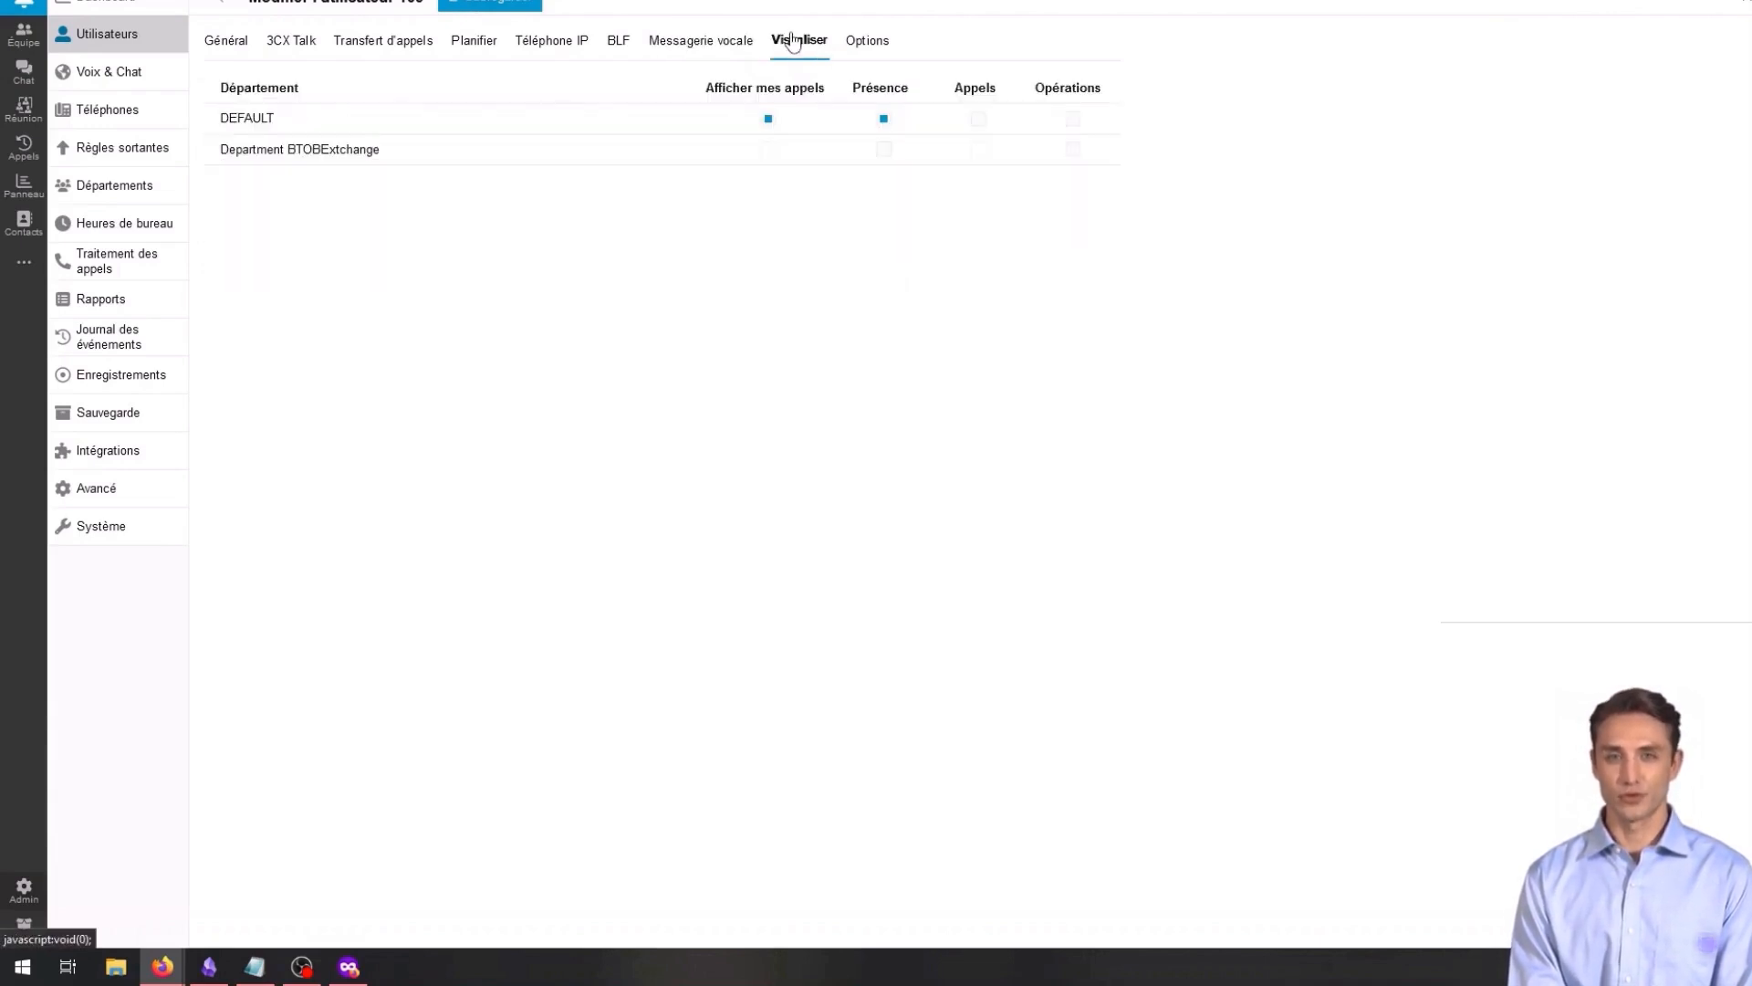
# Step: Grant Présence and Appels visibility to DEFAULT and Department BTOBExtchange, without Opérations
pyautogui.click(978, 122)
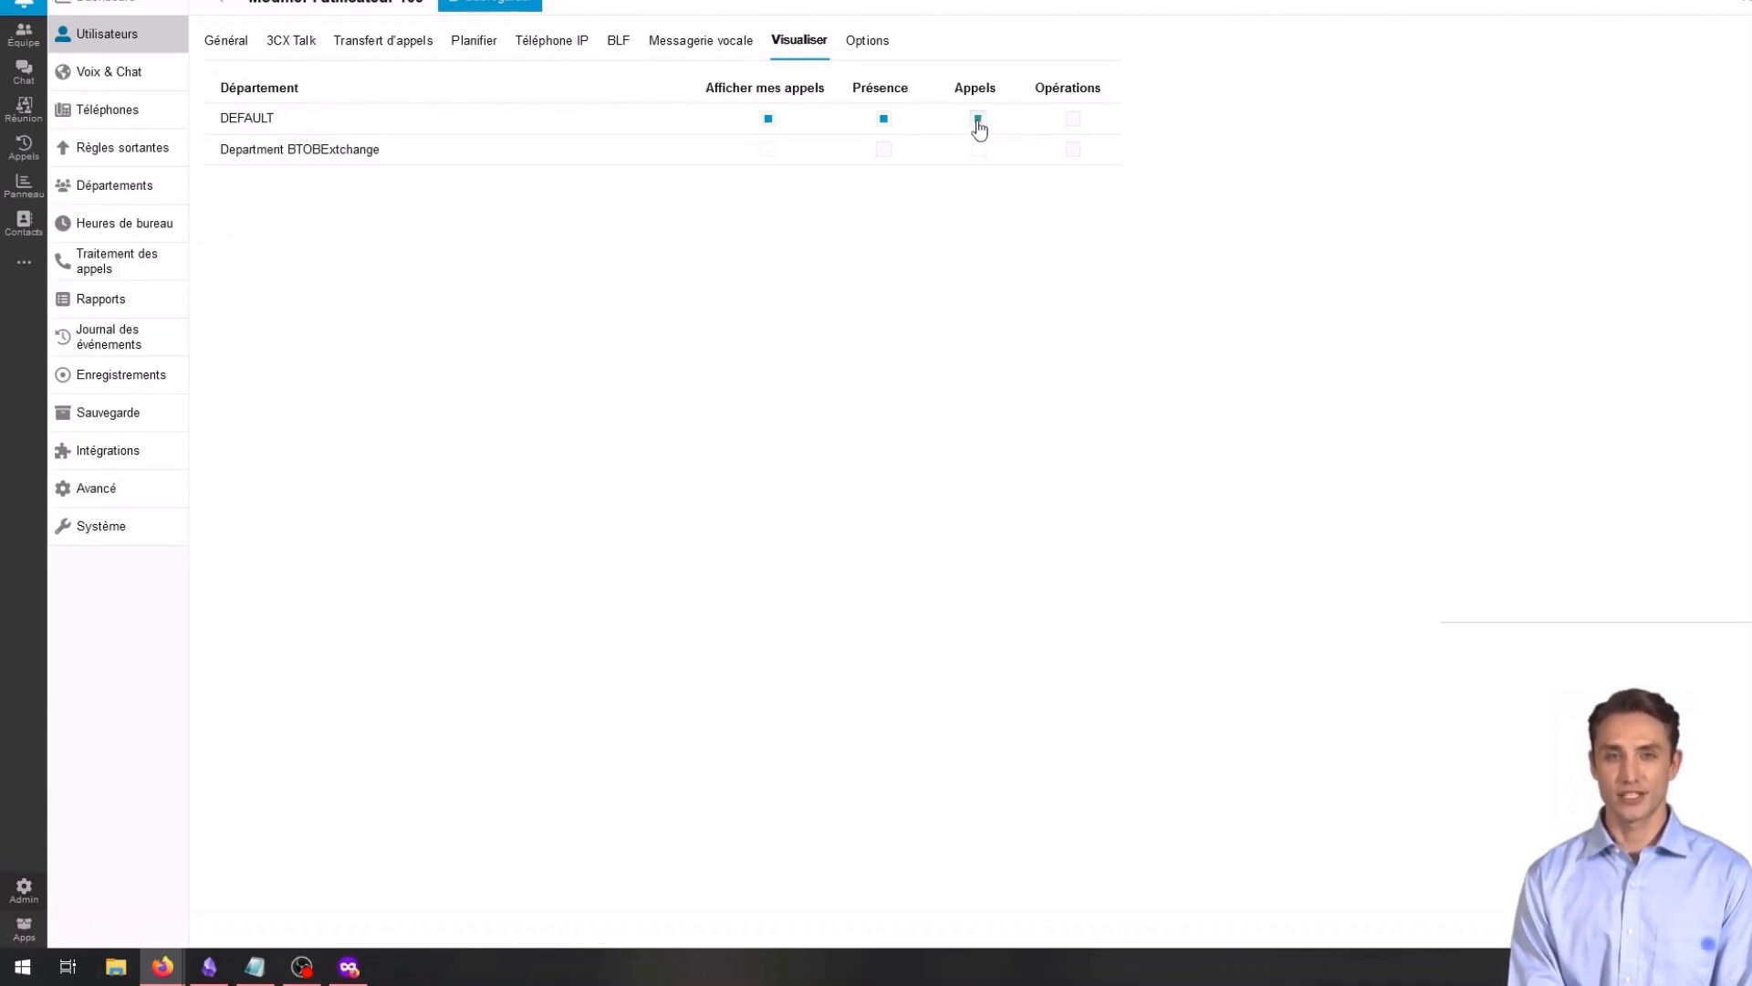
pyautogui.click(1066, 123)
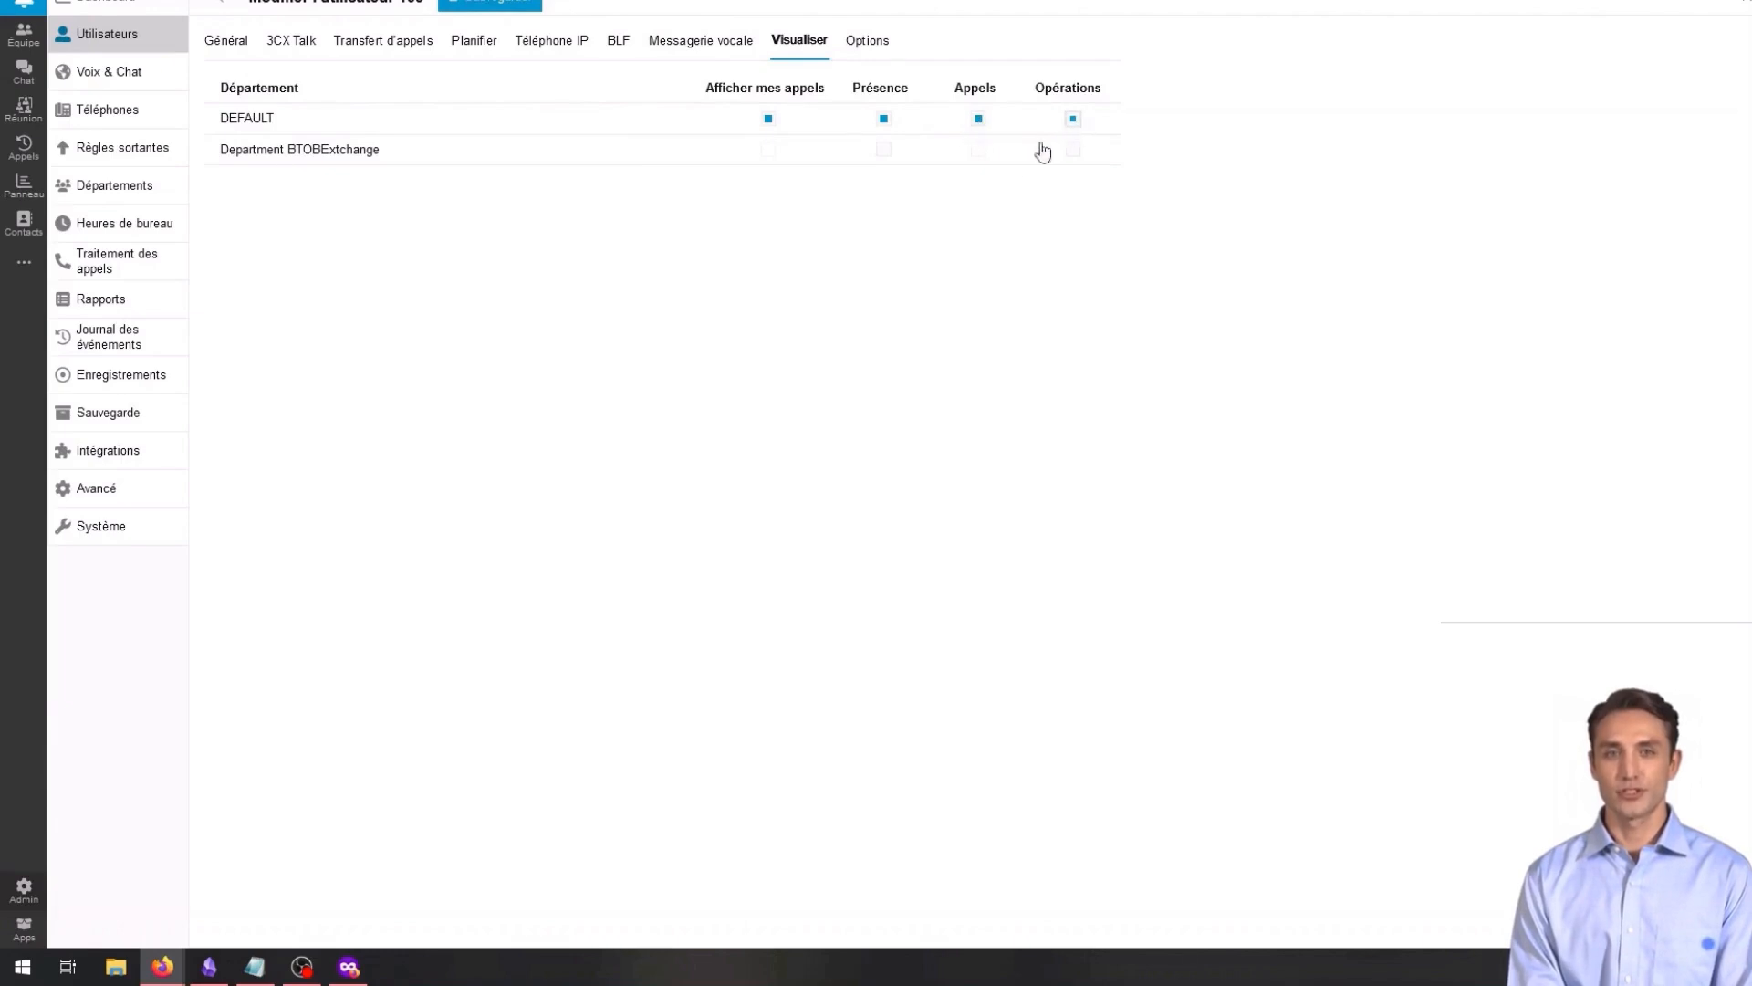
pyautogui.click(889, 123)
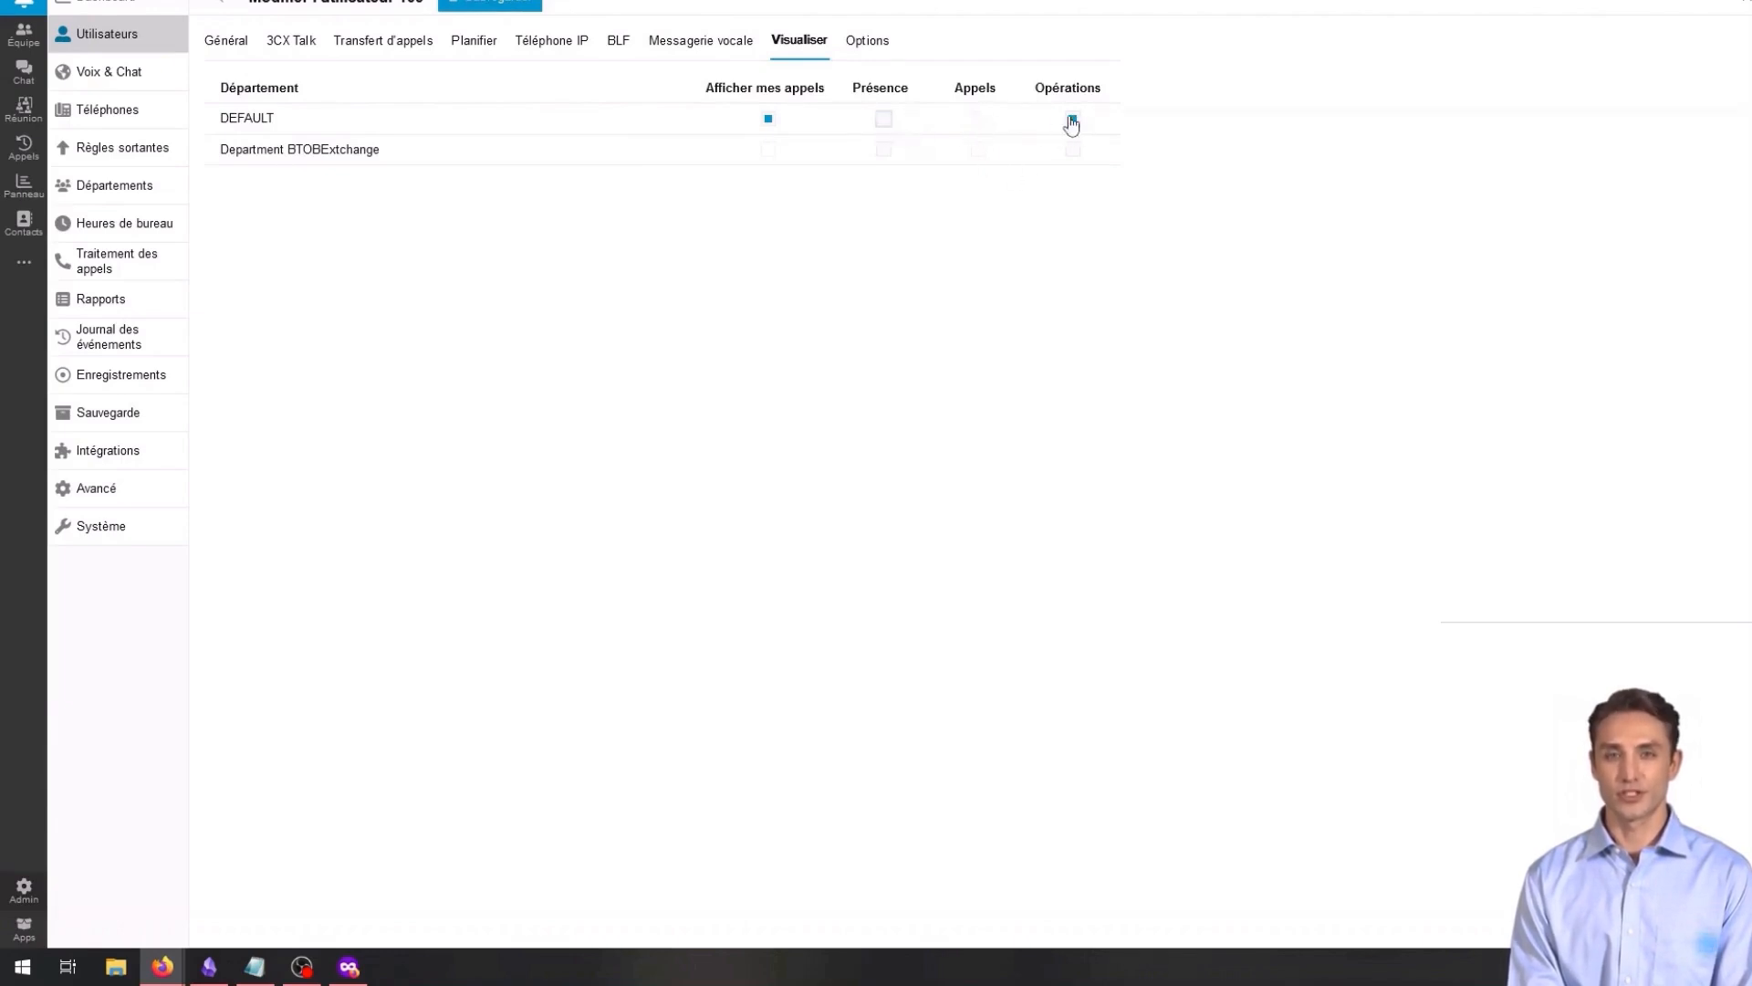
pyautogui.click(881, 151)
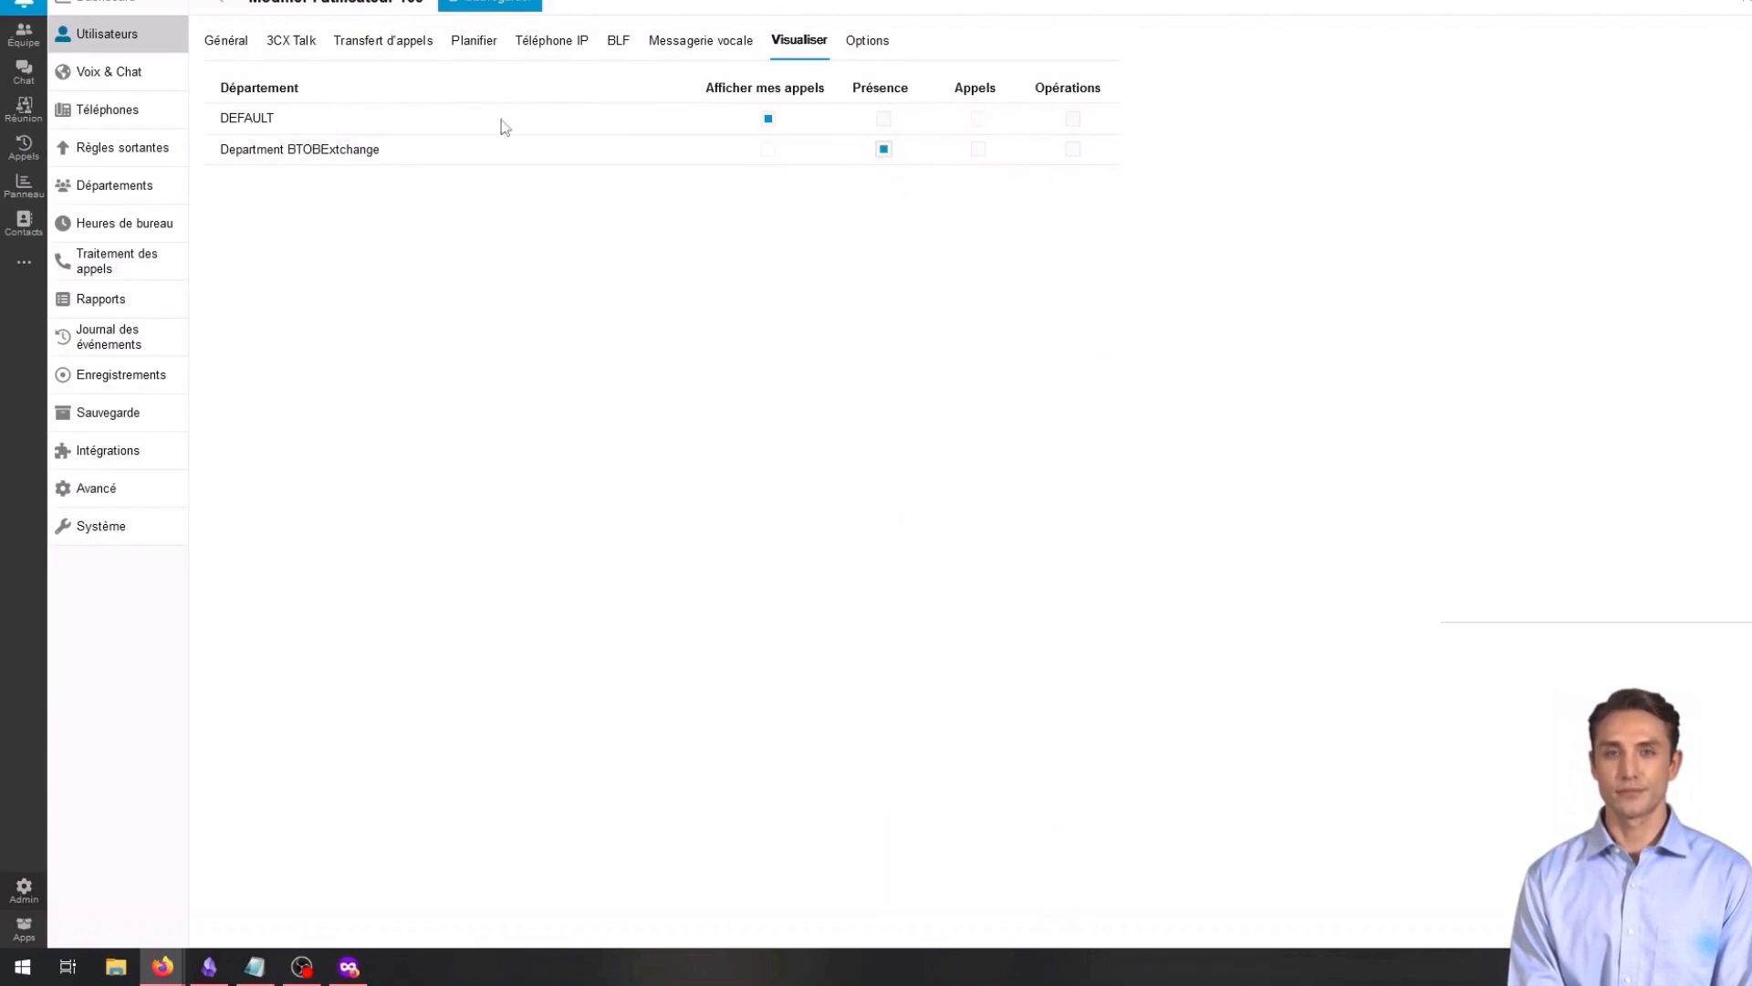
pyautogui.click(978, 151)
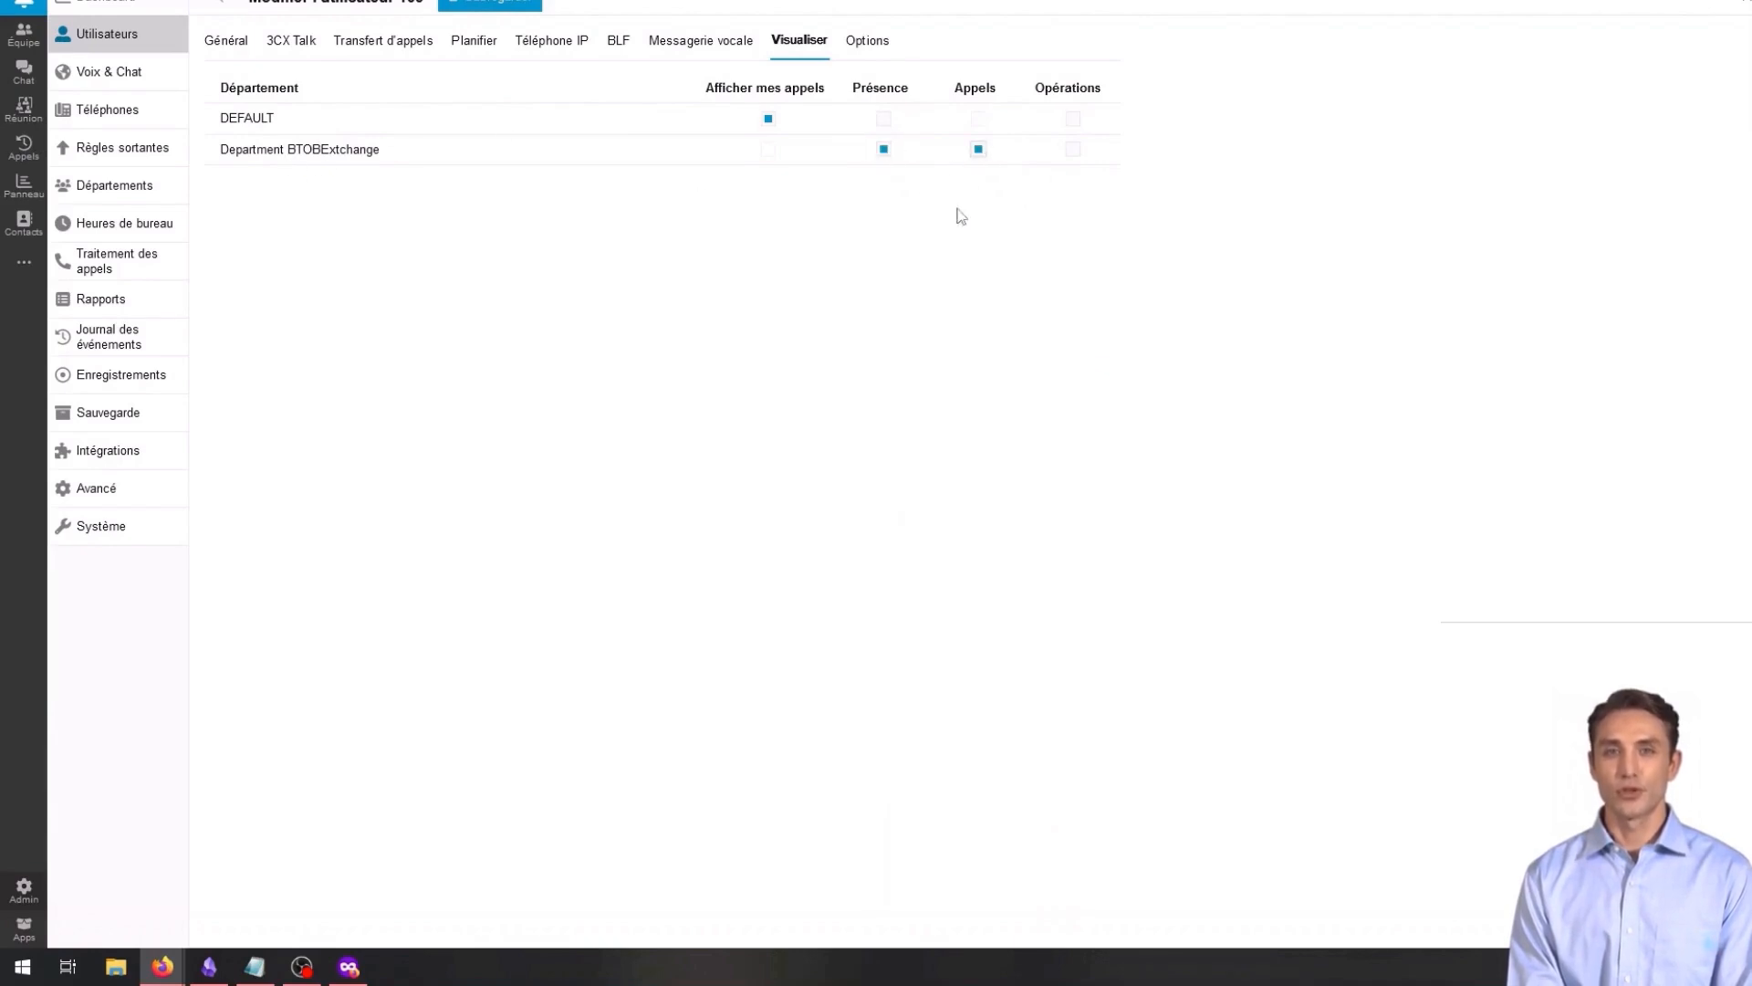
pyautogui.click(884, 120)
pyautogui.click(978, 120)
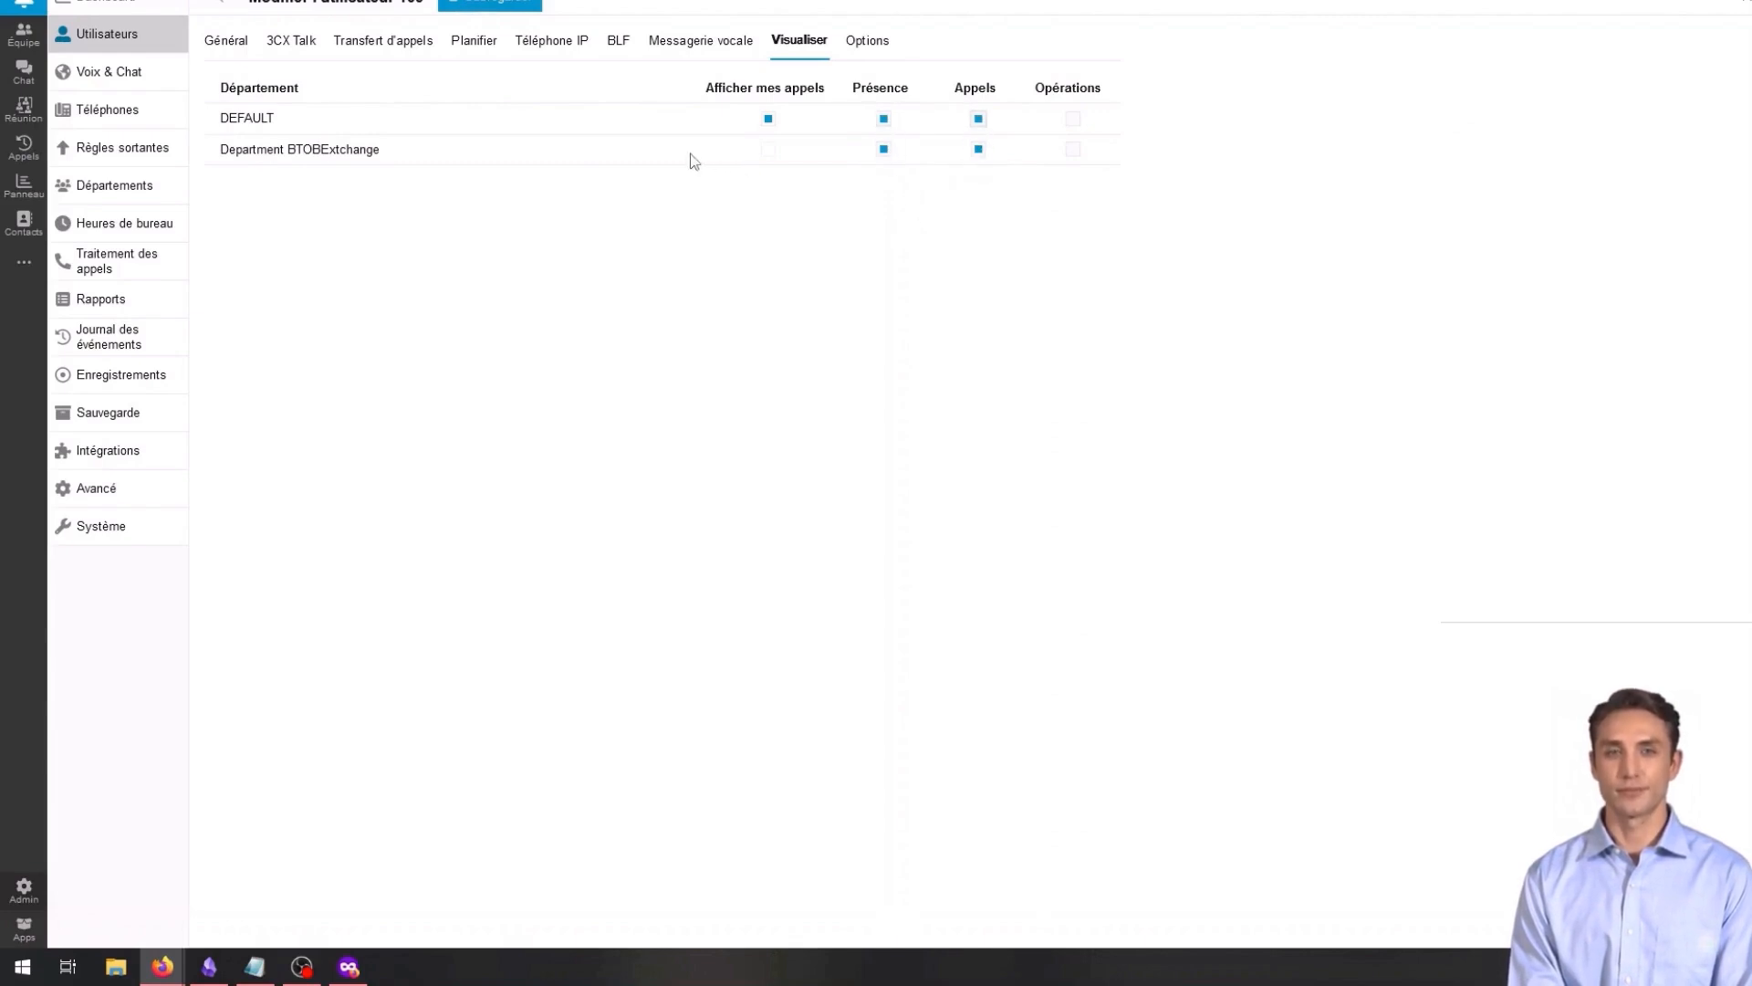
# Step: Turn on Enregistrement d'appels, Afficher l'enregistrement des appels and Désactiver les appels externes for user 109
pyautogui.click(869, 58)
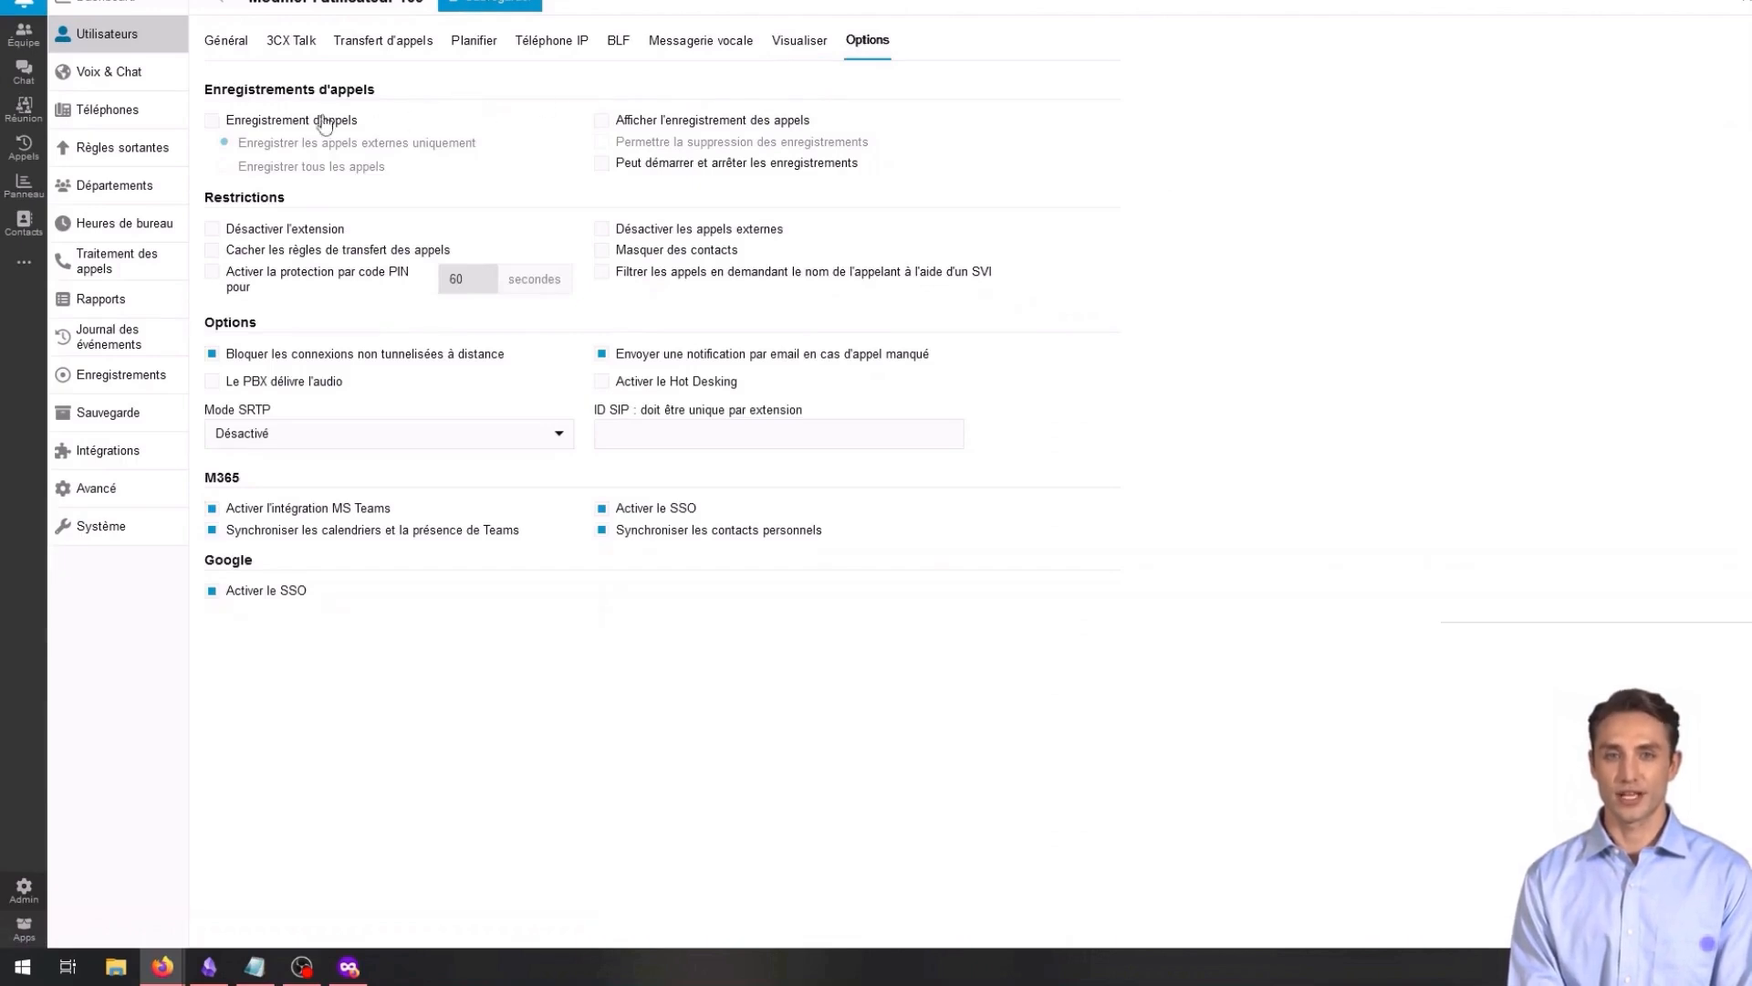
pyautogui.click(290, 124)
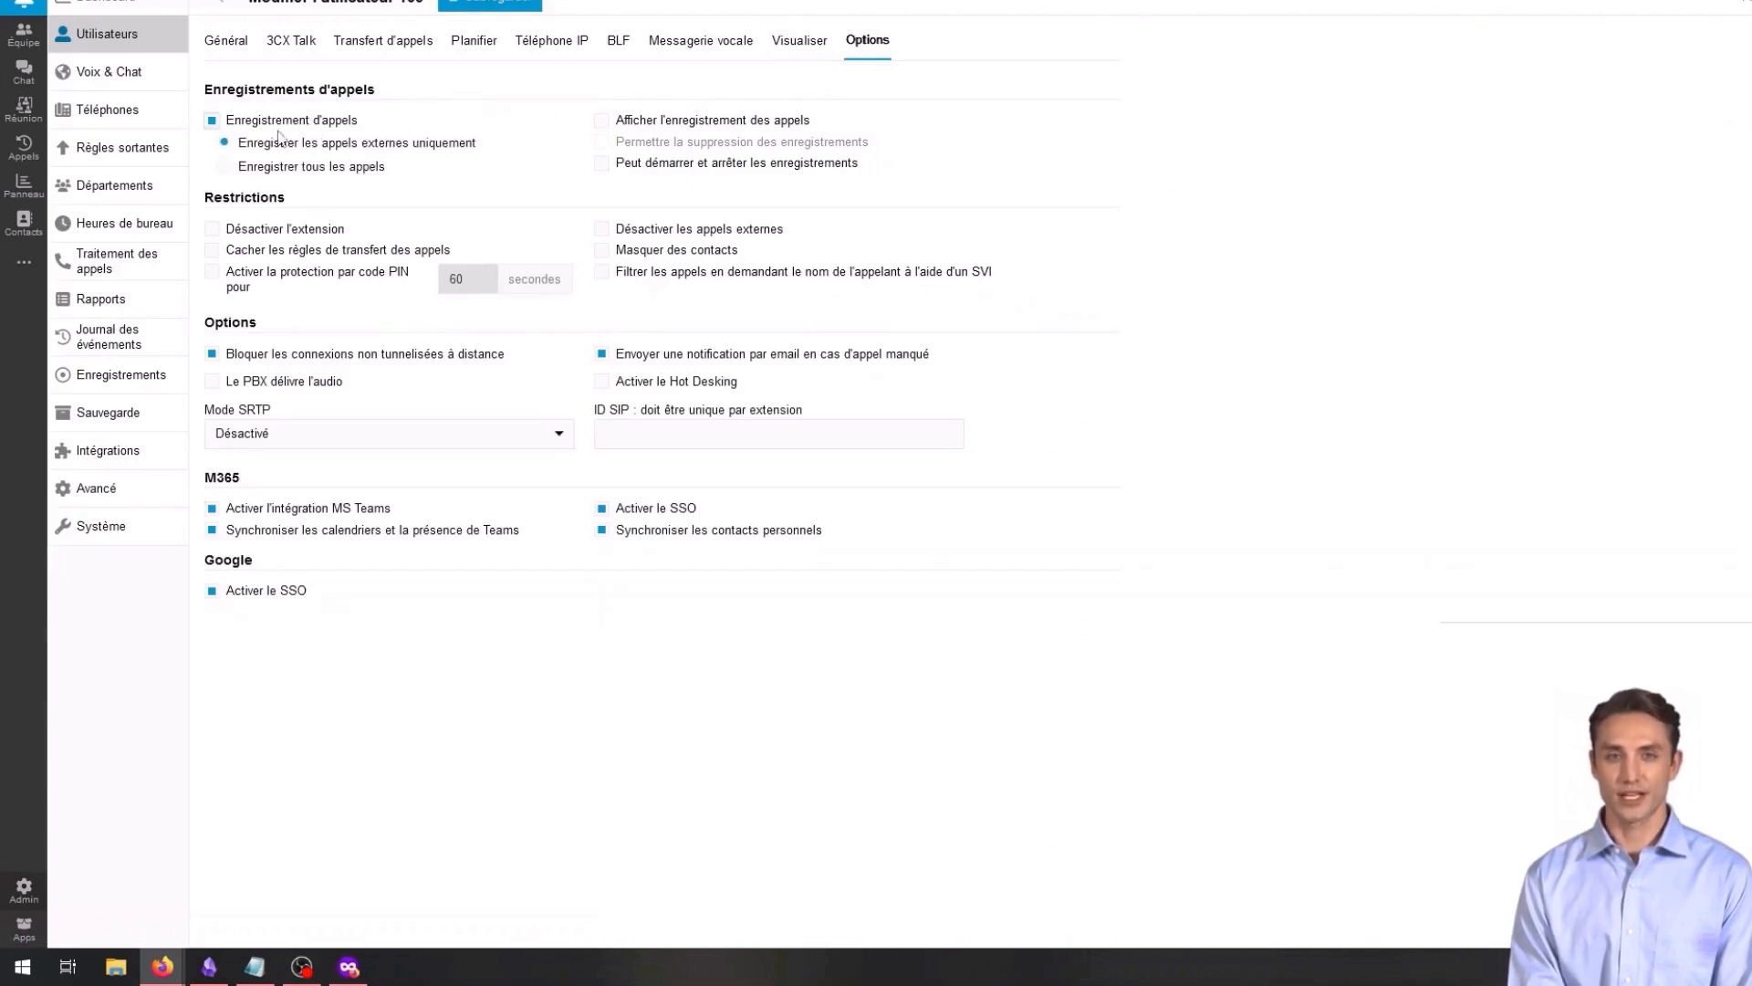
pyautogui.click(677, 121)
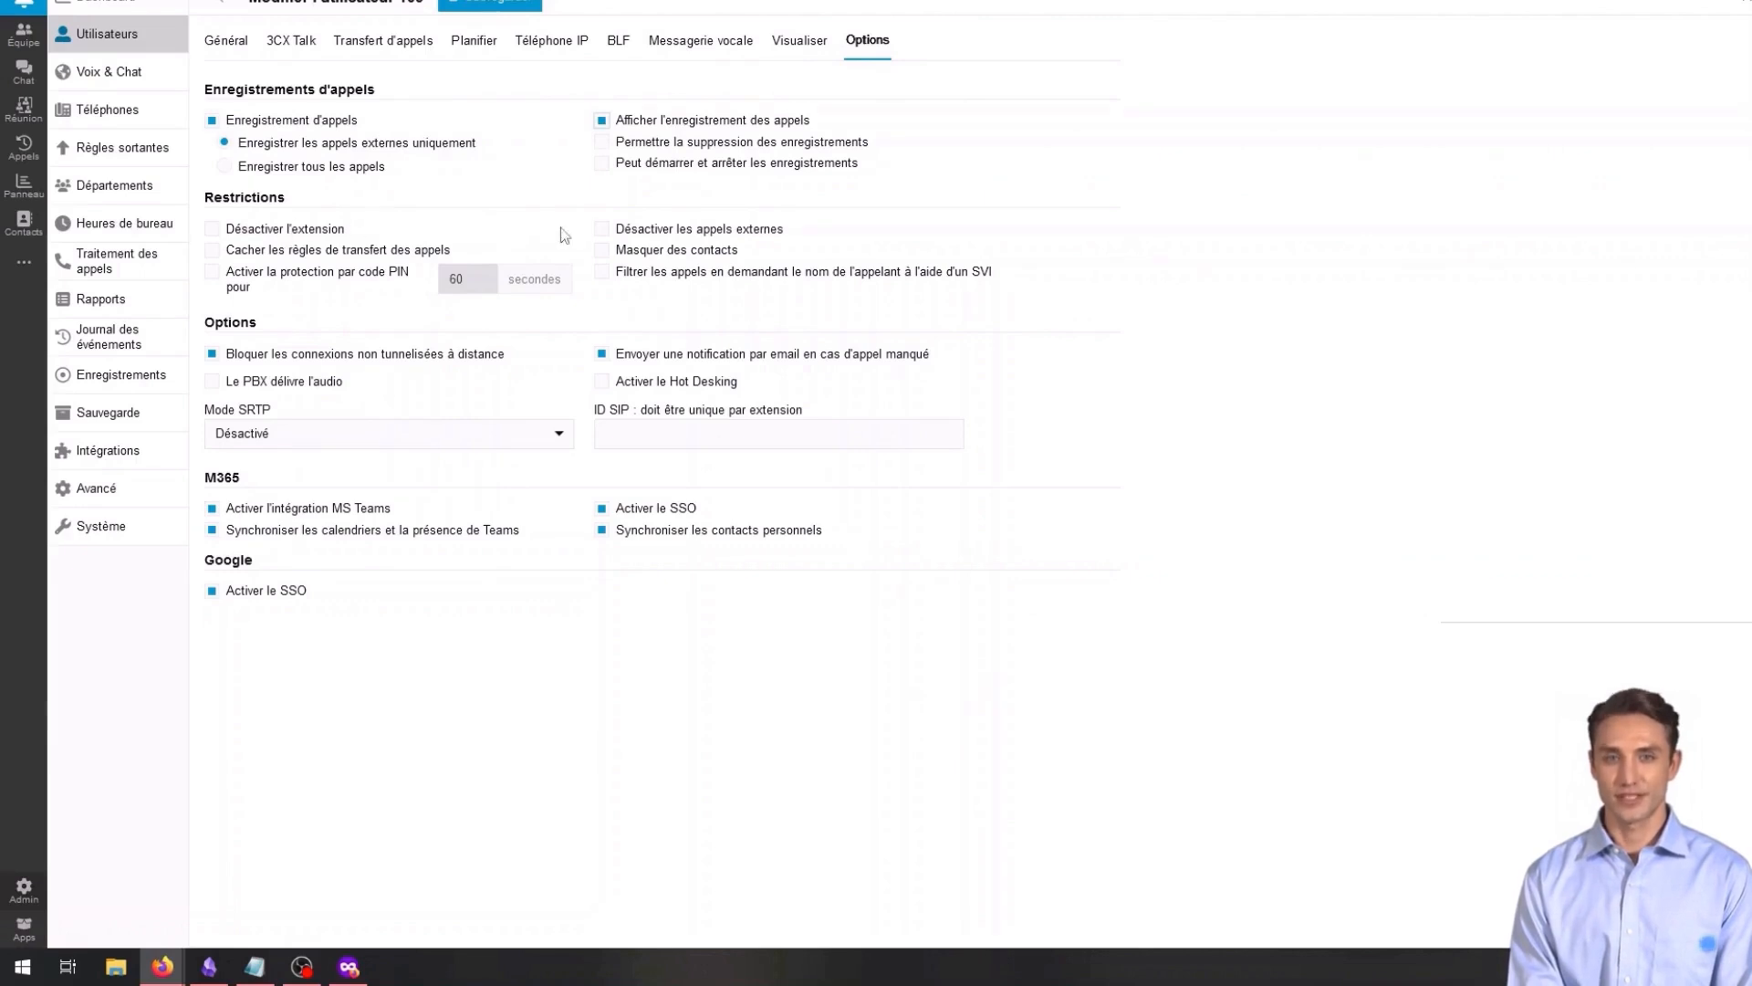
pyautogui.click(694, 235)
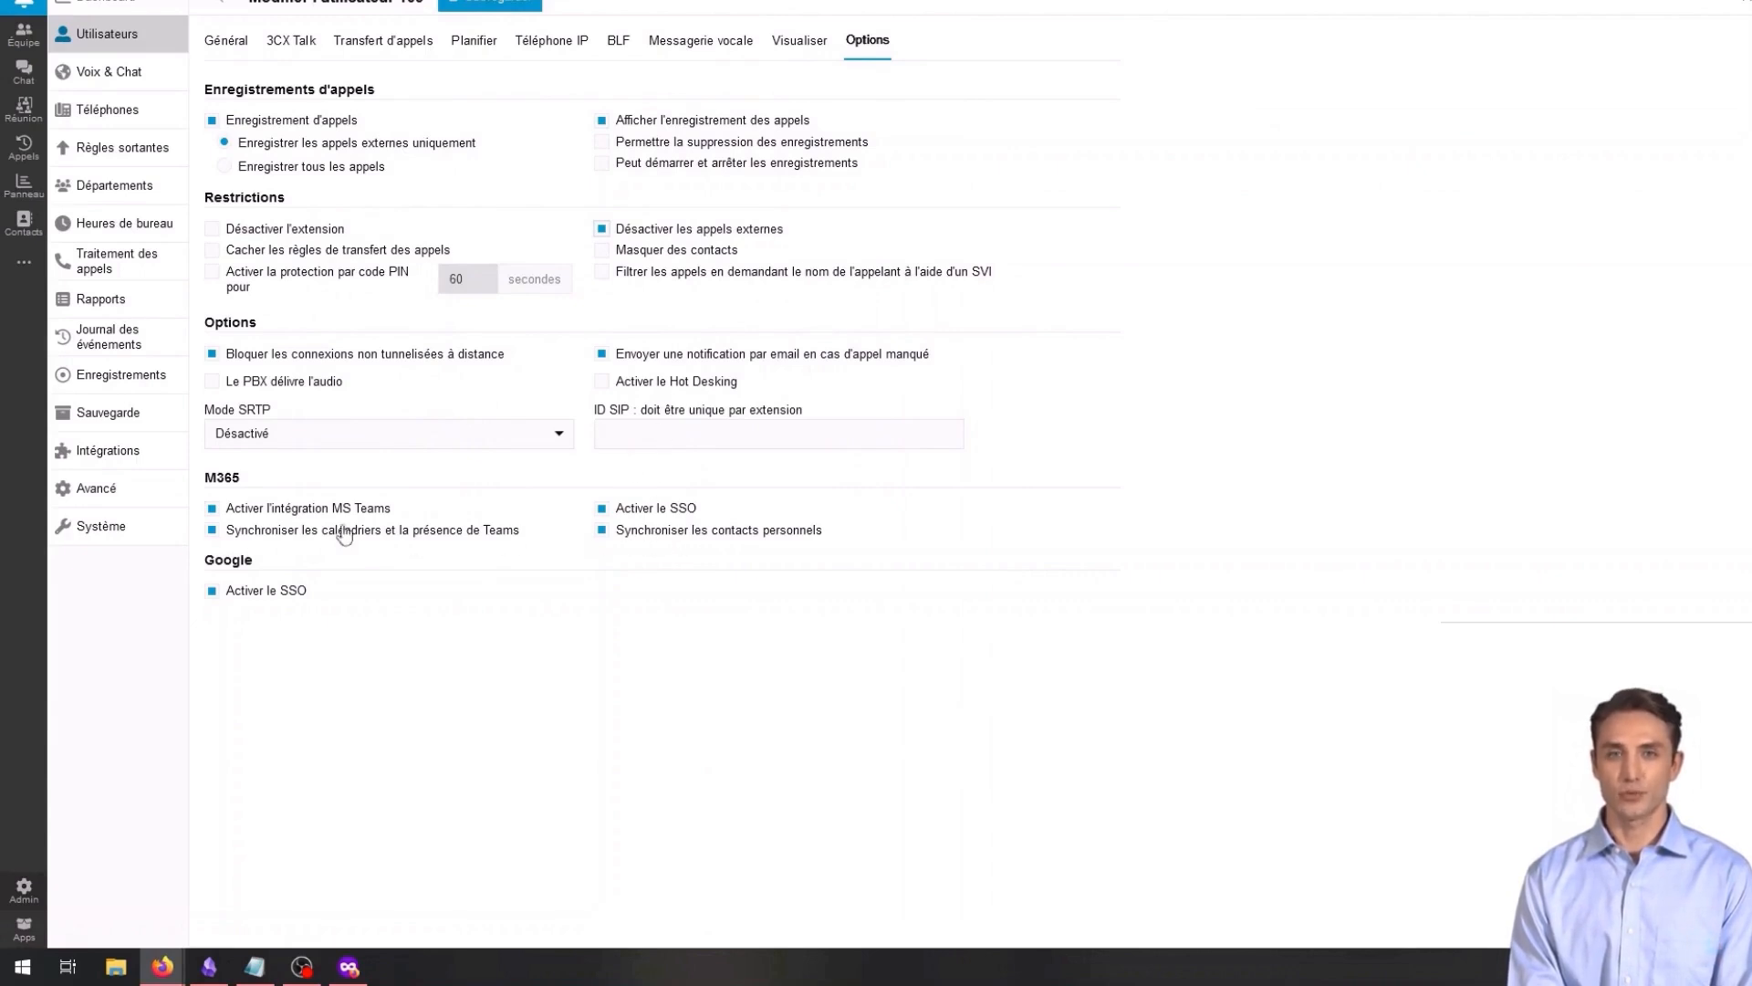
pyautogui.click(263, 534)
pyautogui.click(285, 529)
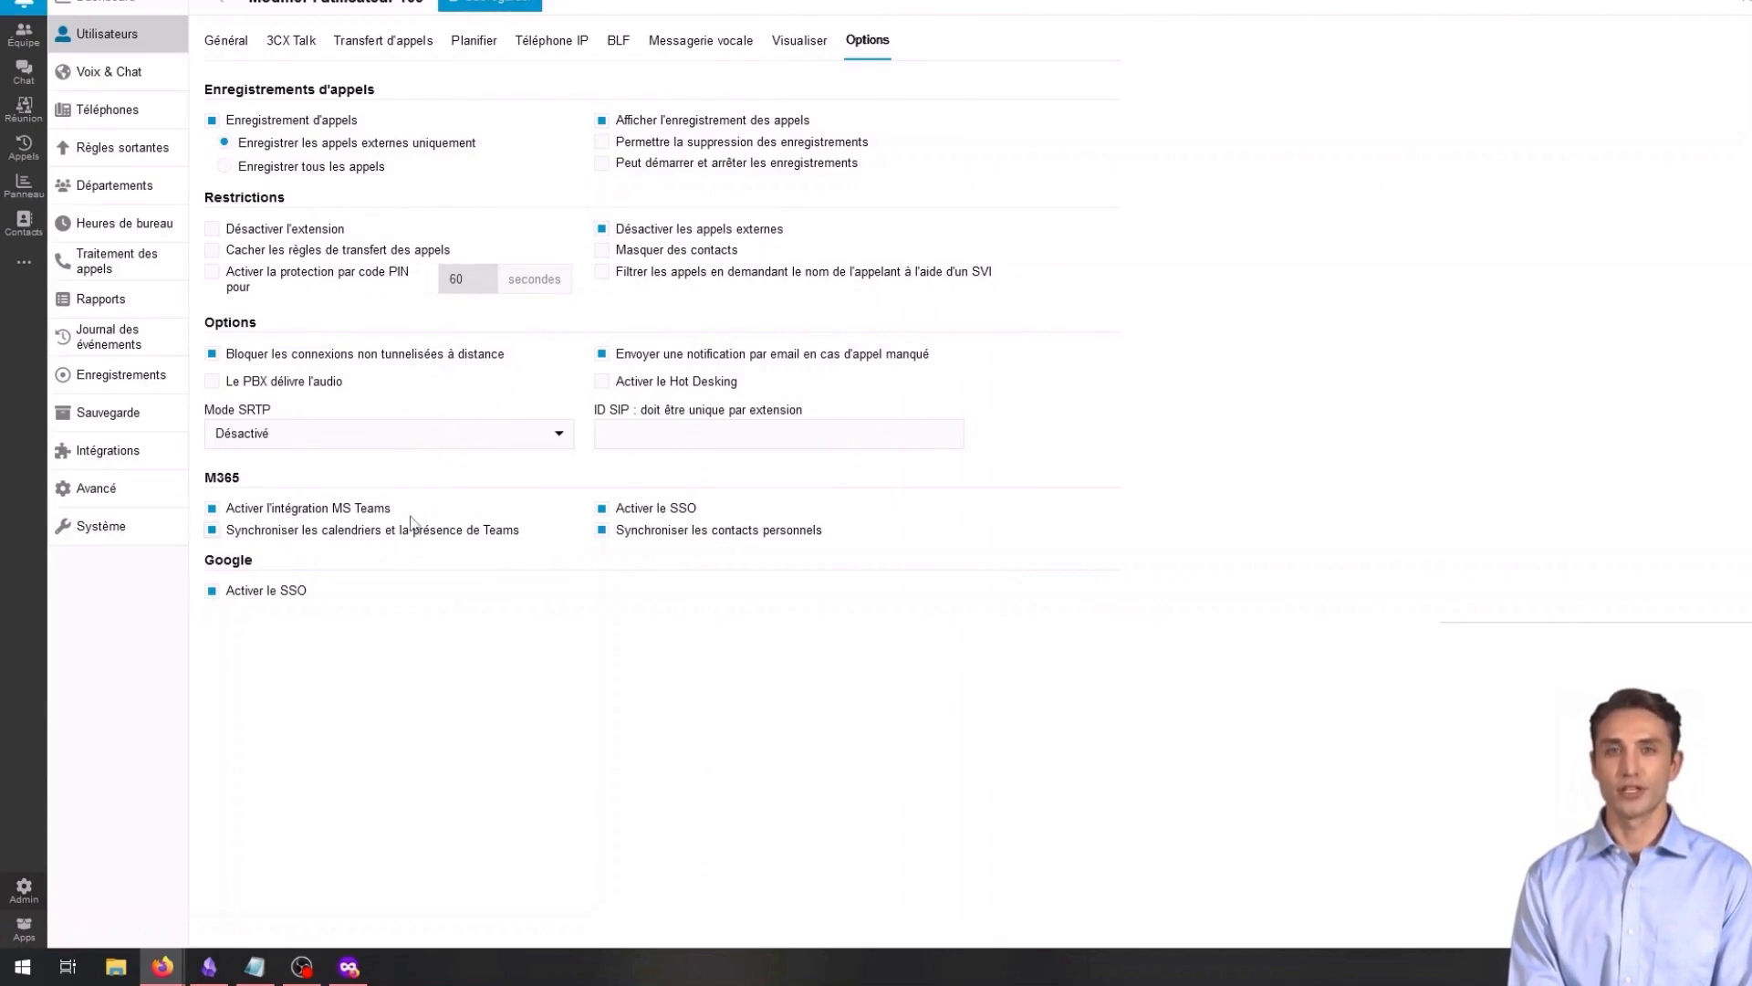
# Step: Start setting up an IP phone for user 109 and choose the Fanvil X303/X303P model
pyautogui.click(537, 41)
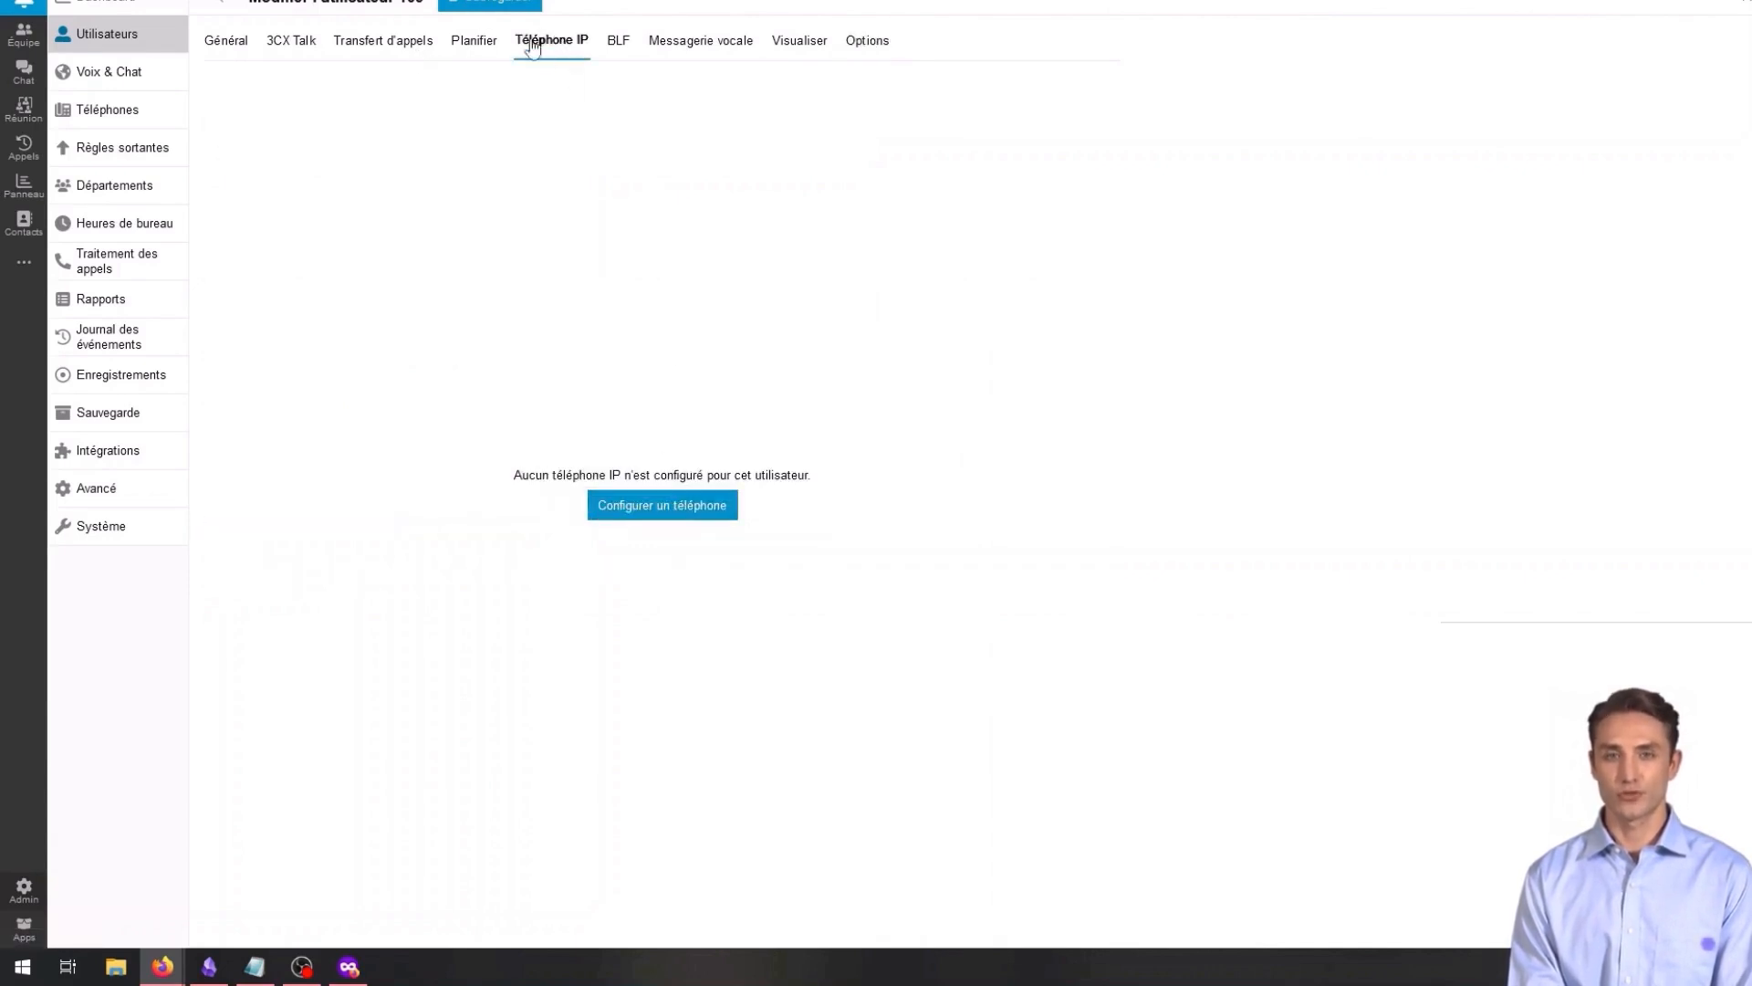
pyautogui.click(642, 513)
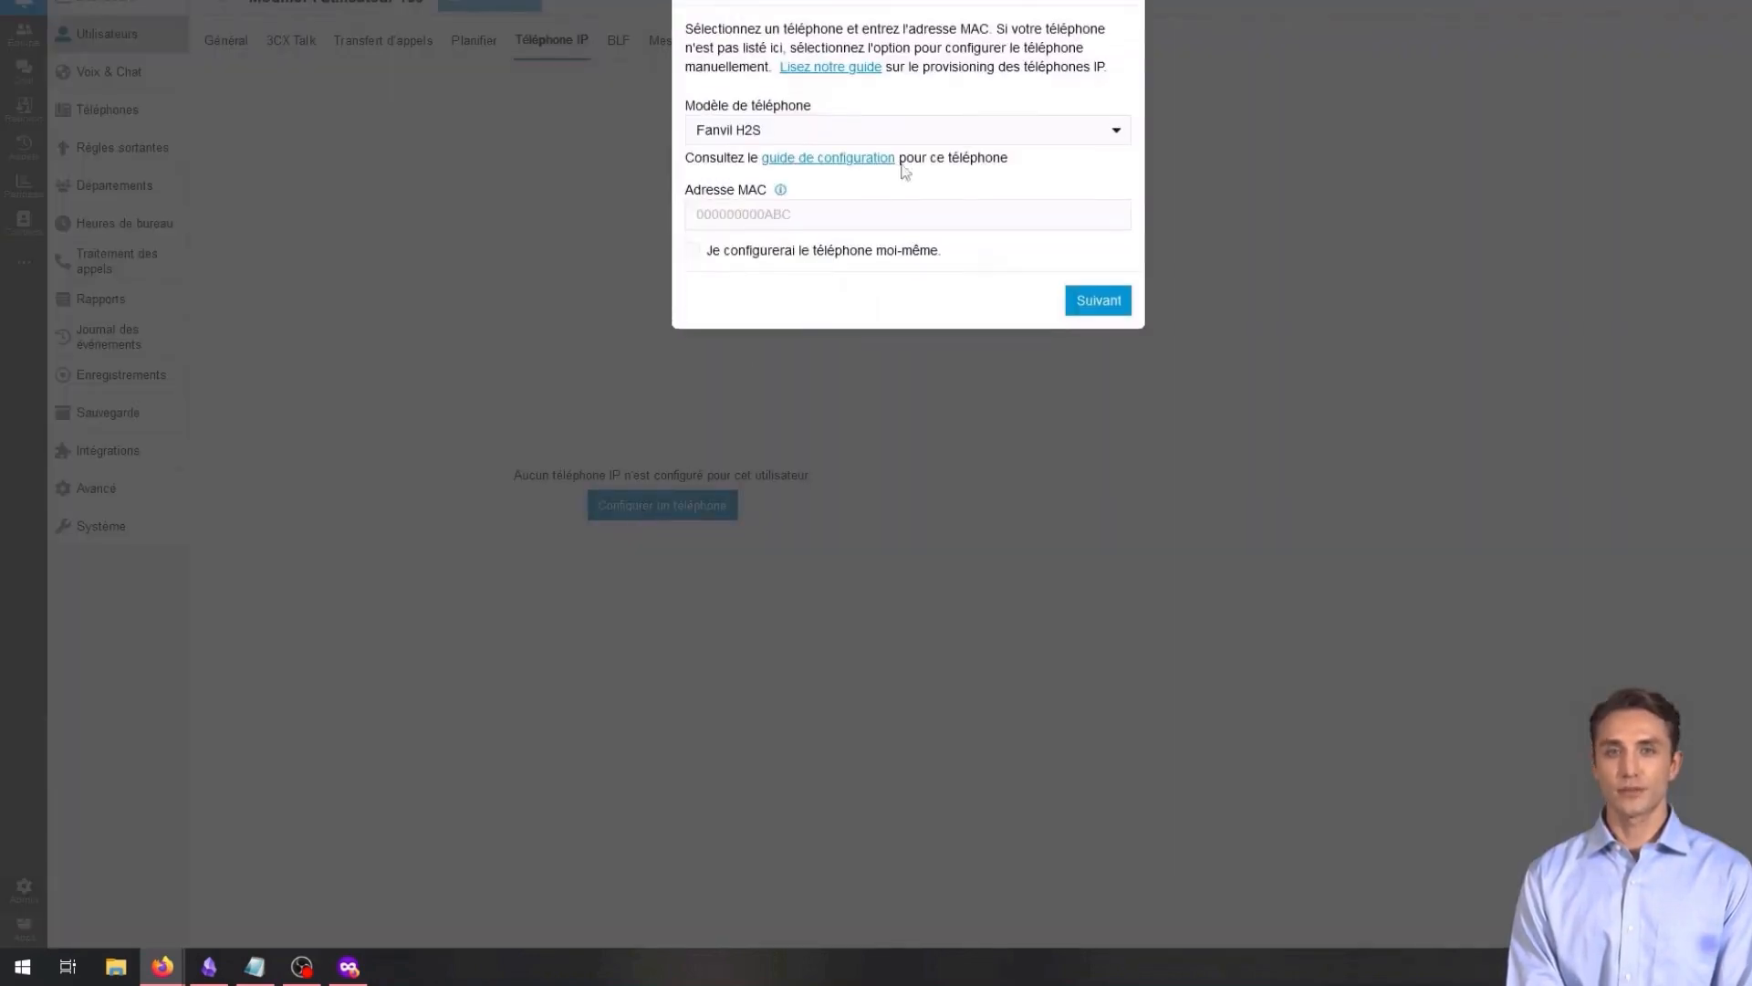
pyautogui.click(964, 128)
pyautogui.scroll(-10, 915, 262)
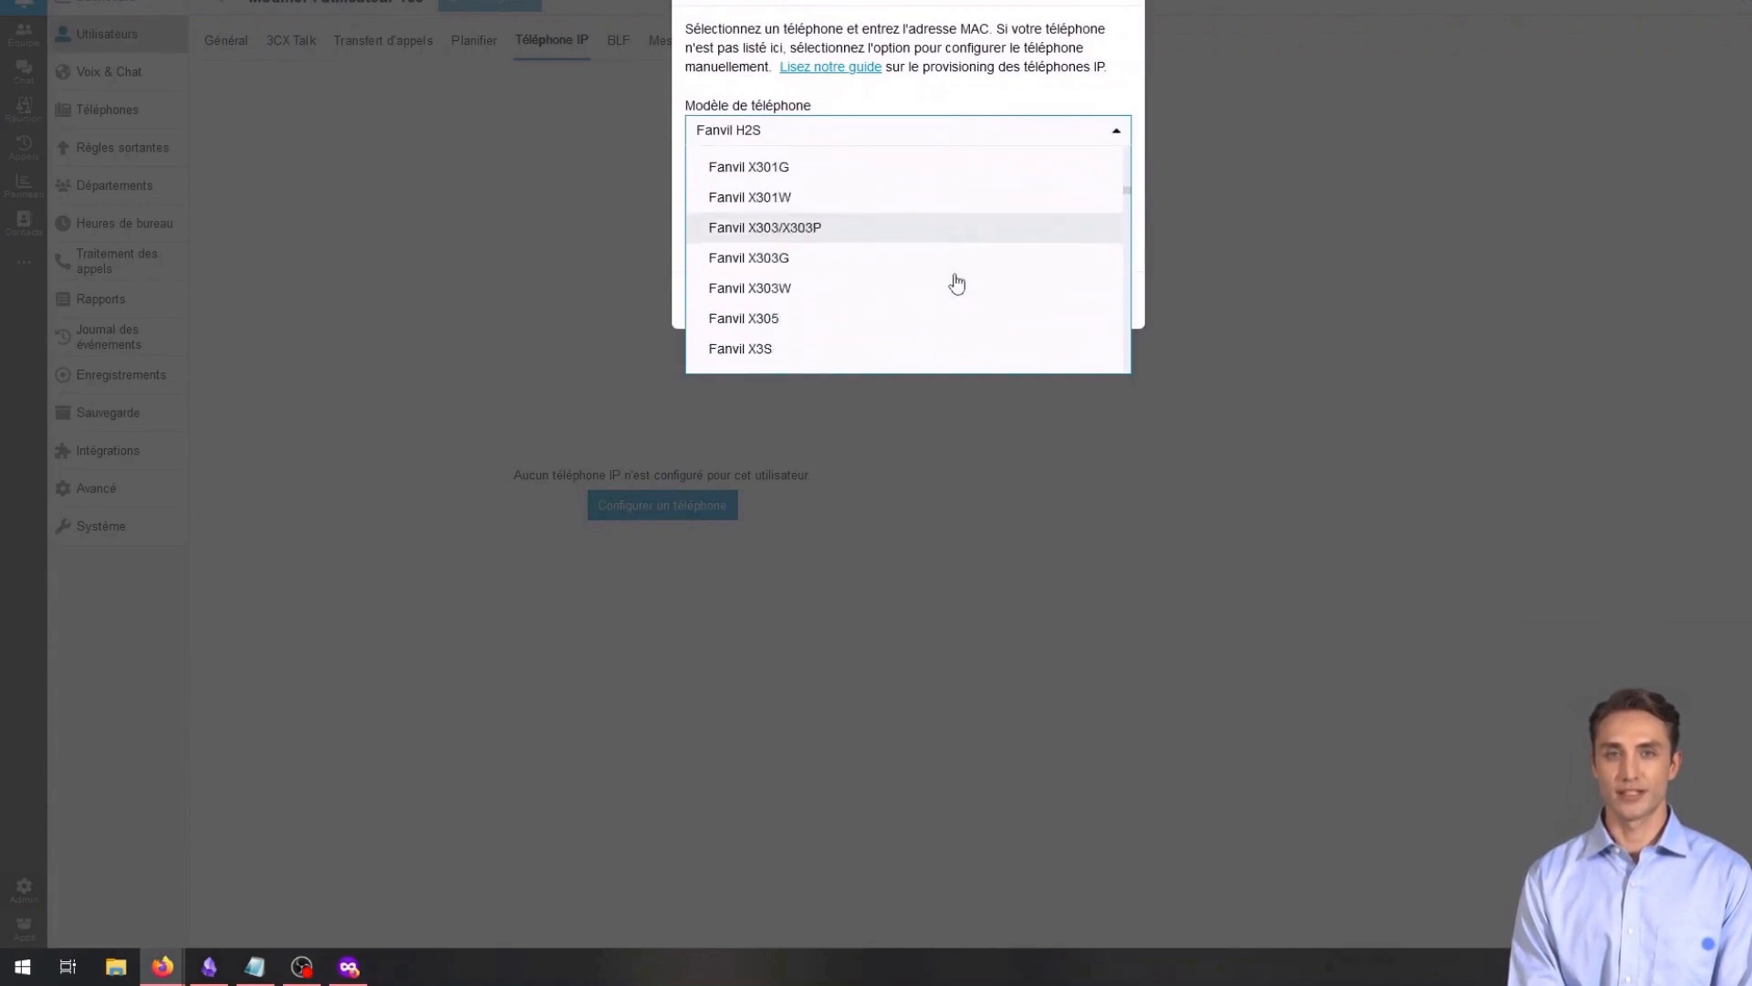
pyautogui.click(855, 191)
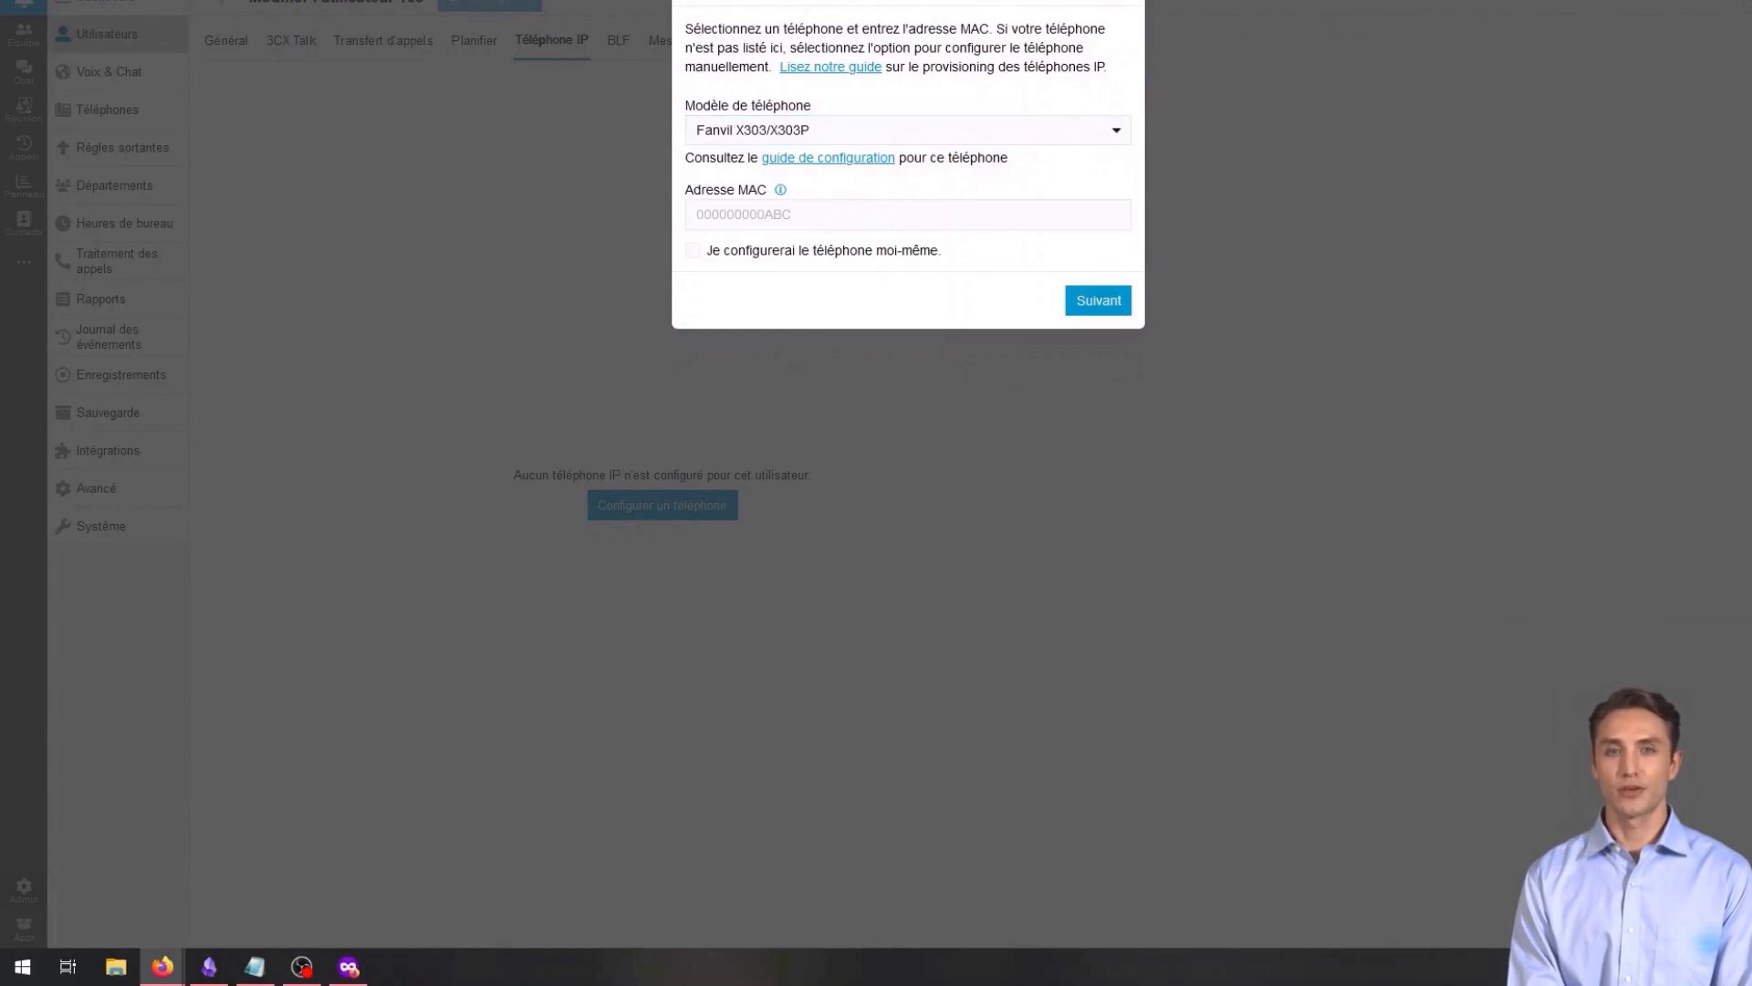
# Step: Paste the phone's MAC address and add the phone over the local LAN connection
pyautogui.click(1017, 216)
pyautogui.write('0c383e4f1650')
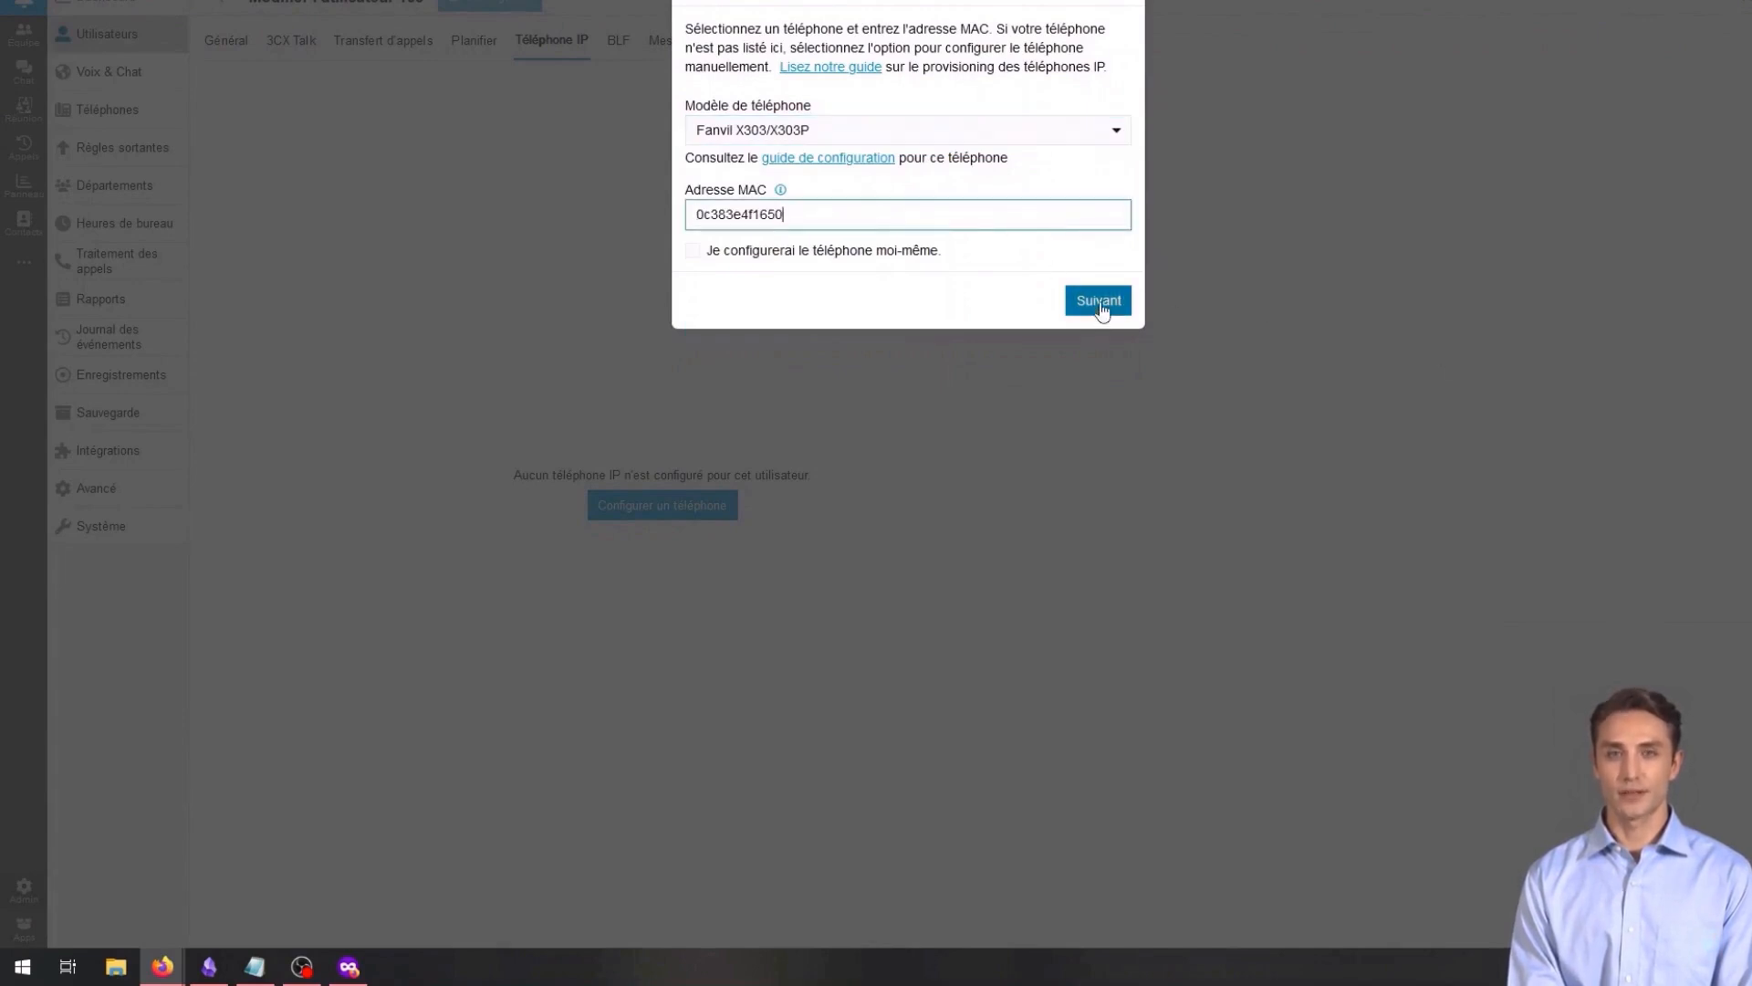
pyautogui.click(1100, 306)
pyautogui.click(1015, 291)
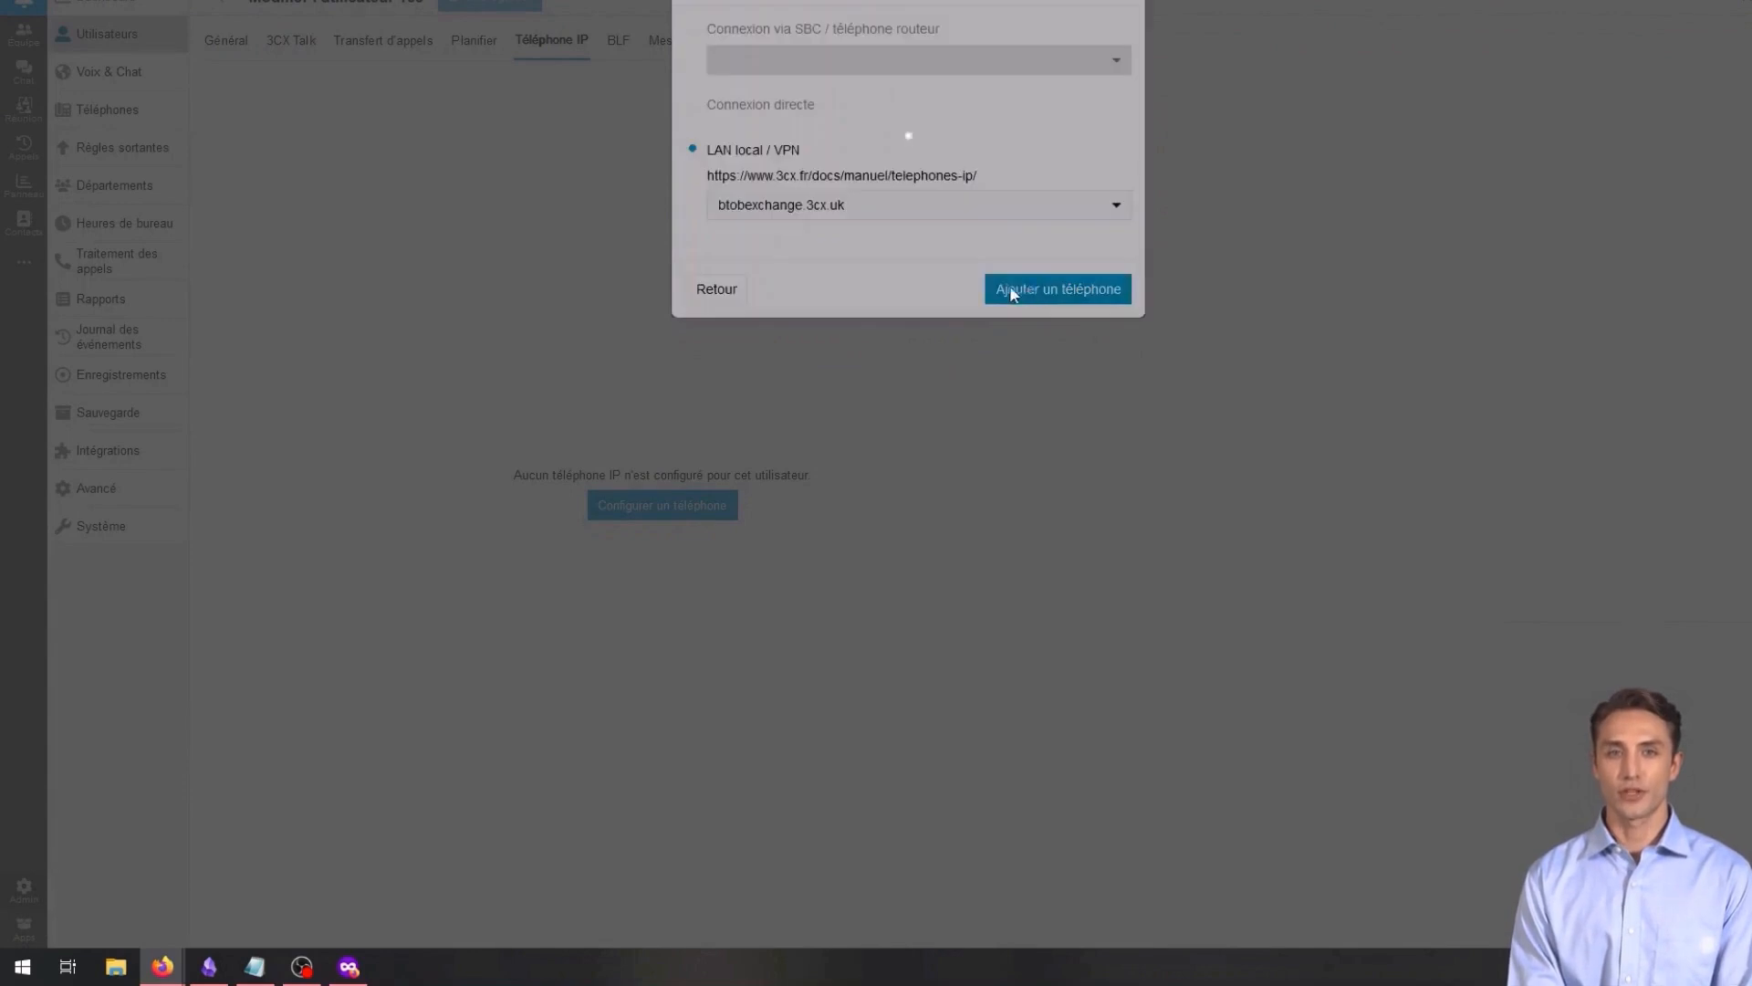
pyautogui.moveTo(690, 34); pyautogui.dragTo(1036, 69)
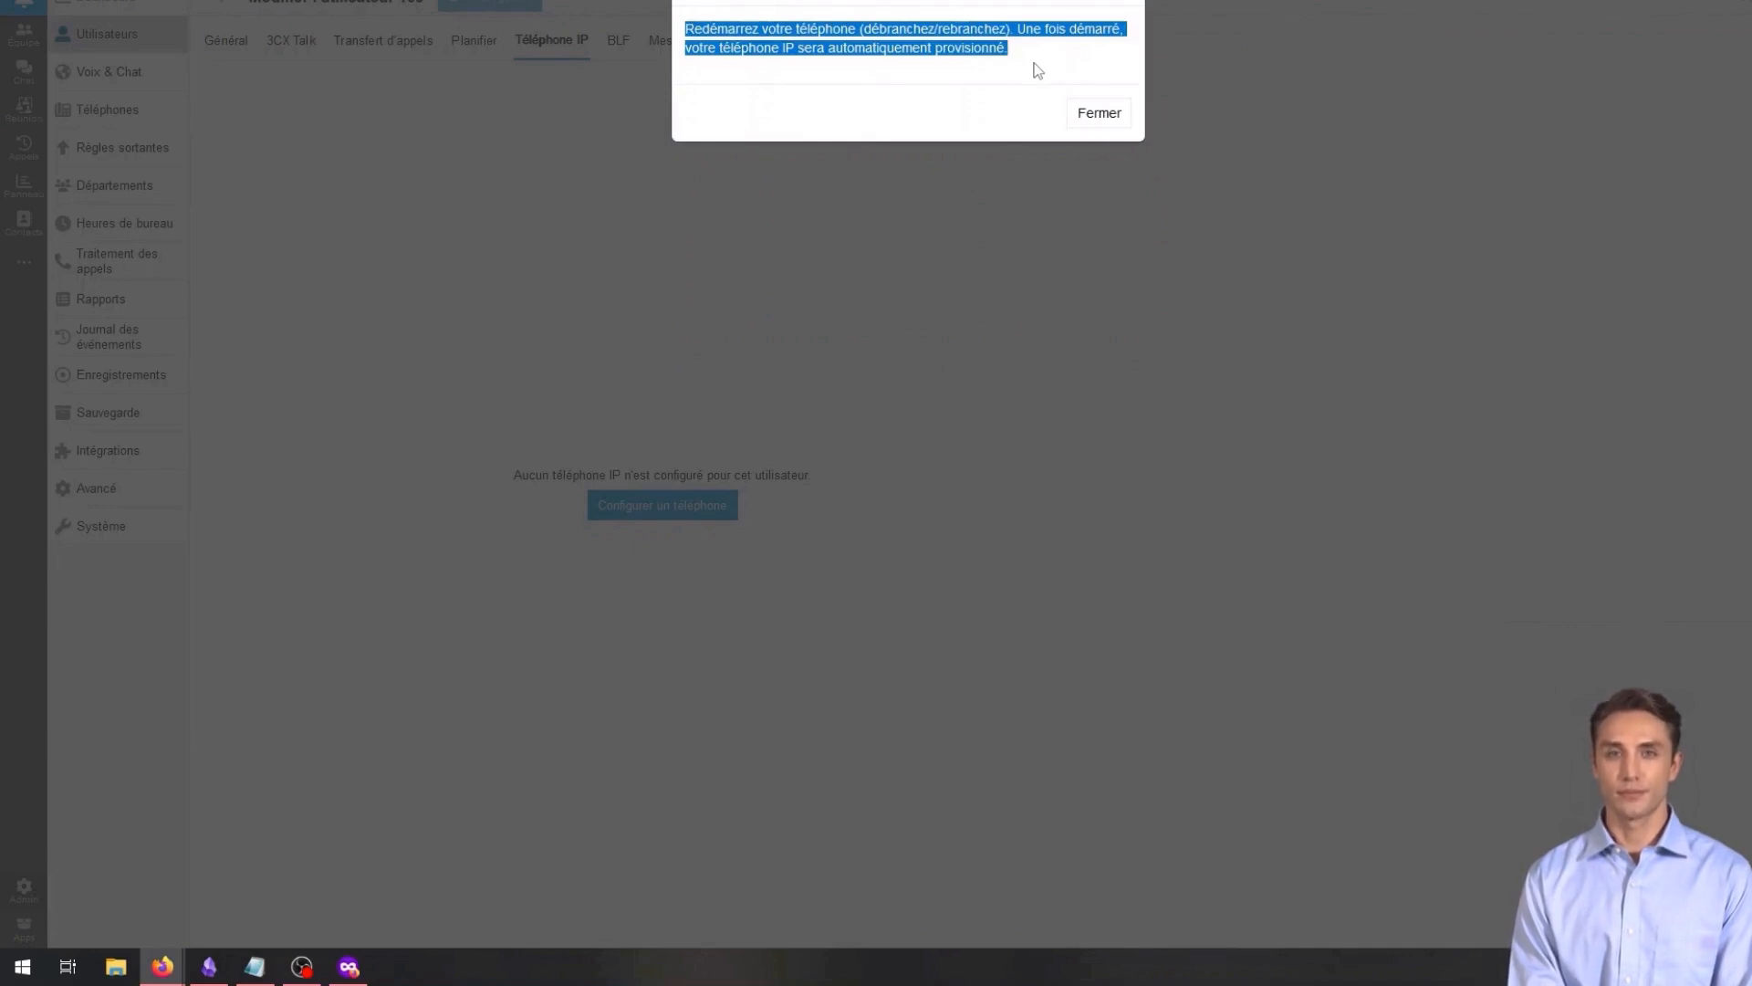
pyautogui.click(1036, 71)
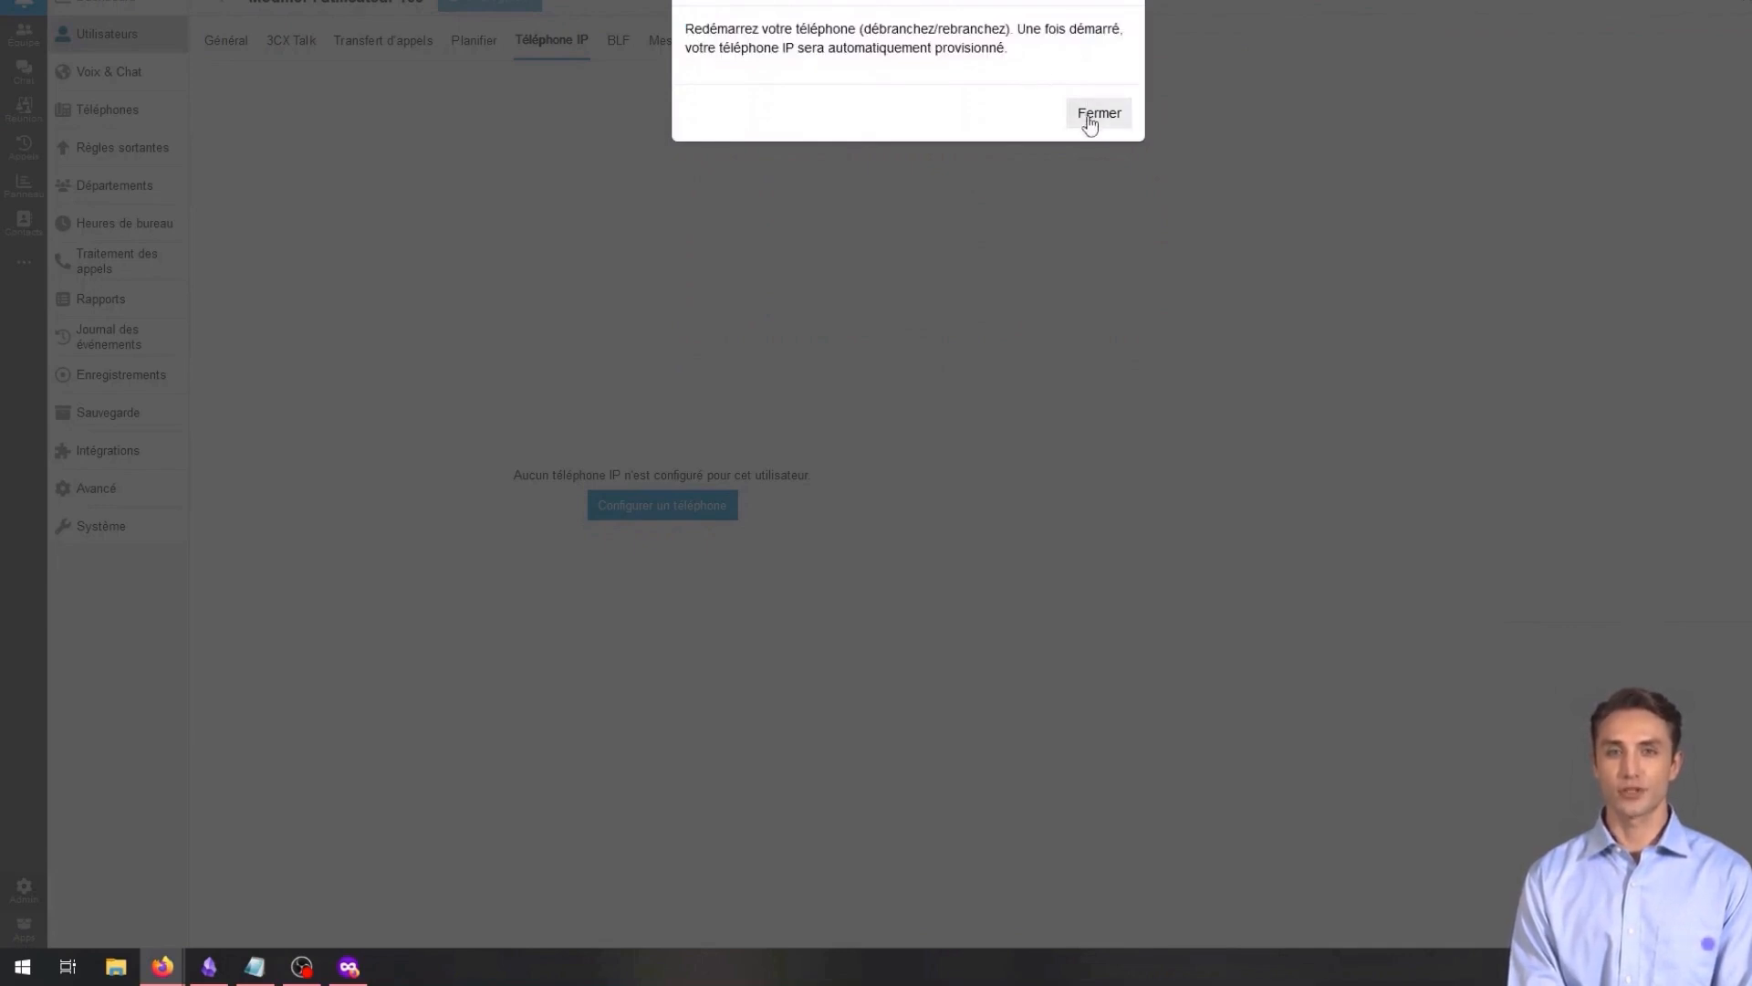
# Step: Close the restart notice to show the Fanvil X303/X303P configuration, then begin adding another phone
pyautogui.click(1091, 125)
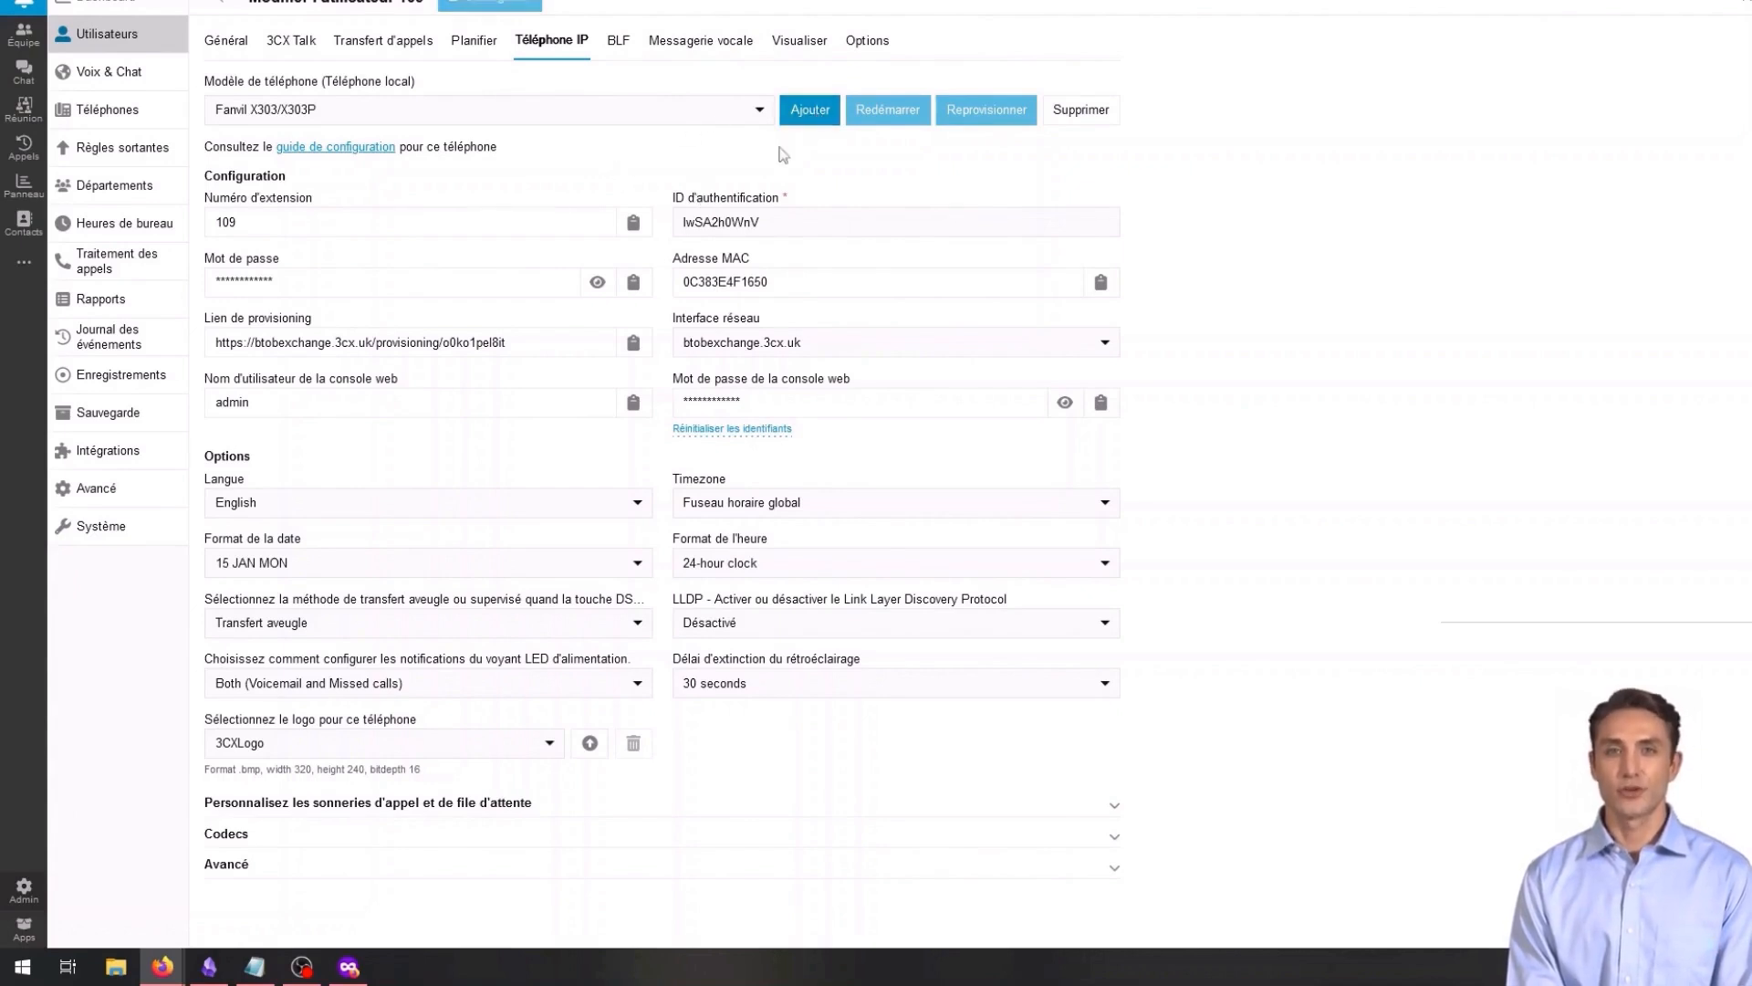
pyautogui.click(810, 110)
# Step: Tick Je configurerai le téléphone moi-même in the add-phone dialog
pyautogui.click(754, 255)
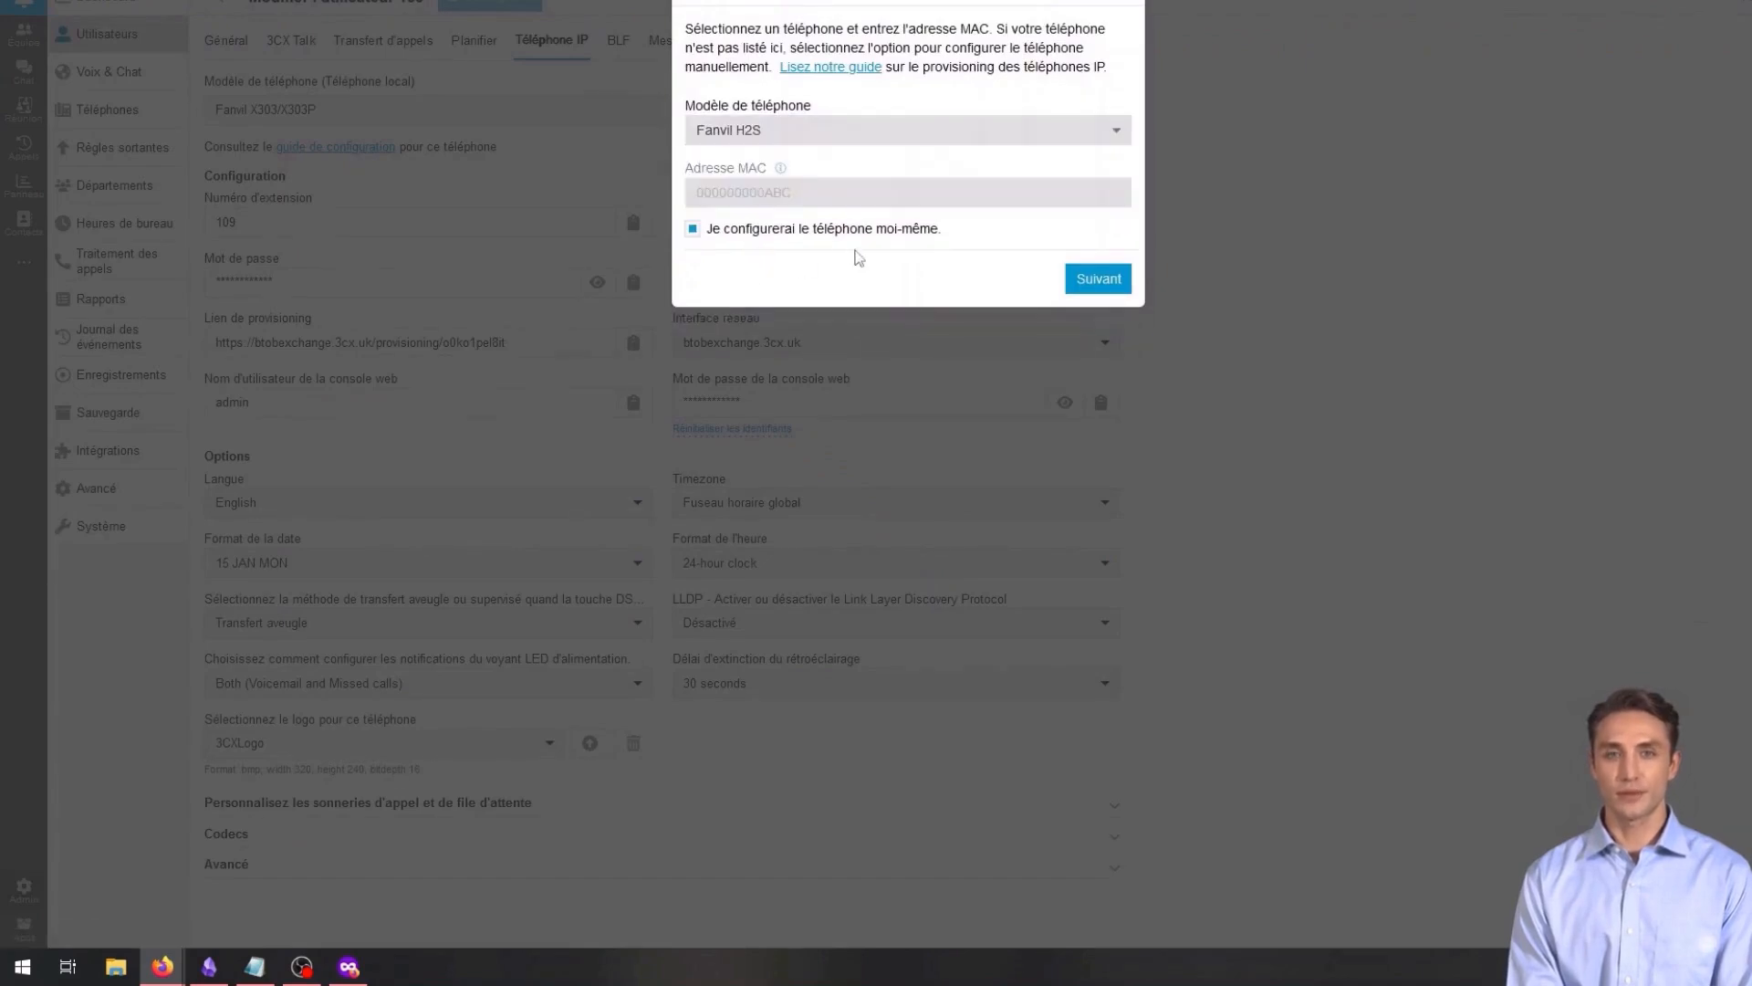